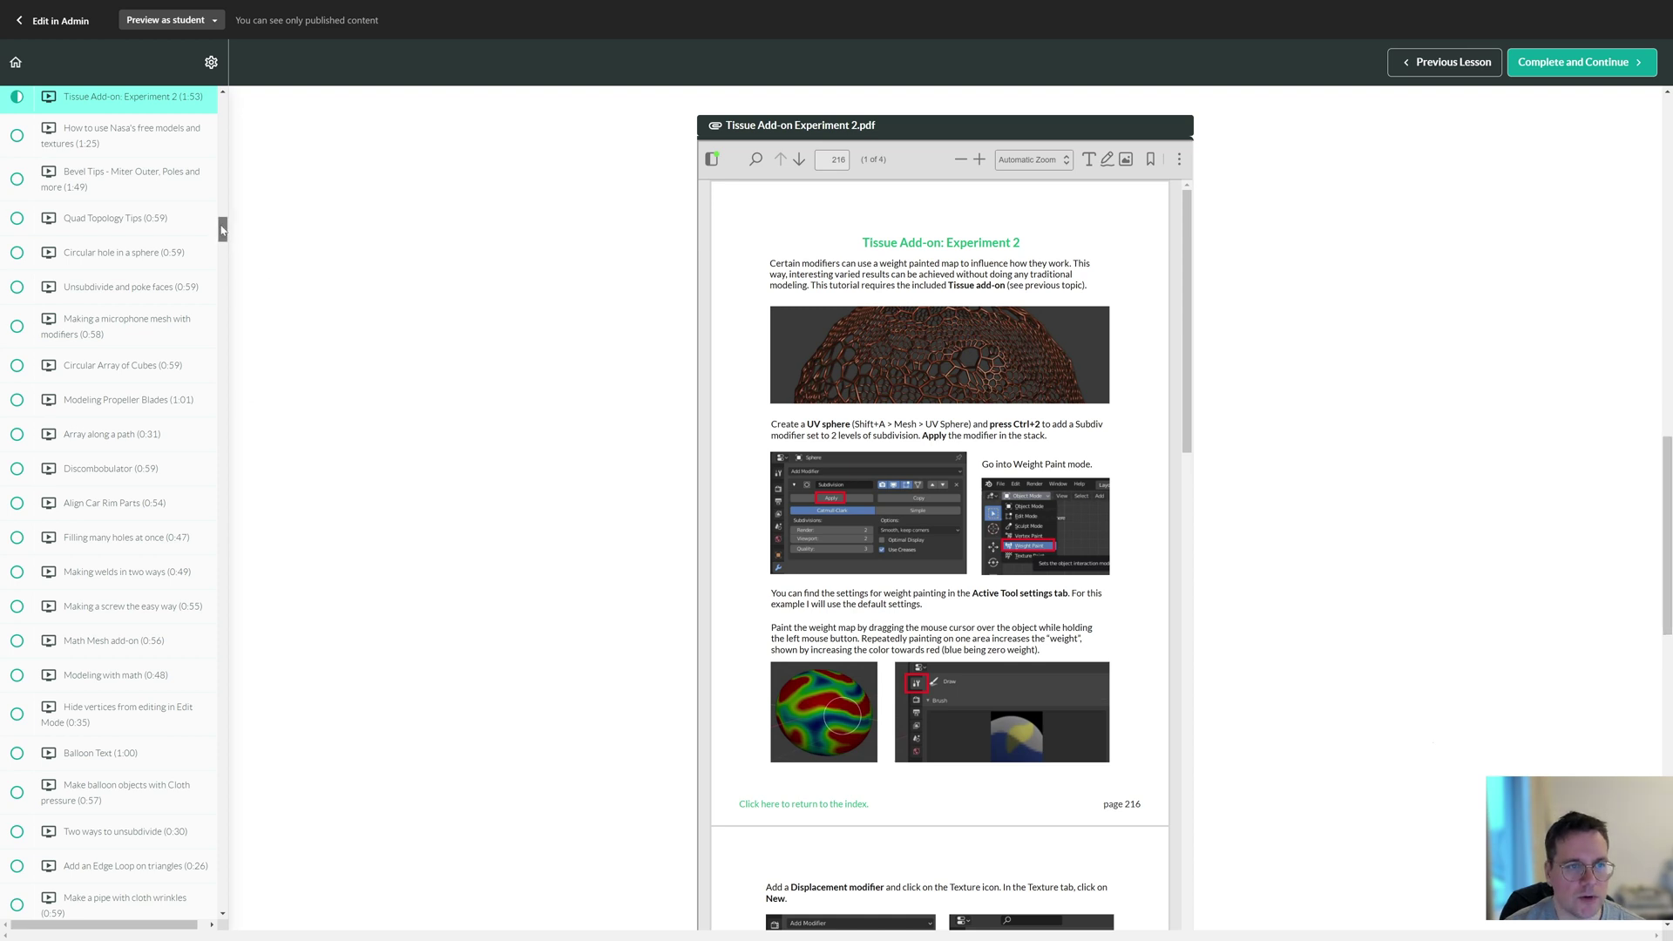
Step: Scroll the Tissue lesson PDF to the Head Experiment page and its blender.org demo-files link
drag(222, 229, 223, 221)
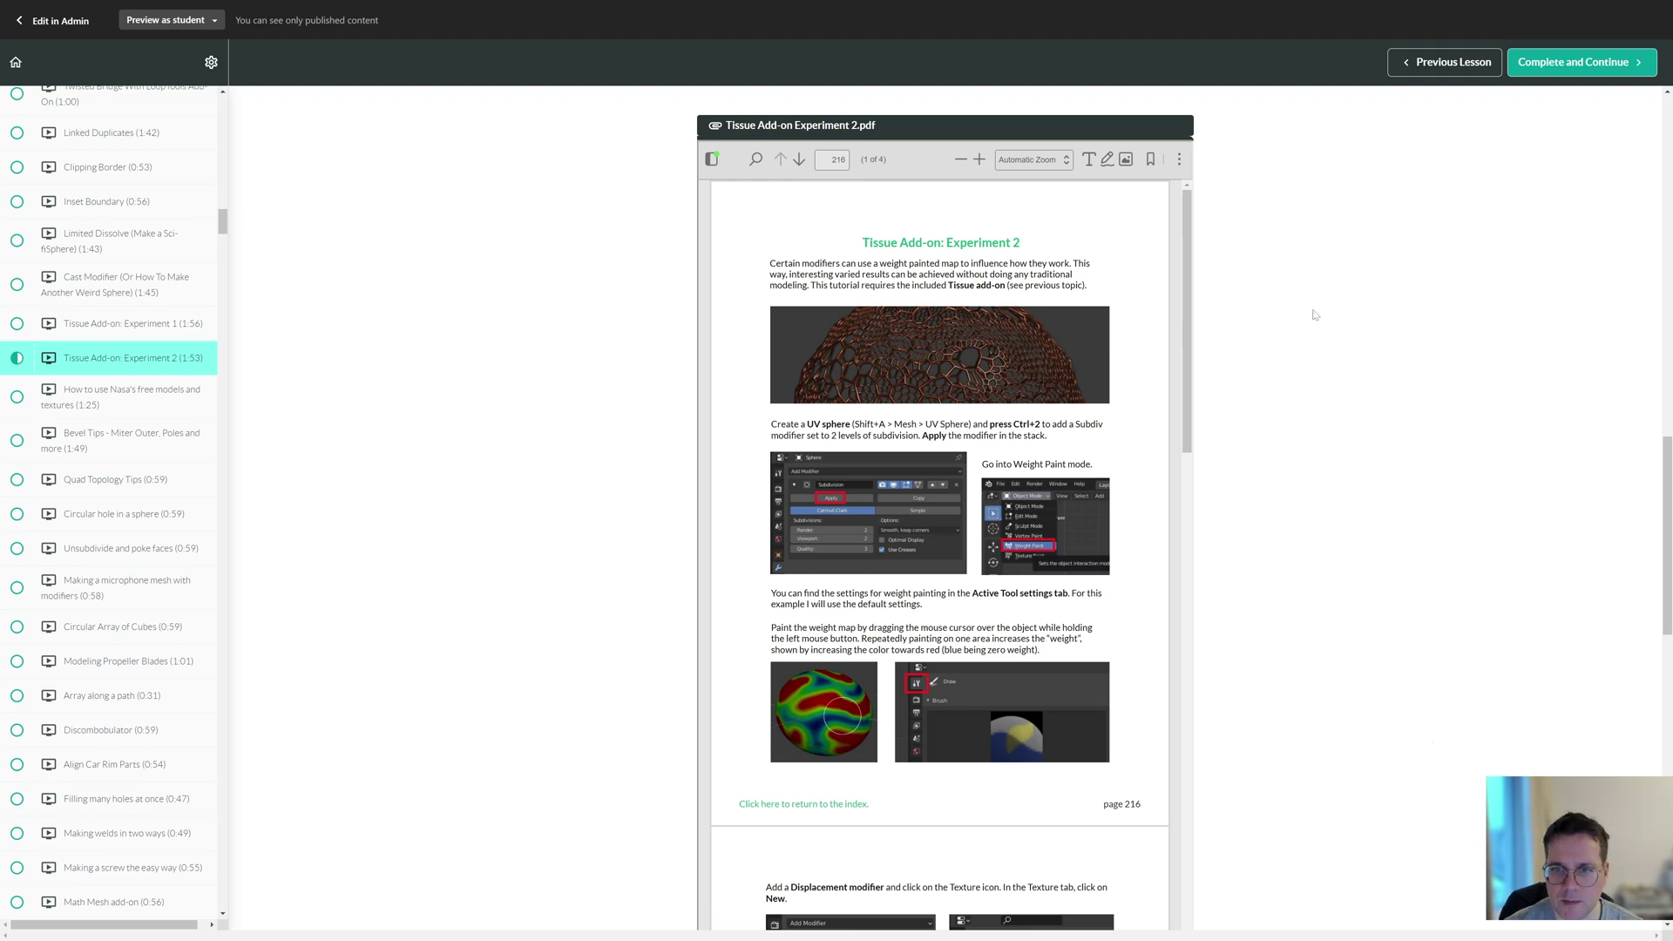
drag(1190, 305, 1199, 660)
scroll(1199, 645, up, 8)
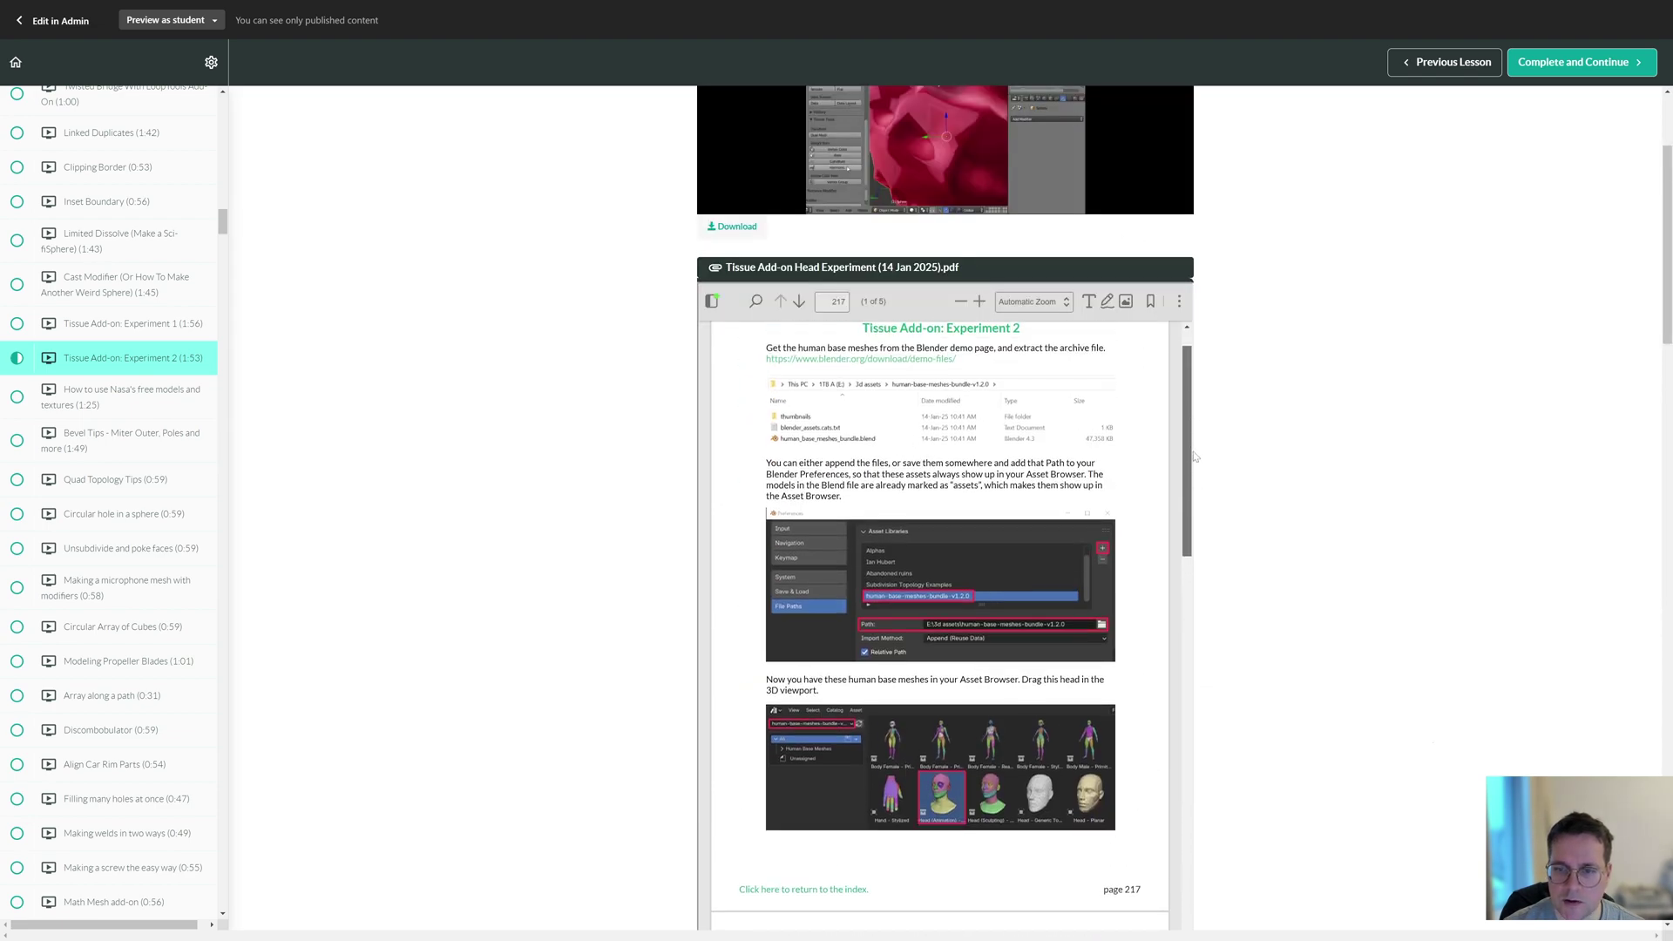
scroll(1189, 444, down, 5)
scroll(1189, 427, up, 6)
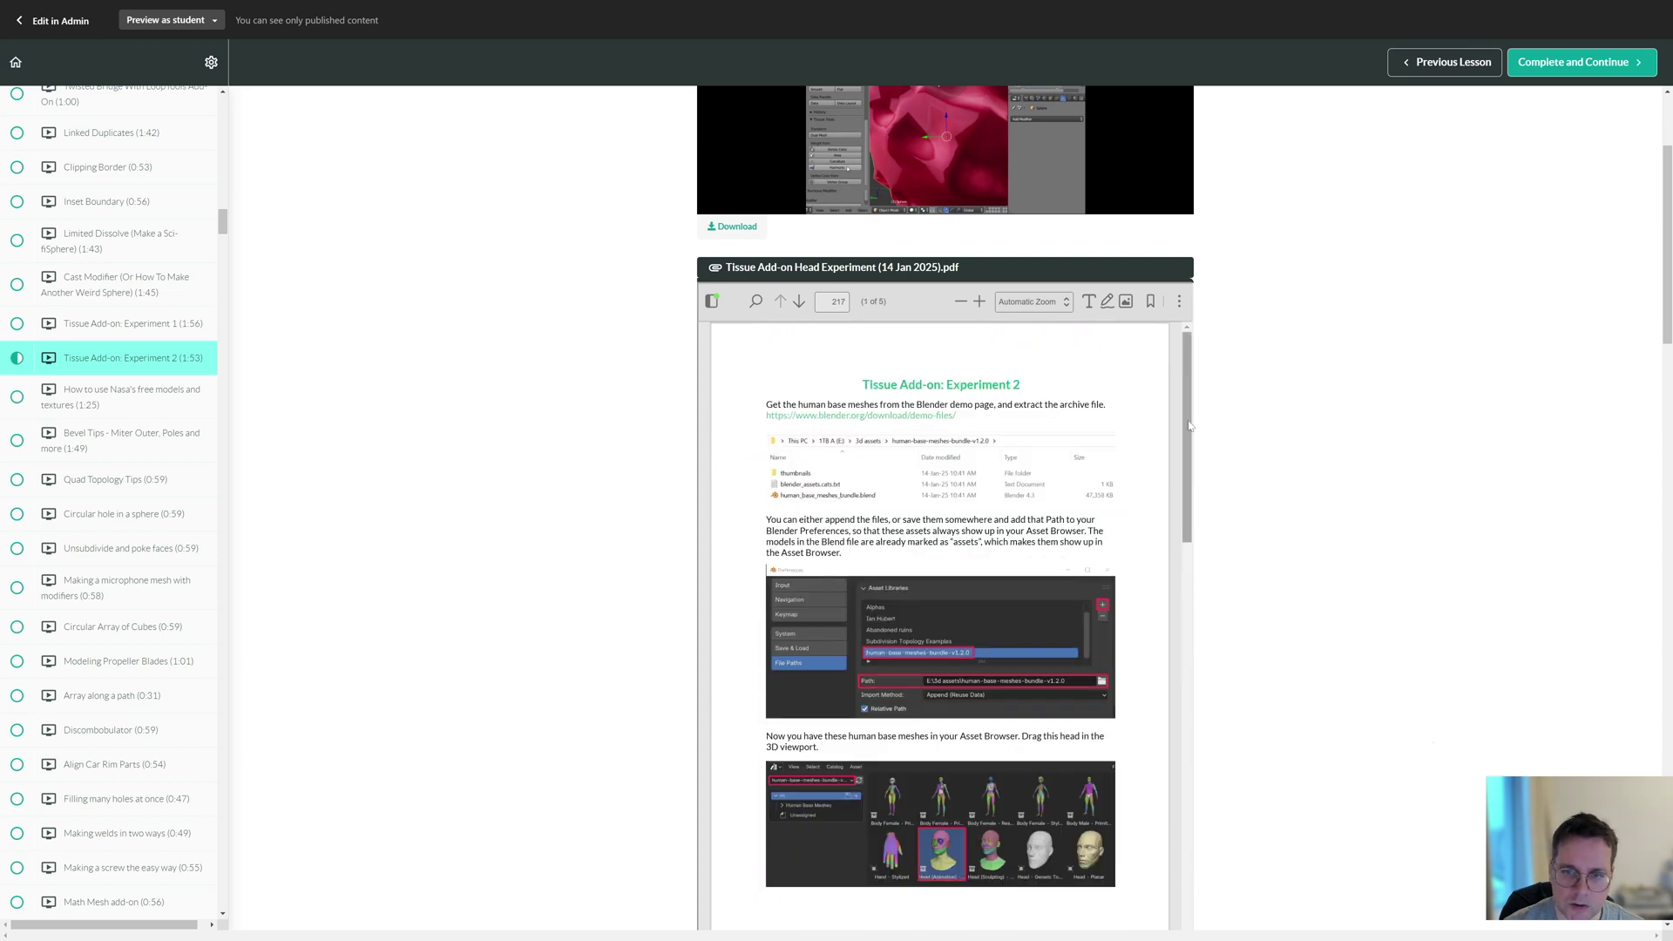
drag(1189, 425, 1184, 461)
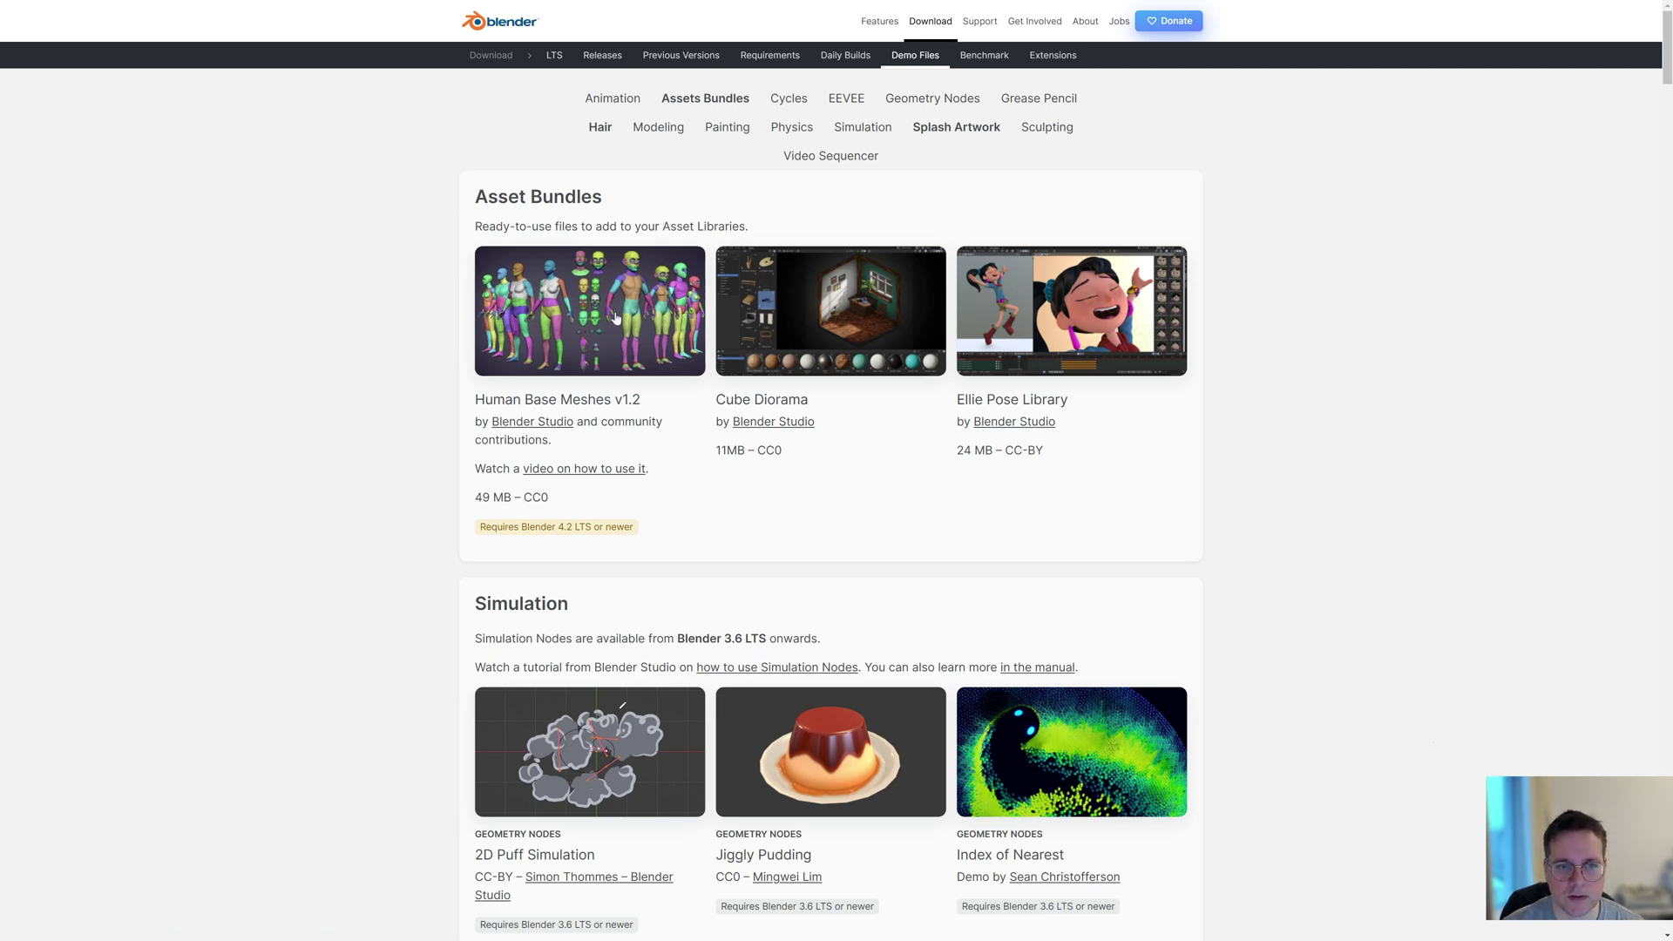
Step: Download the Human Base Meshes v1.2 bundle, then open human_base_meshes_bundle.blend from File Explorer
click(480, 317)
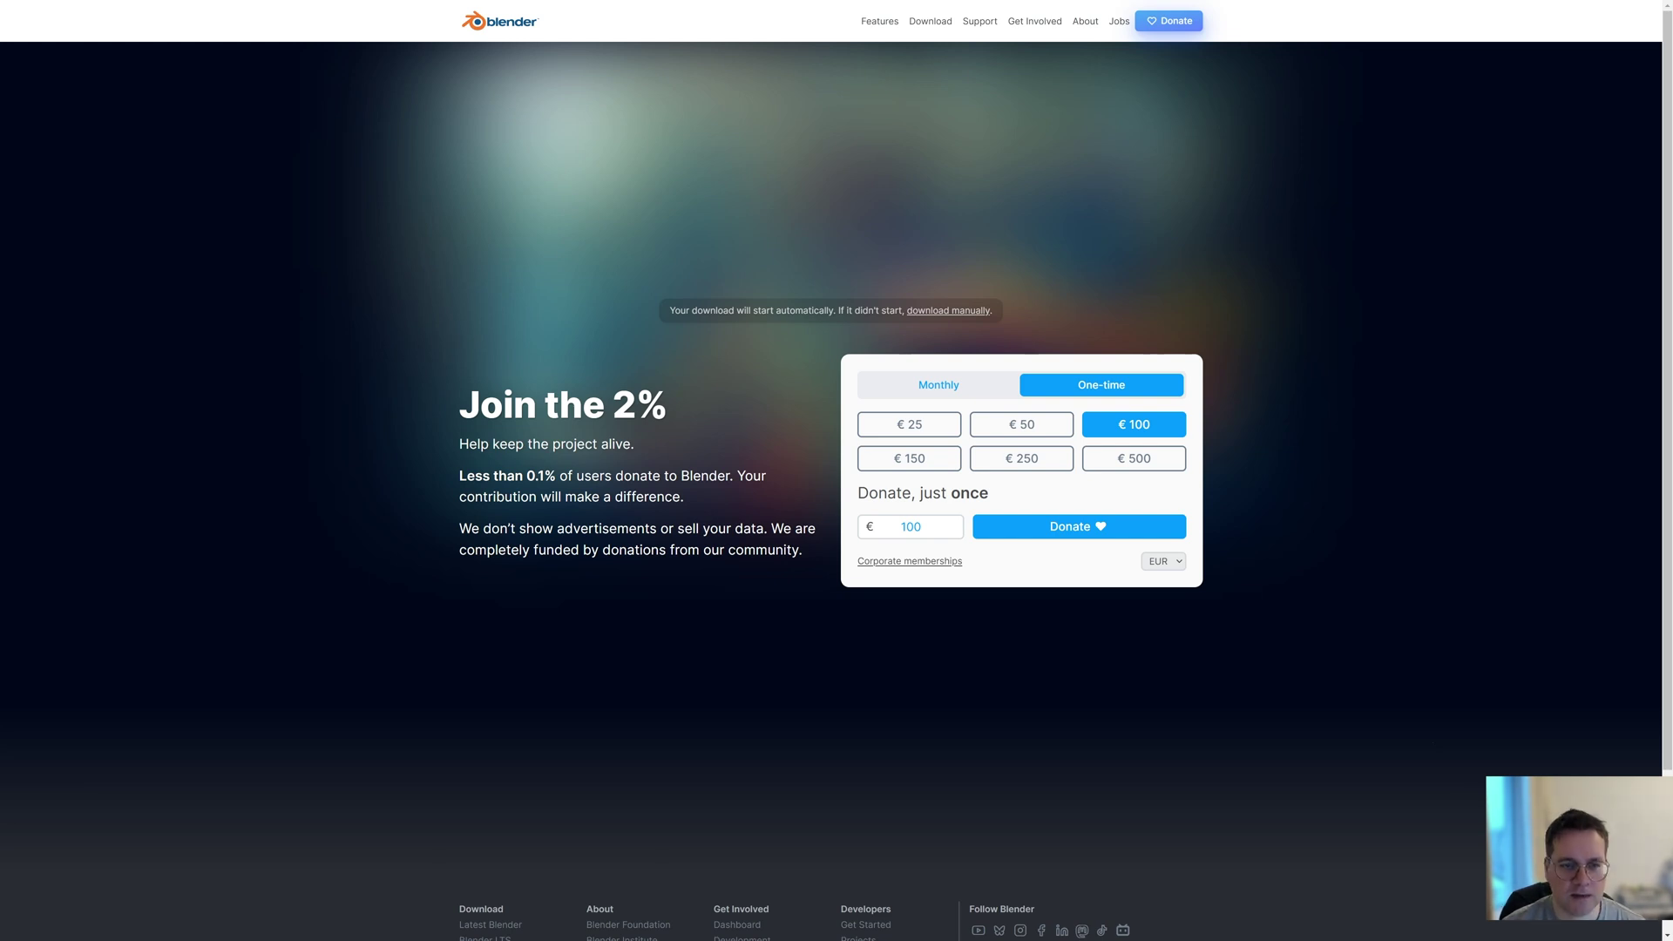
drag(459, 476, 525, 476)
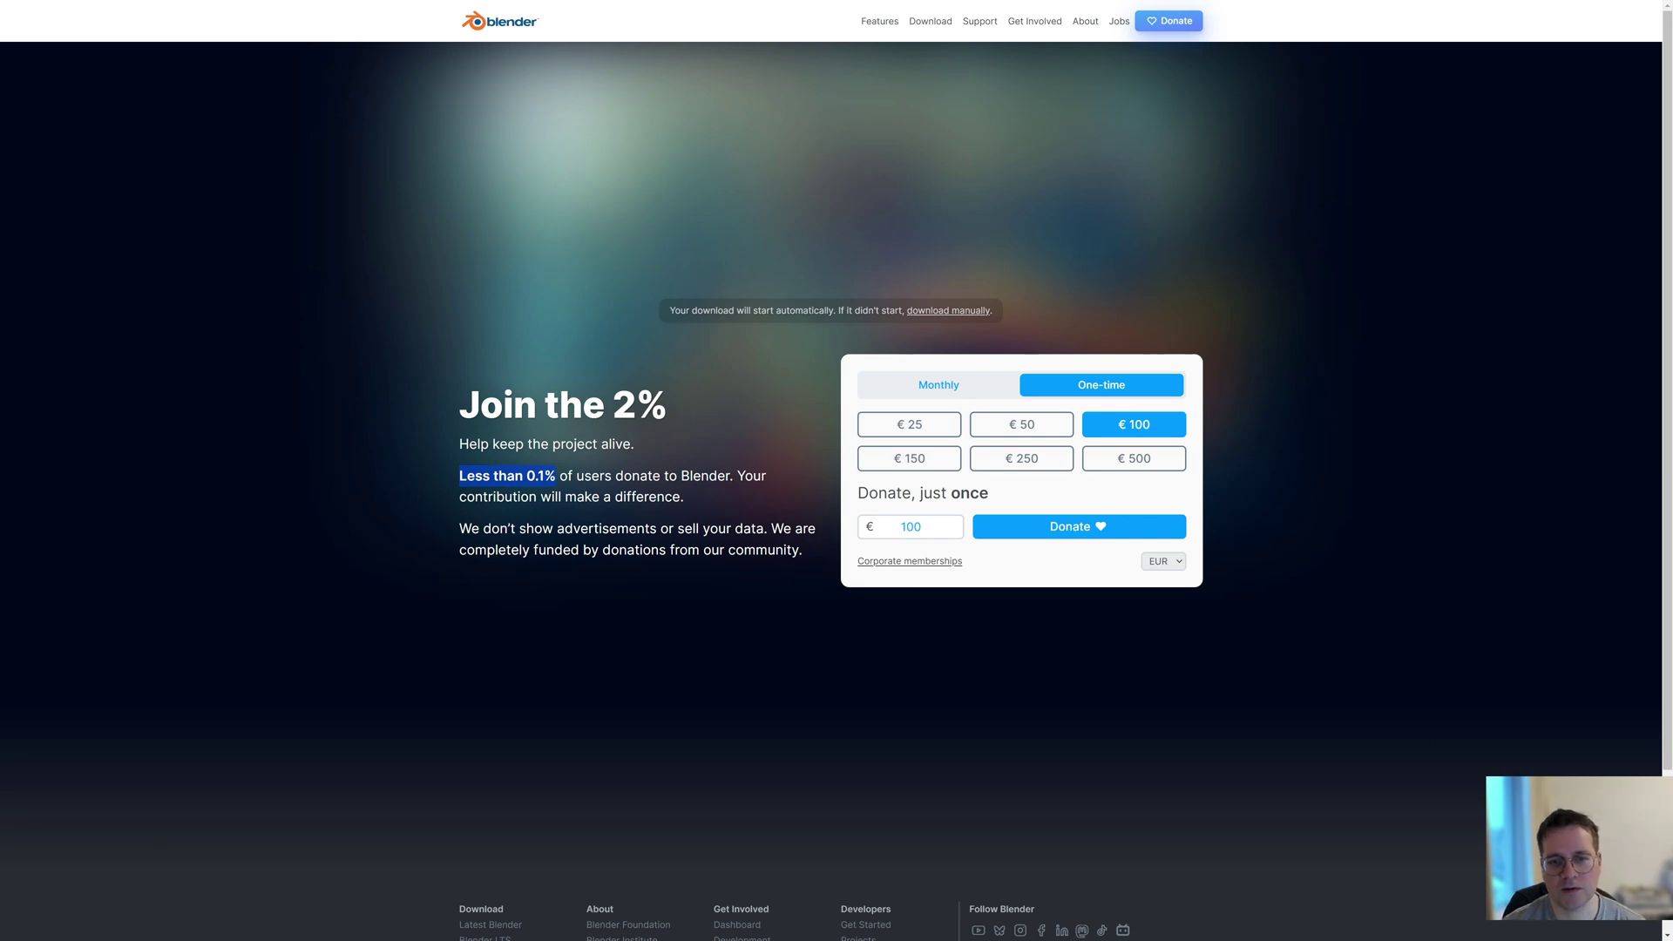
drag(460, 497, 643, 496)
click(643, 497)
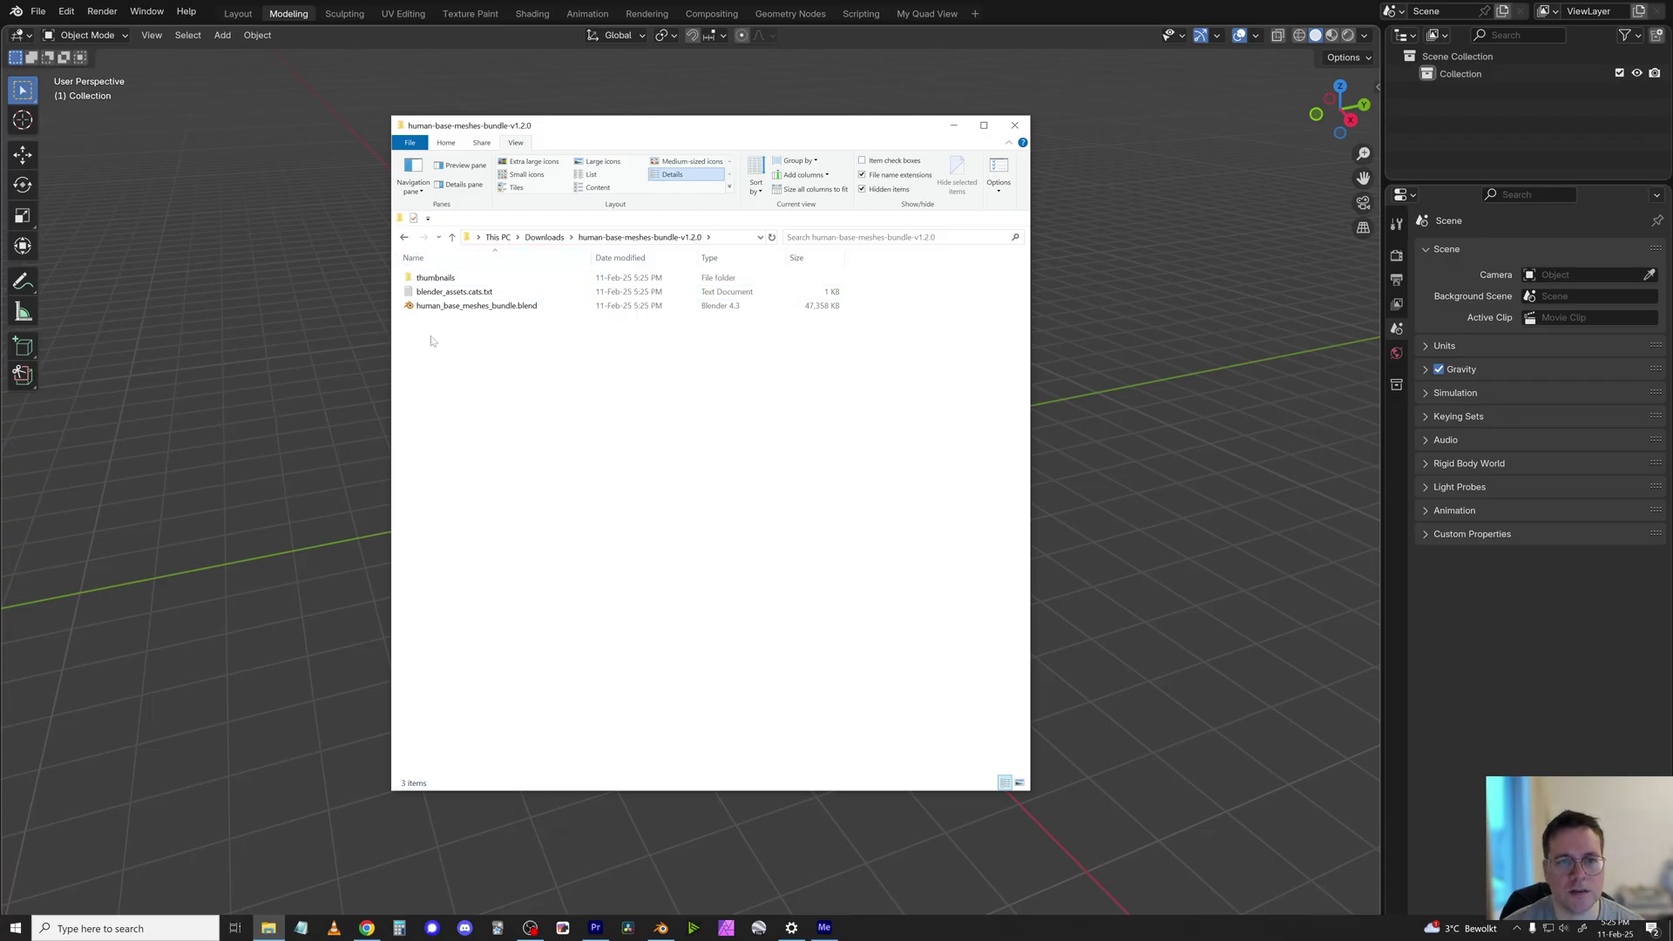
click(462, 307)
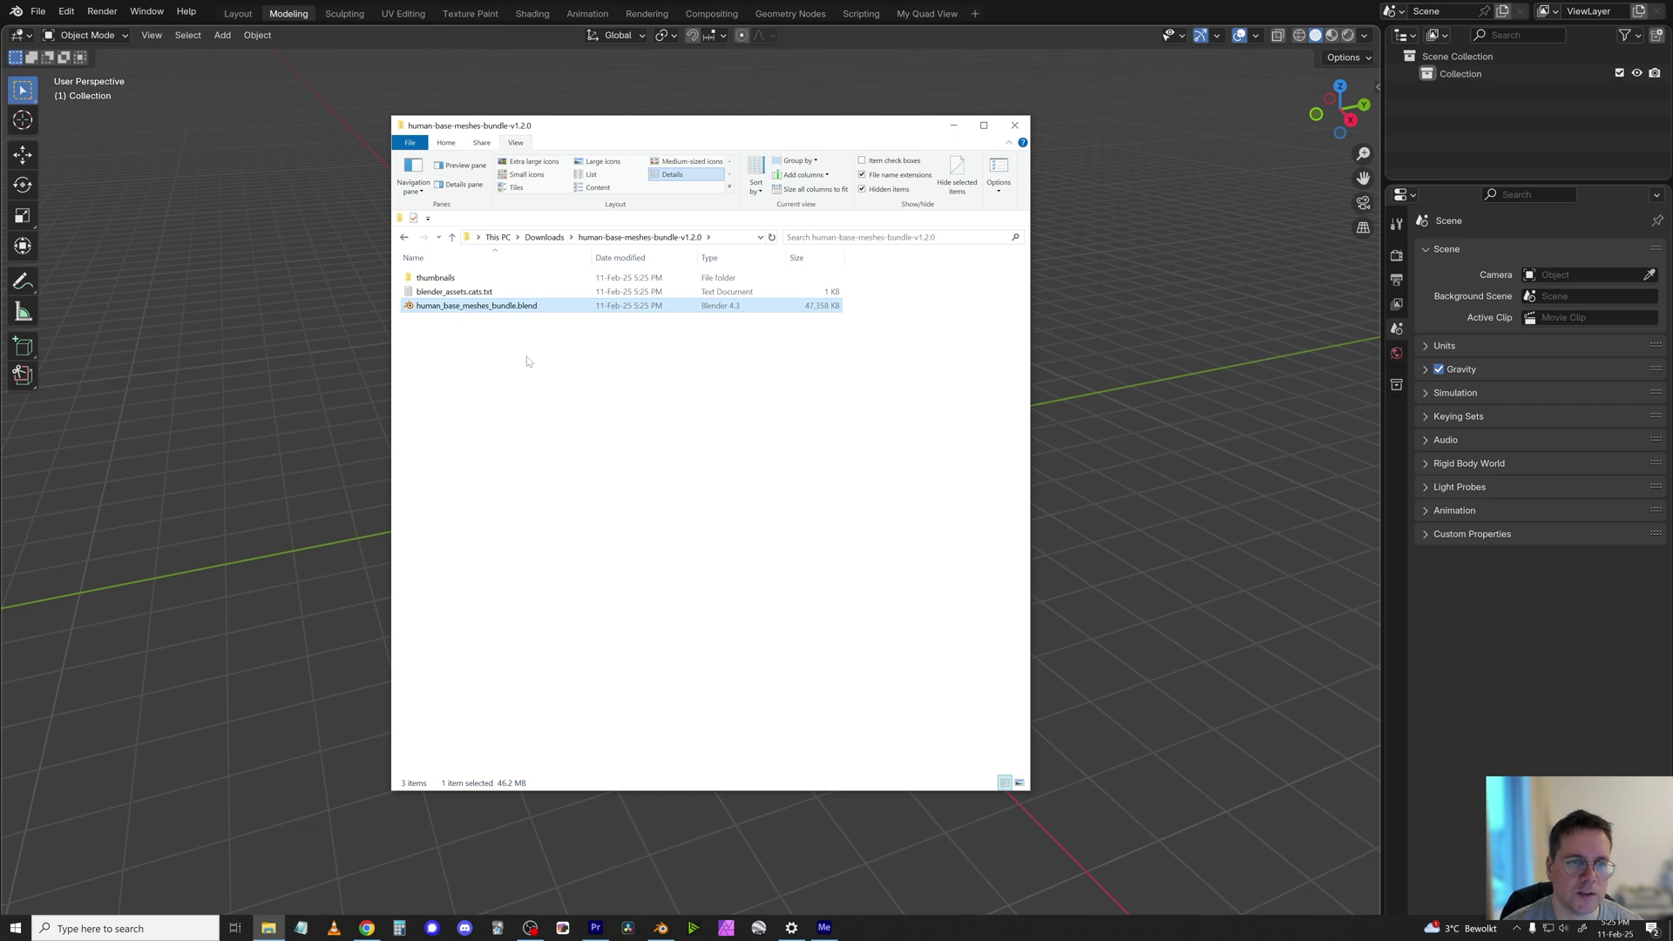
double_click(418, 307)
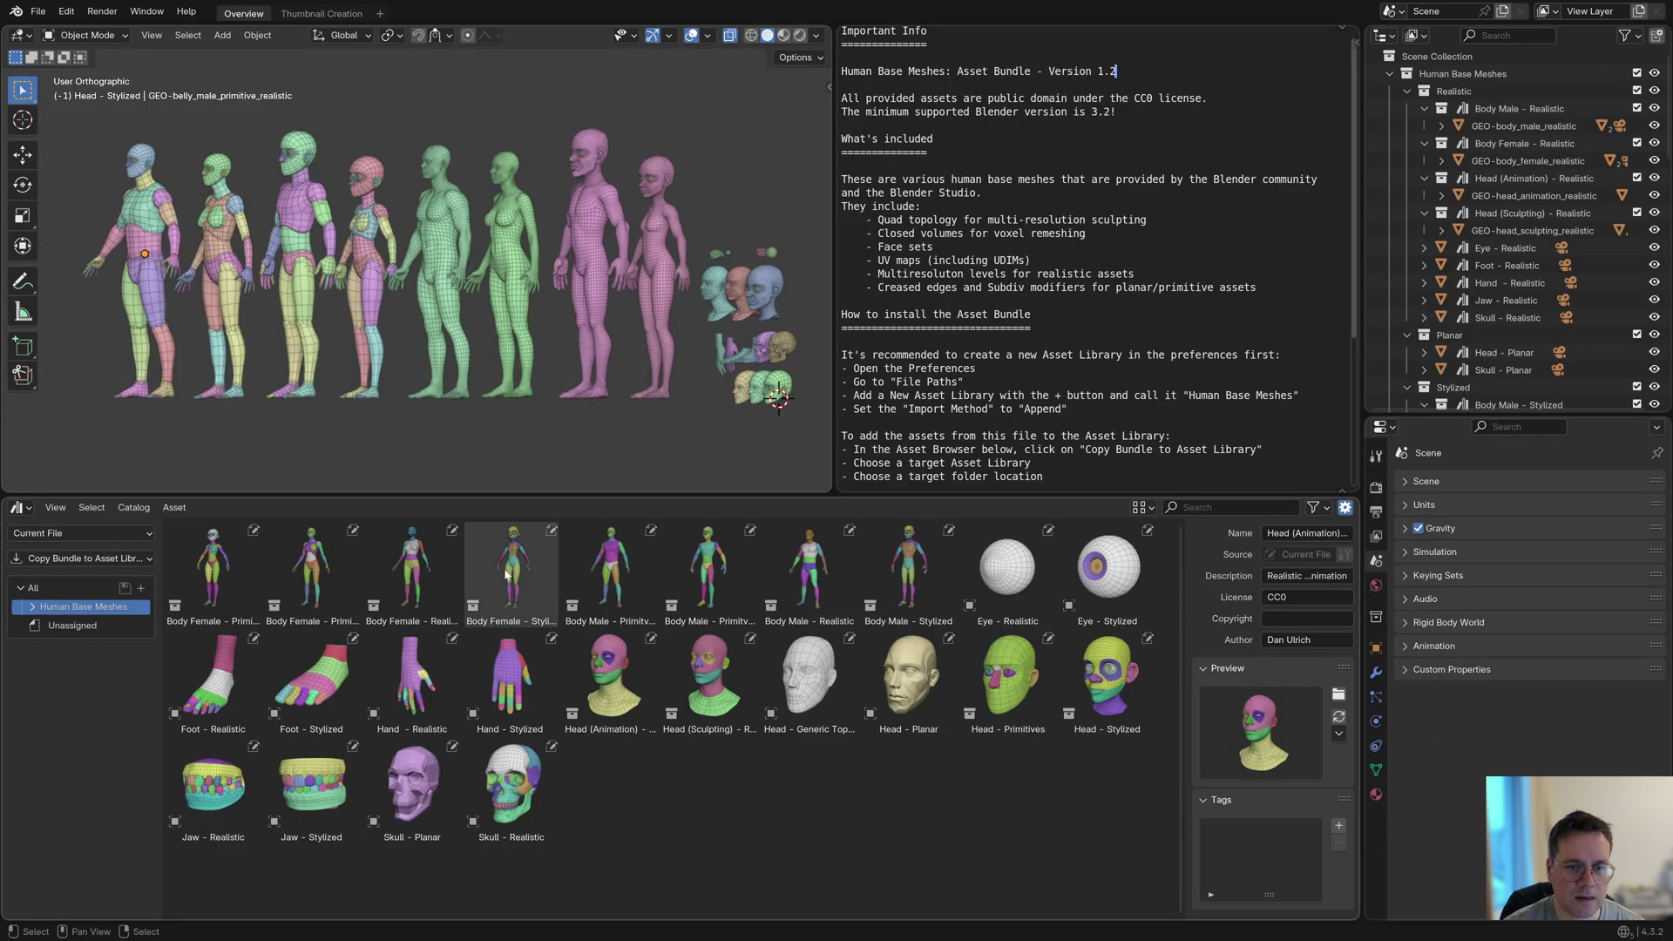
Step: Select the Body Female - Realistic collection, then quit Blender through File > Quit
click(1475, 145)
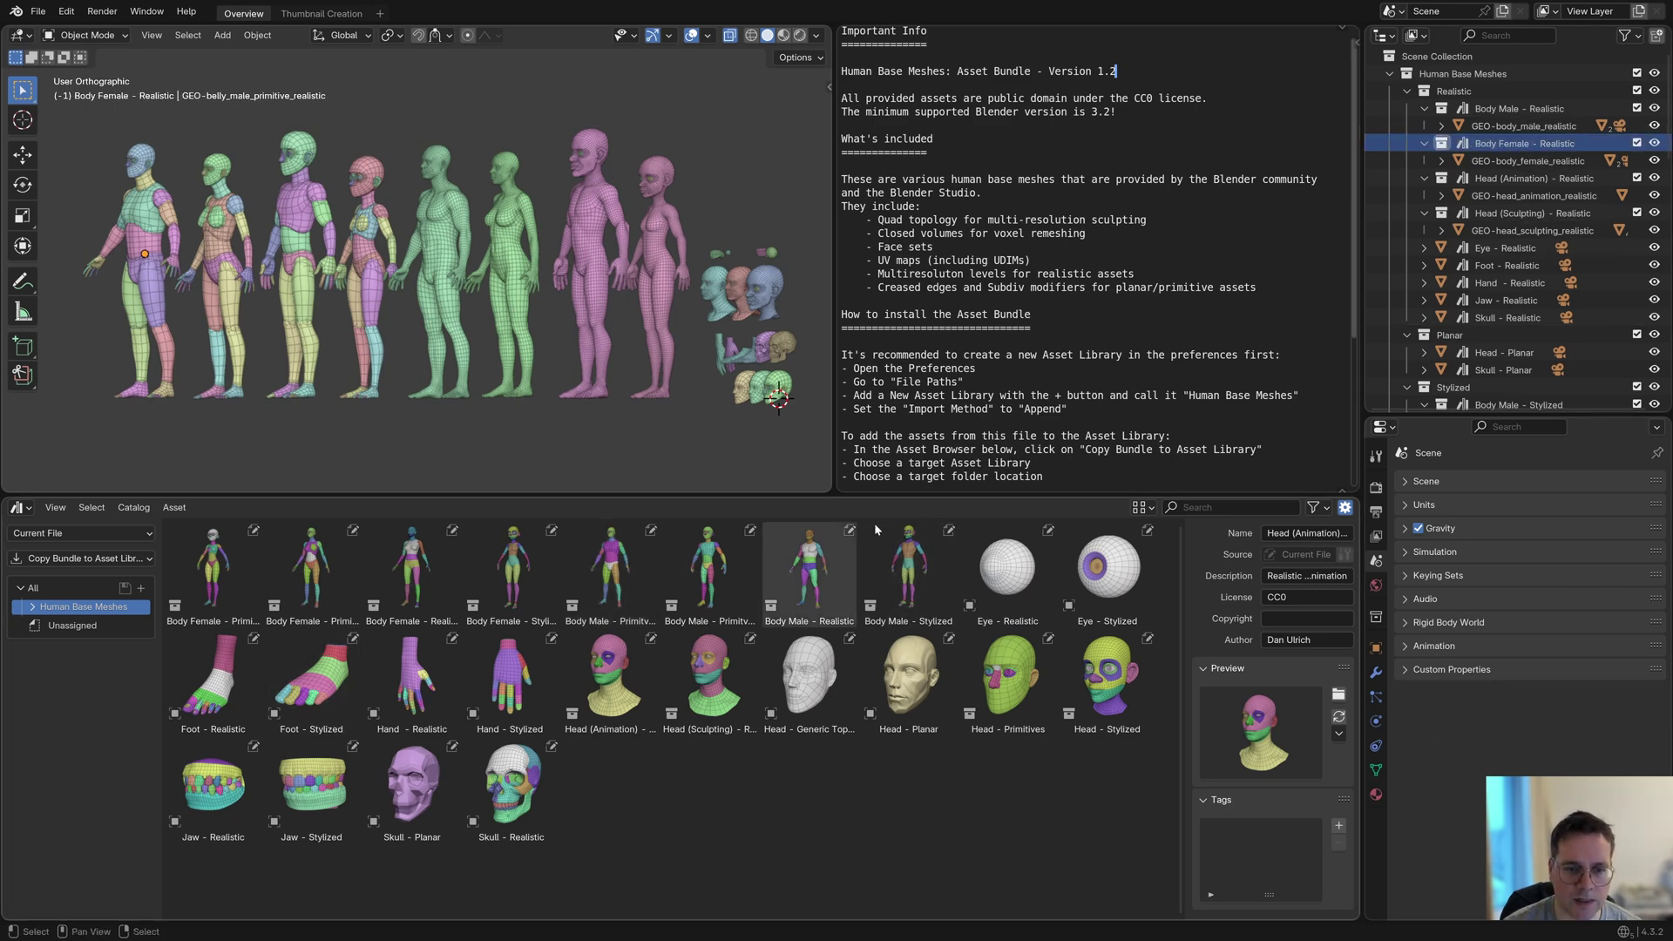
click(37, 12)
click(60, 381)
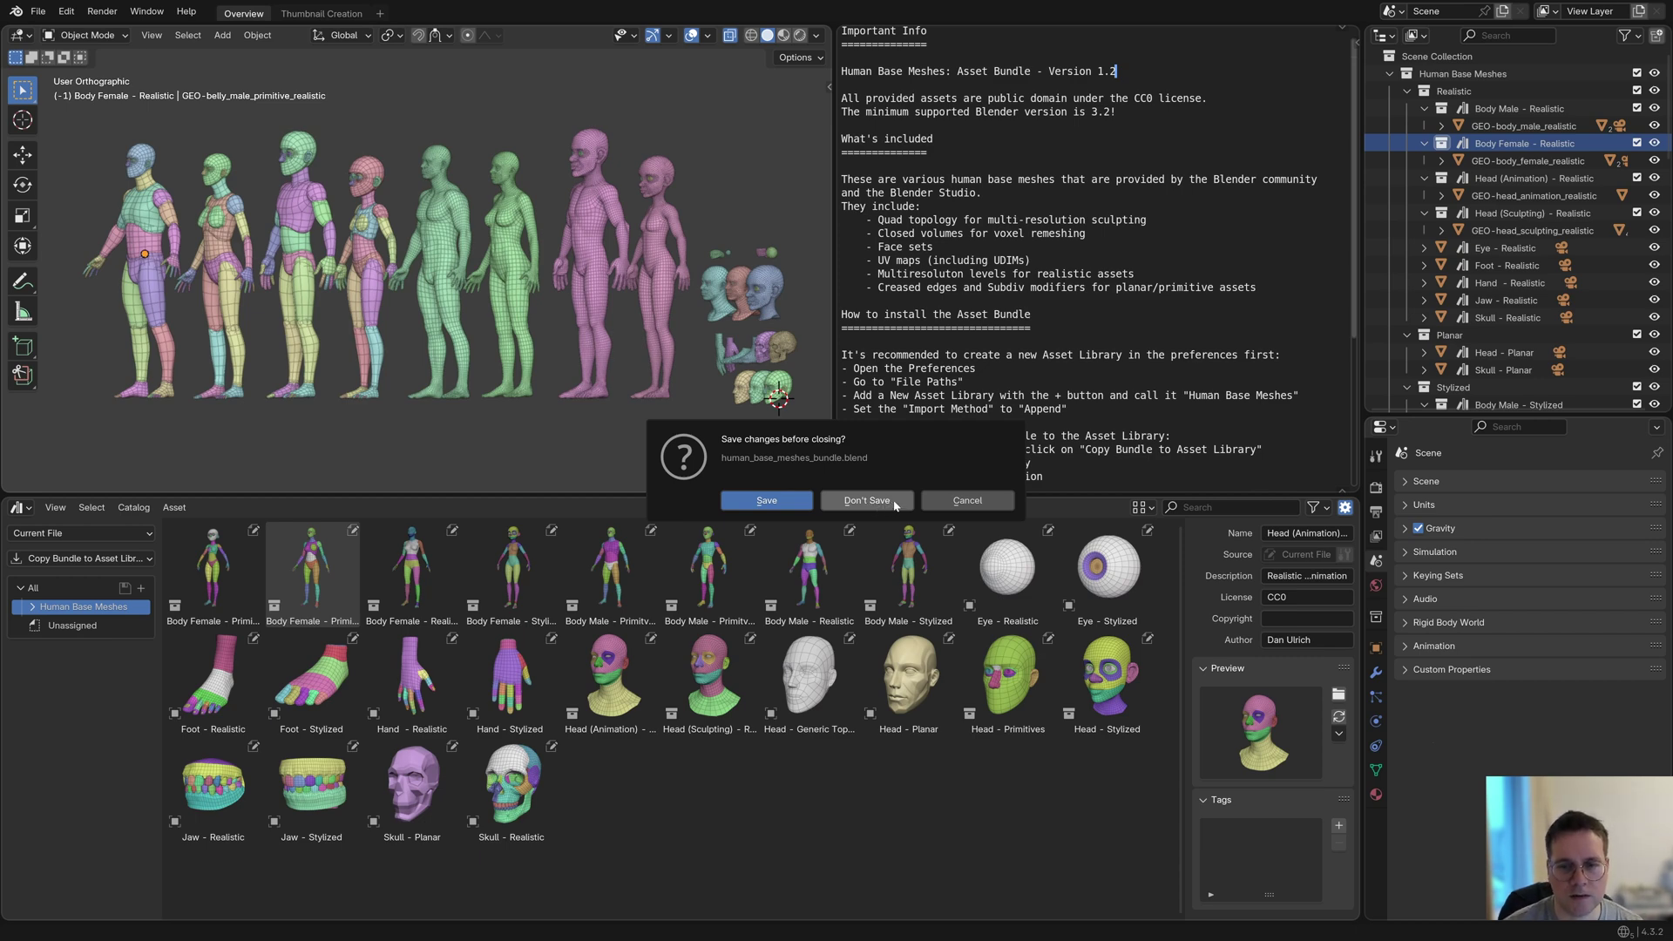
Step: Discard the bundle file's changes and check the library folder path in Preferences > File Paths
click(866, 500)
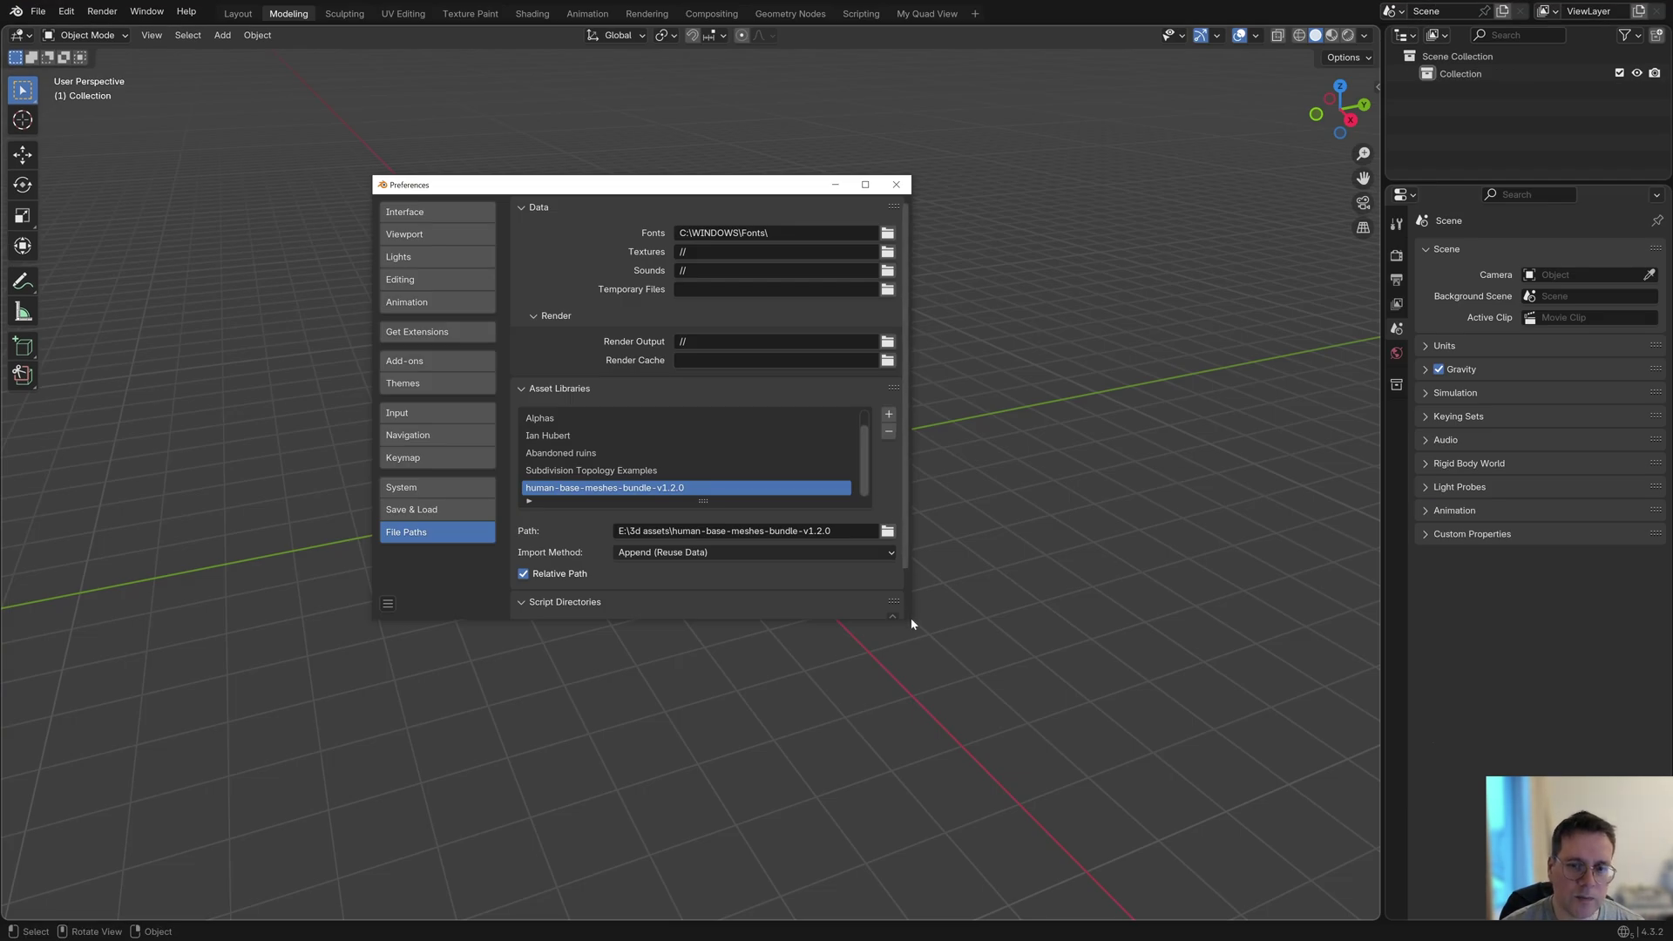
drag(911, 624, 1003, 719)
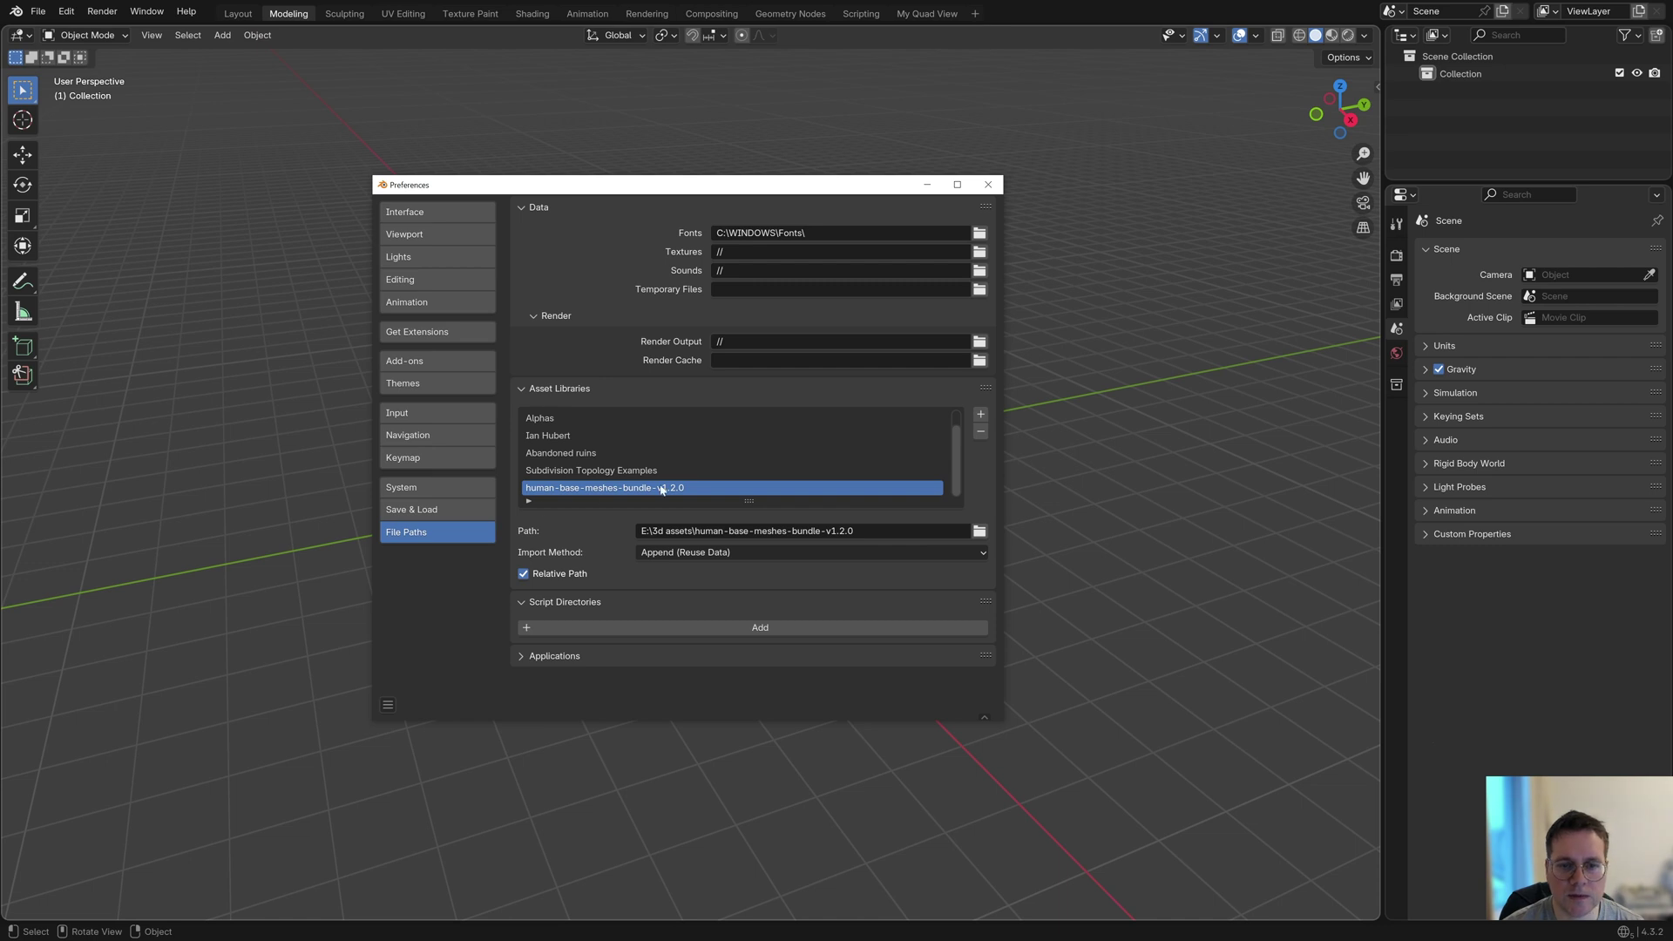
click(885, 531)
click(886, 531)
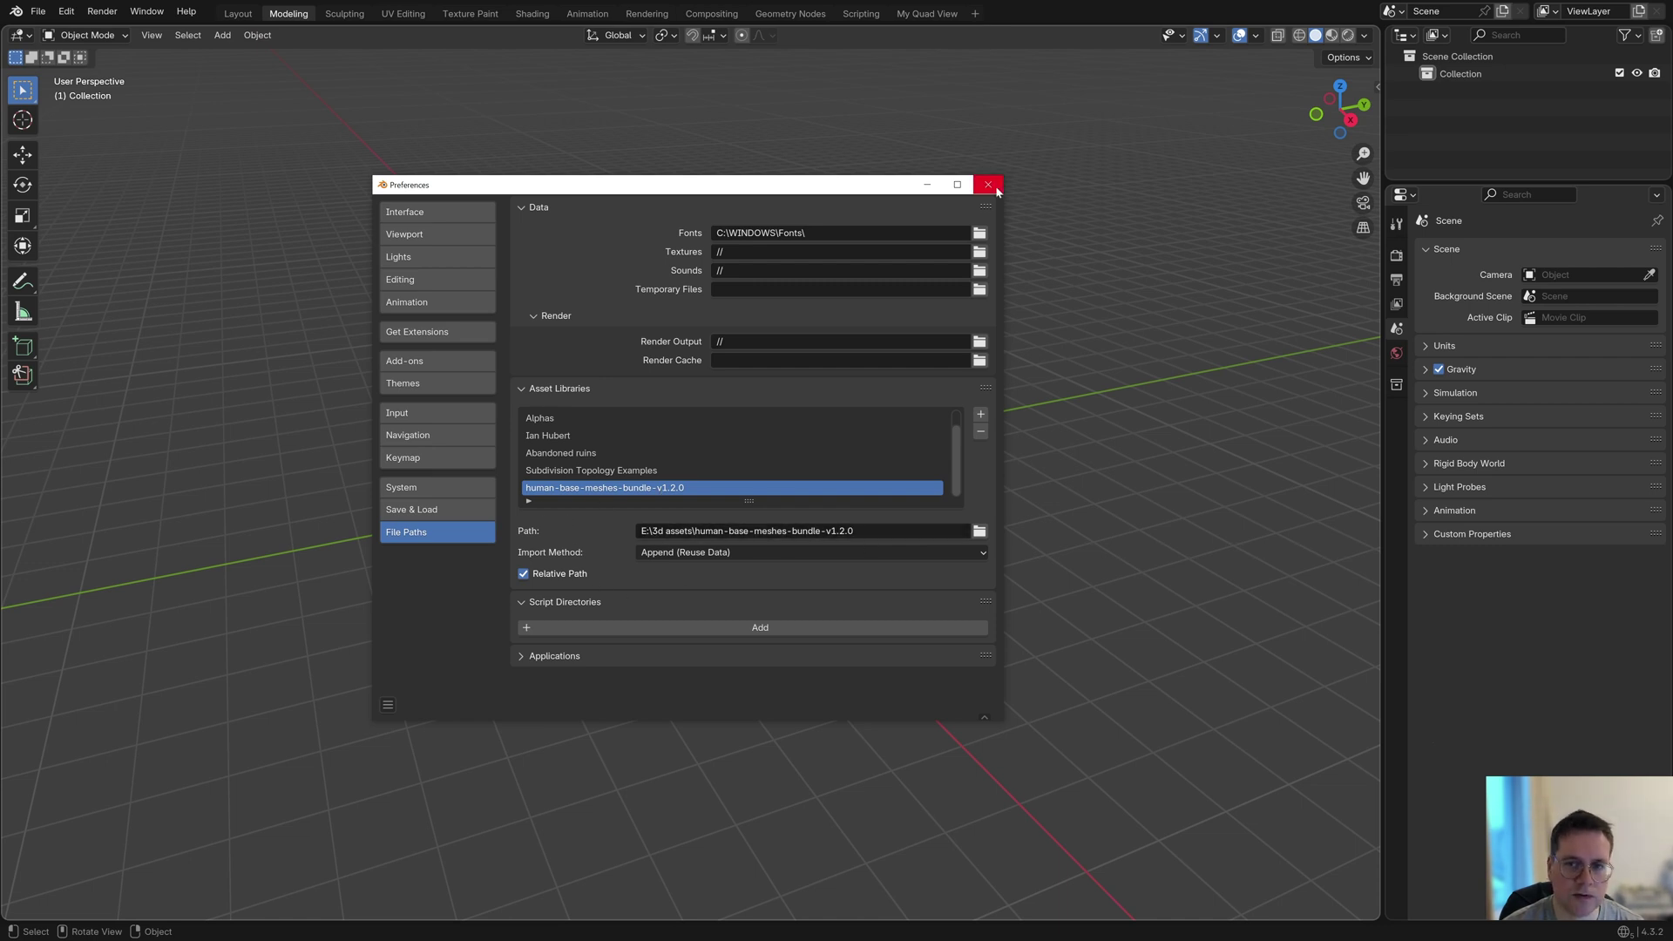
click(988, 184)
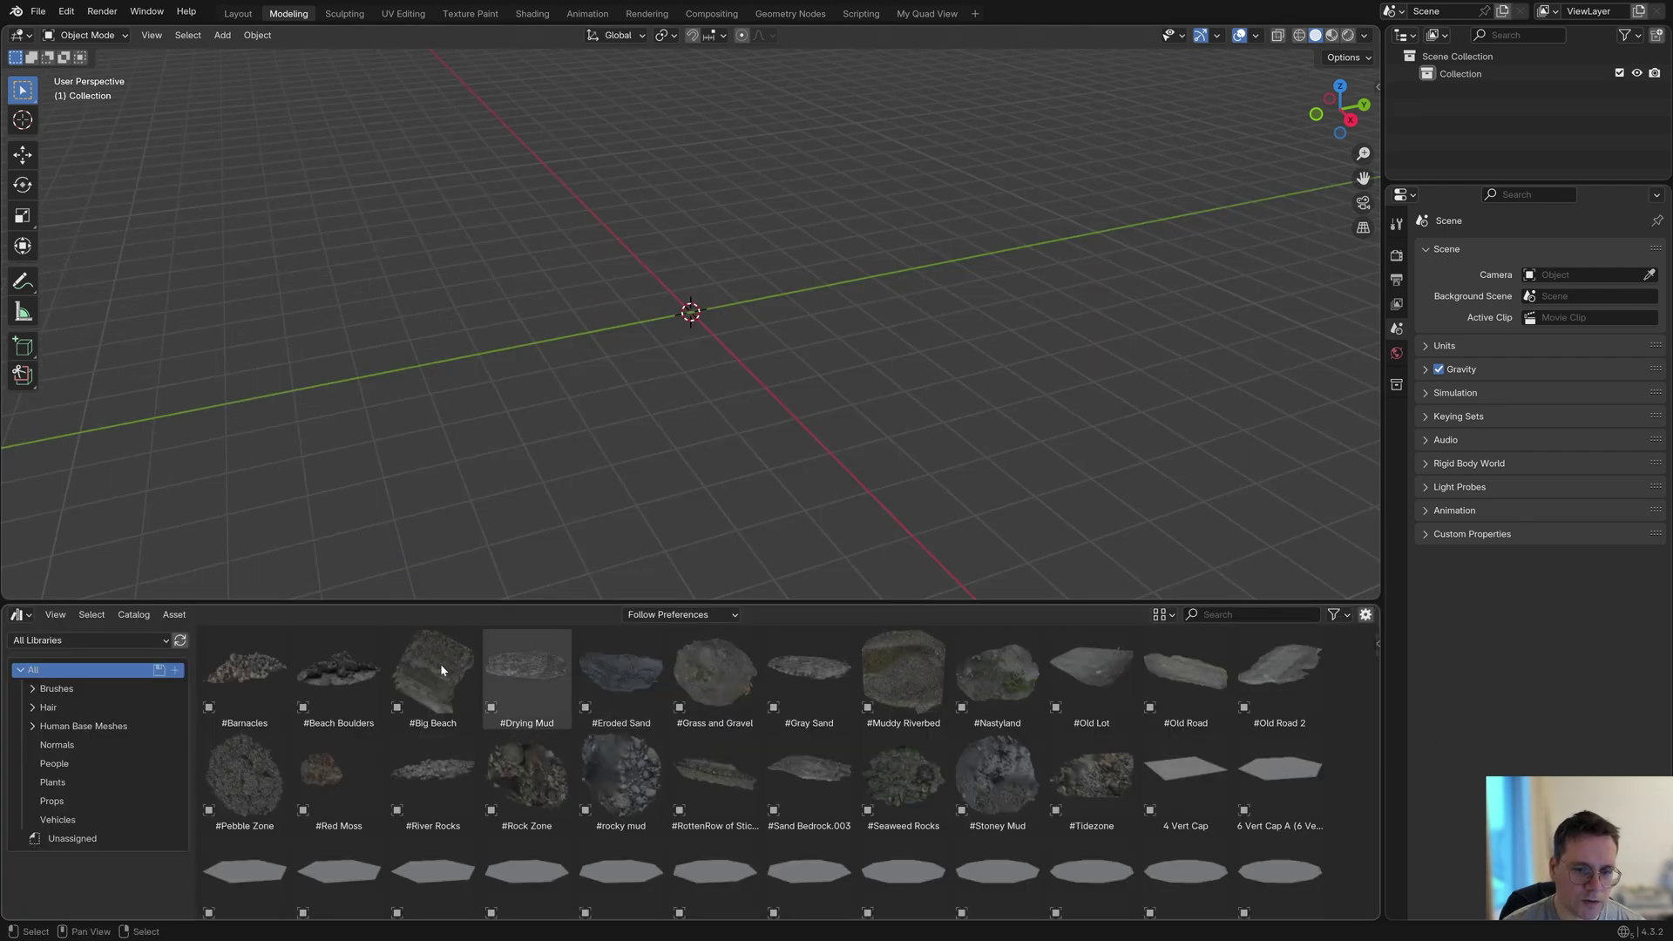
Step: Switch the Asset Browser library to human-base-meshes-bundle-v1.2.0
click(20, 614)
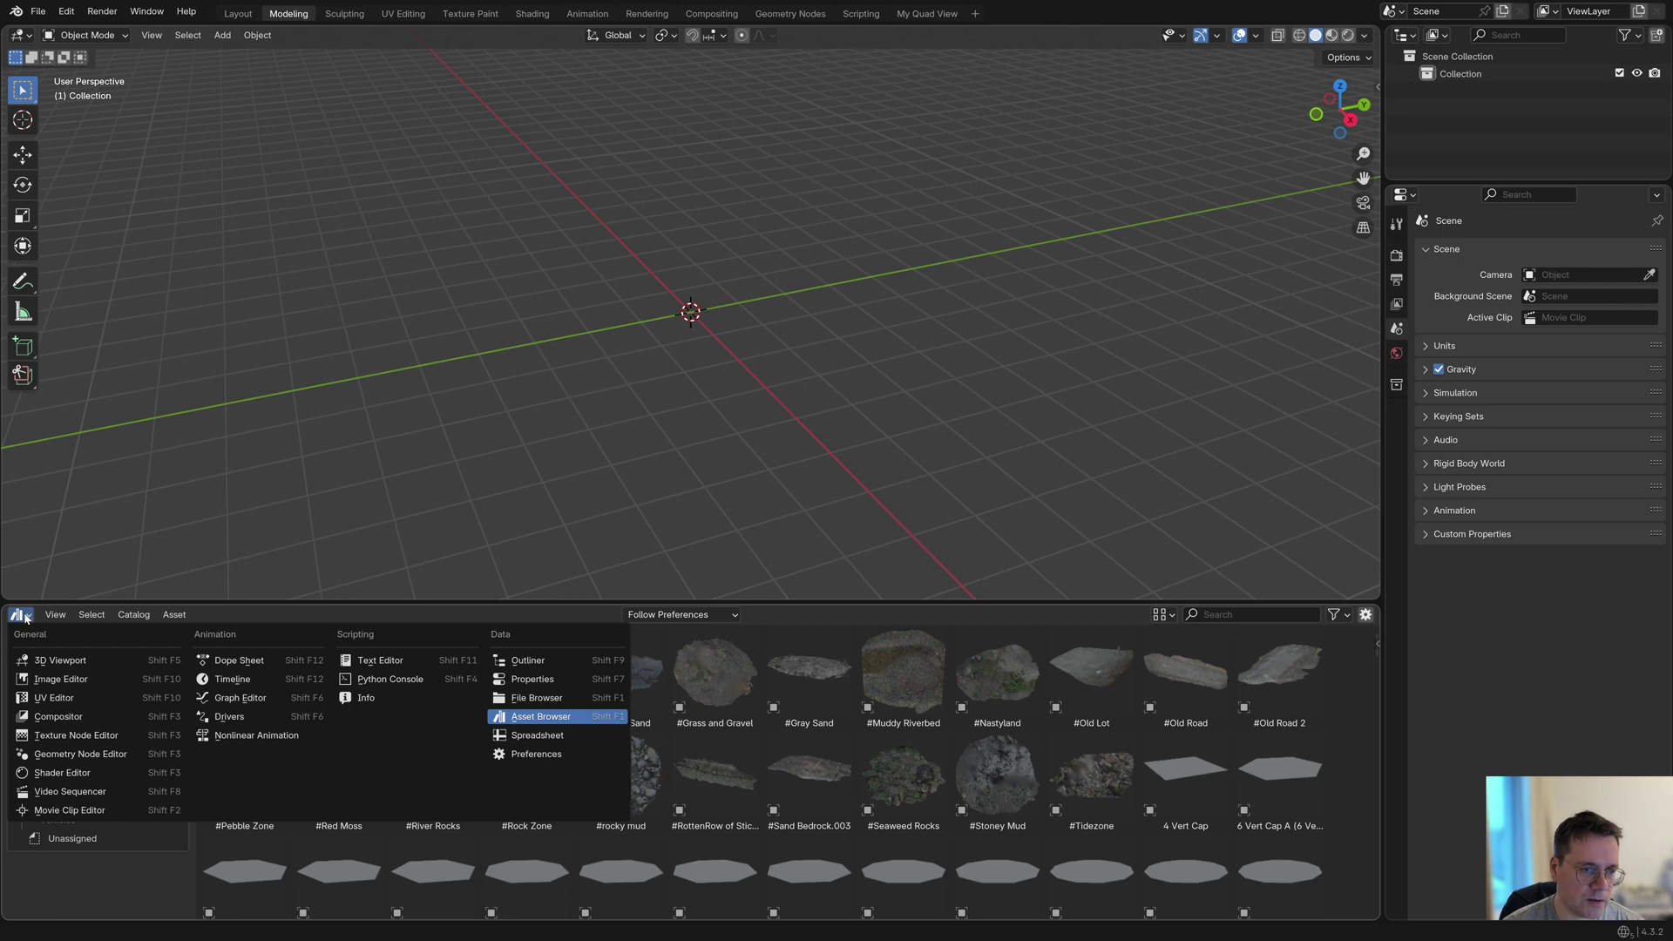
key(Escape)
click(155, 641)
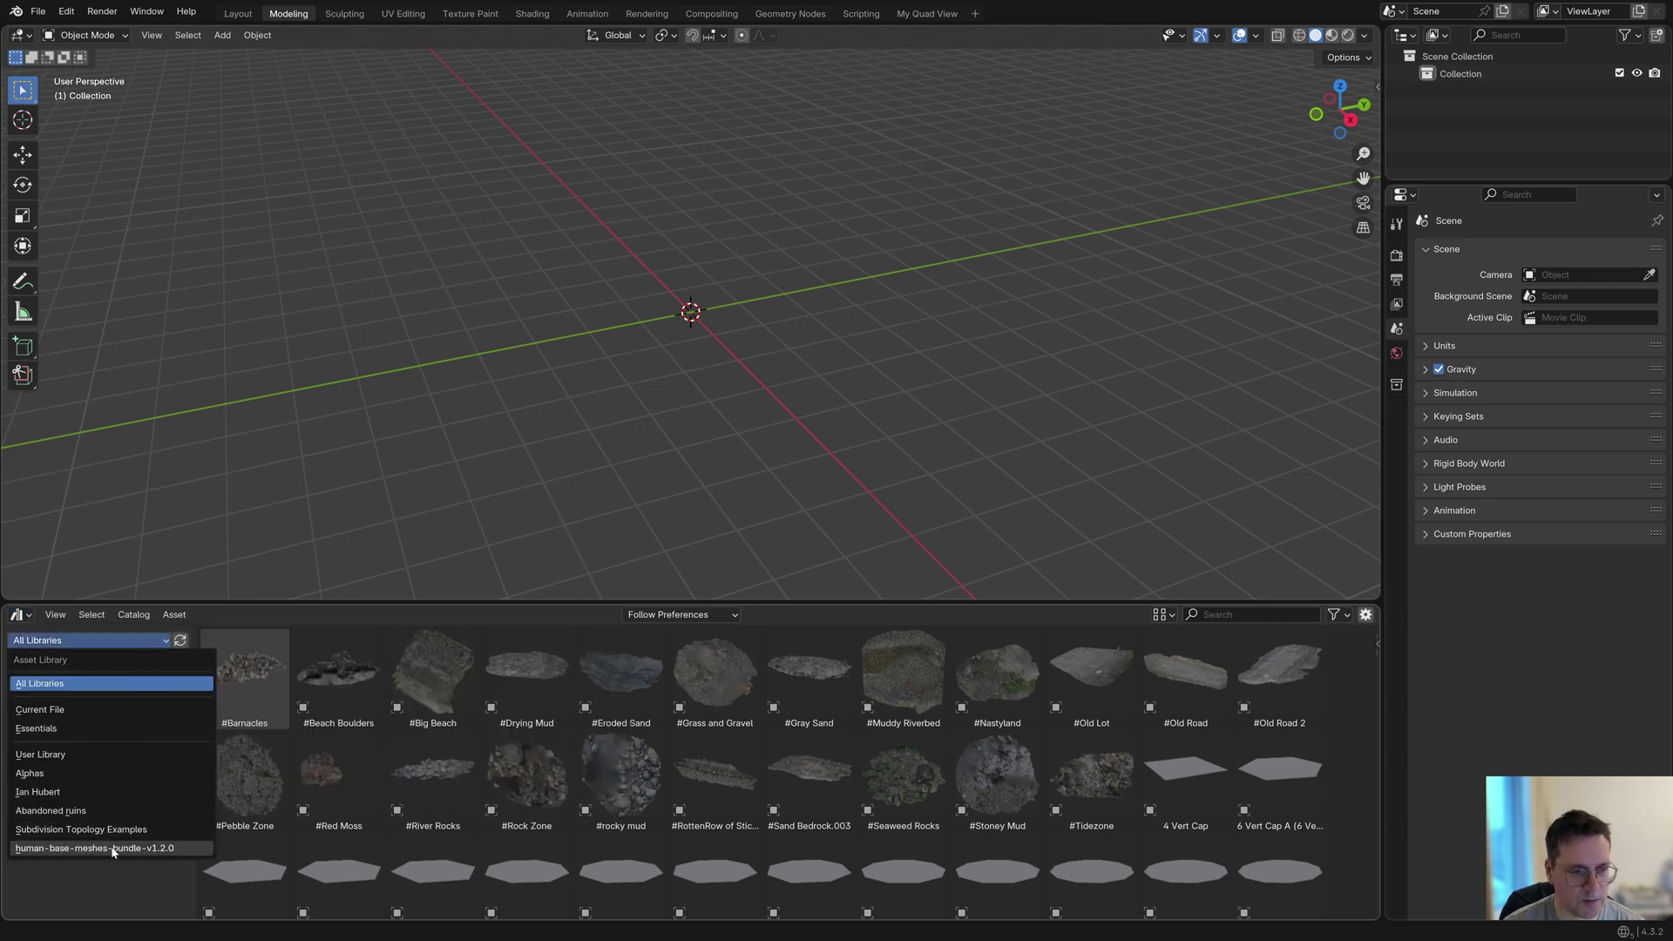
click(180, 849)
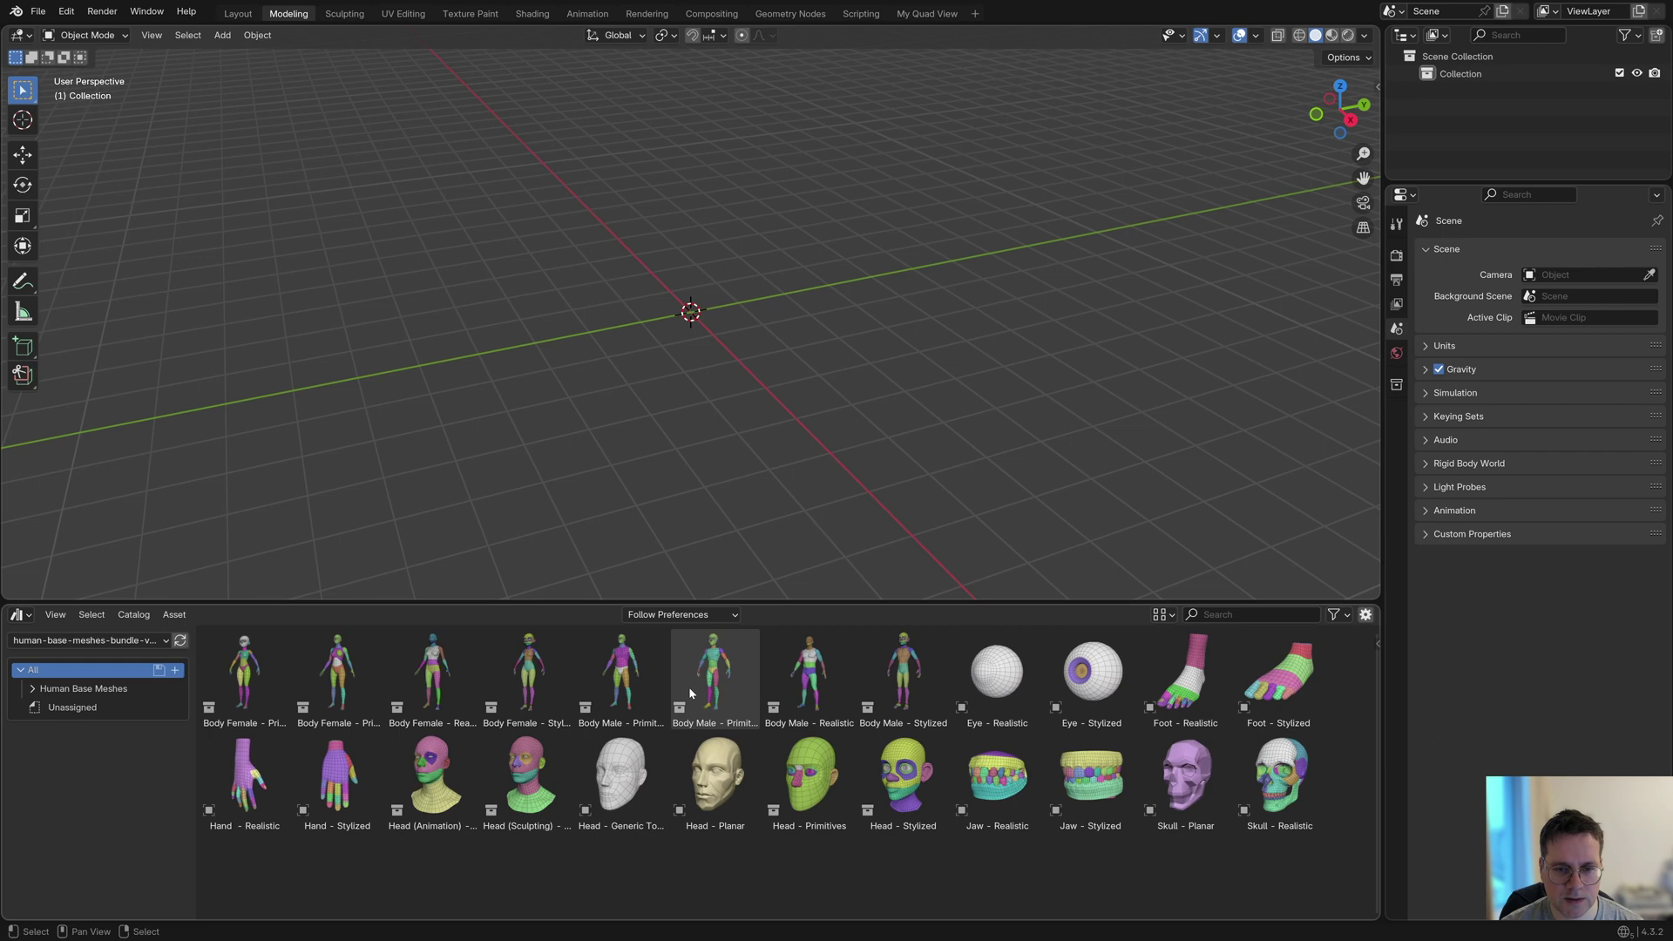
Step: Reopen and close Preferences, then open the asset browser's import method choices
key(ctrl+comma)
drag(669, 88, 747, 106)
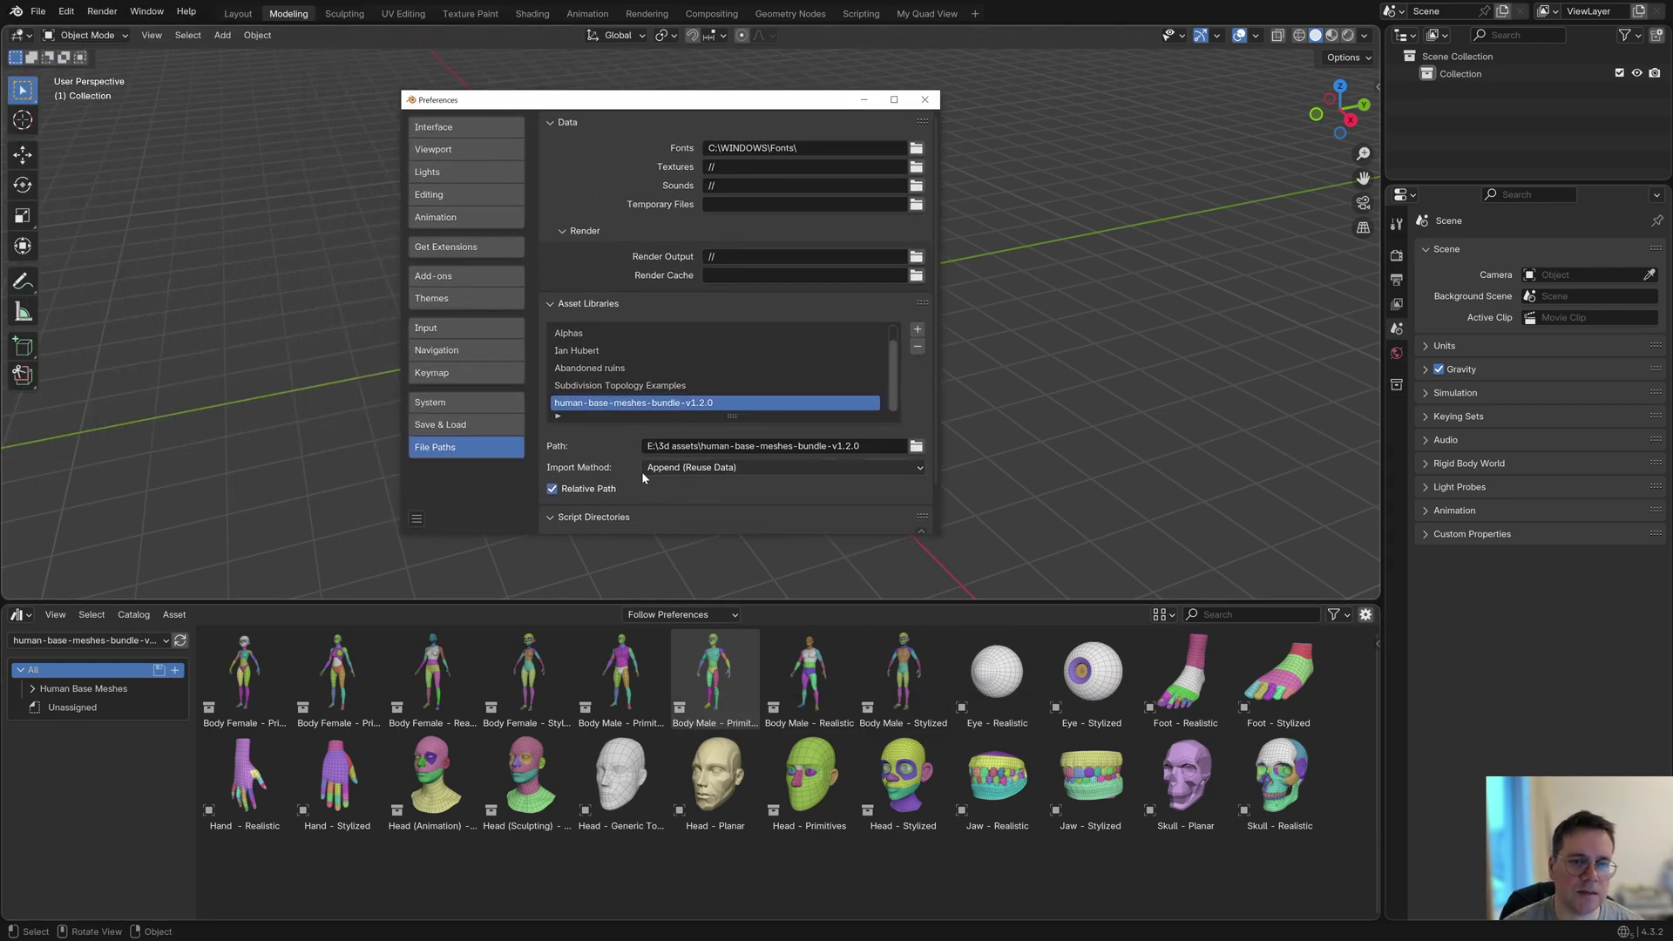
click(924, 100)
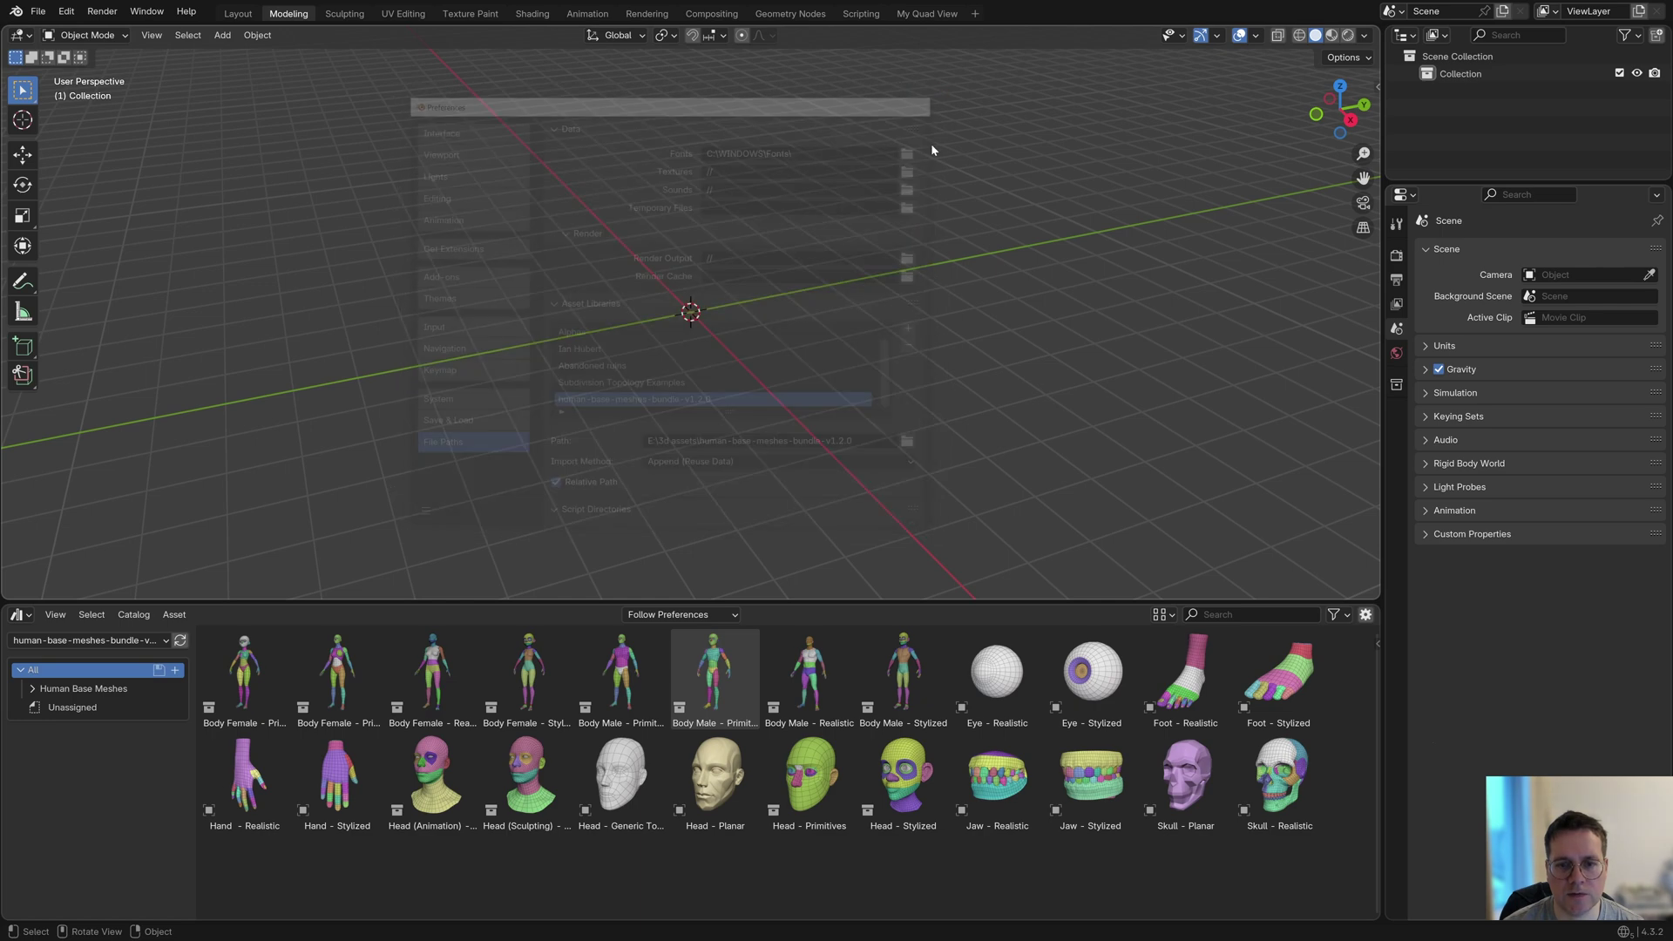
click(680, 614)
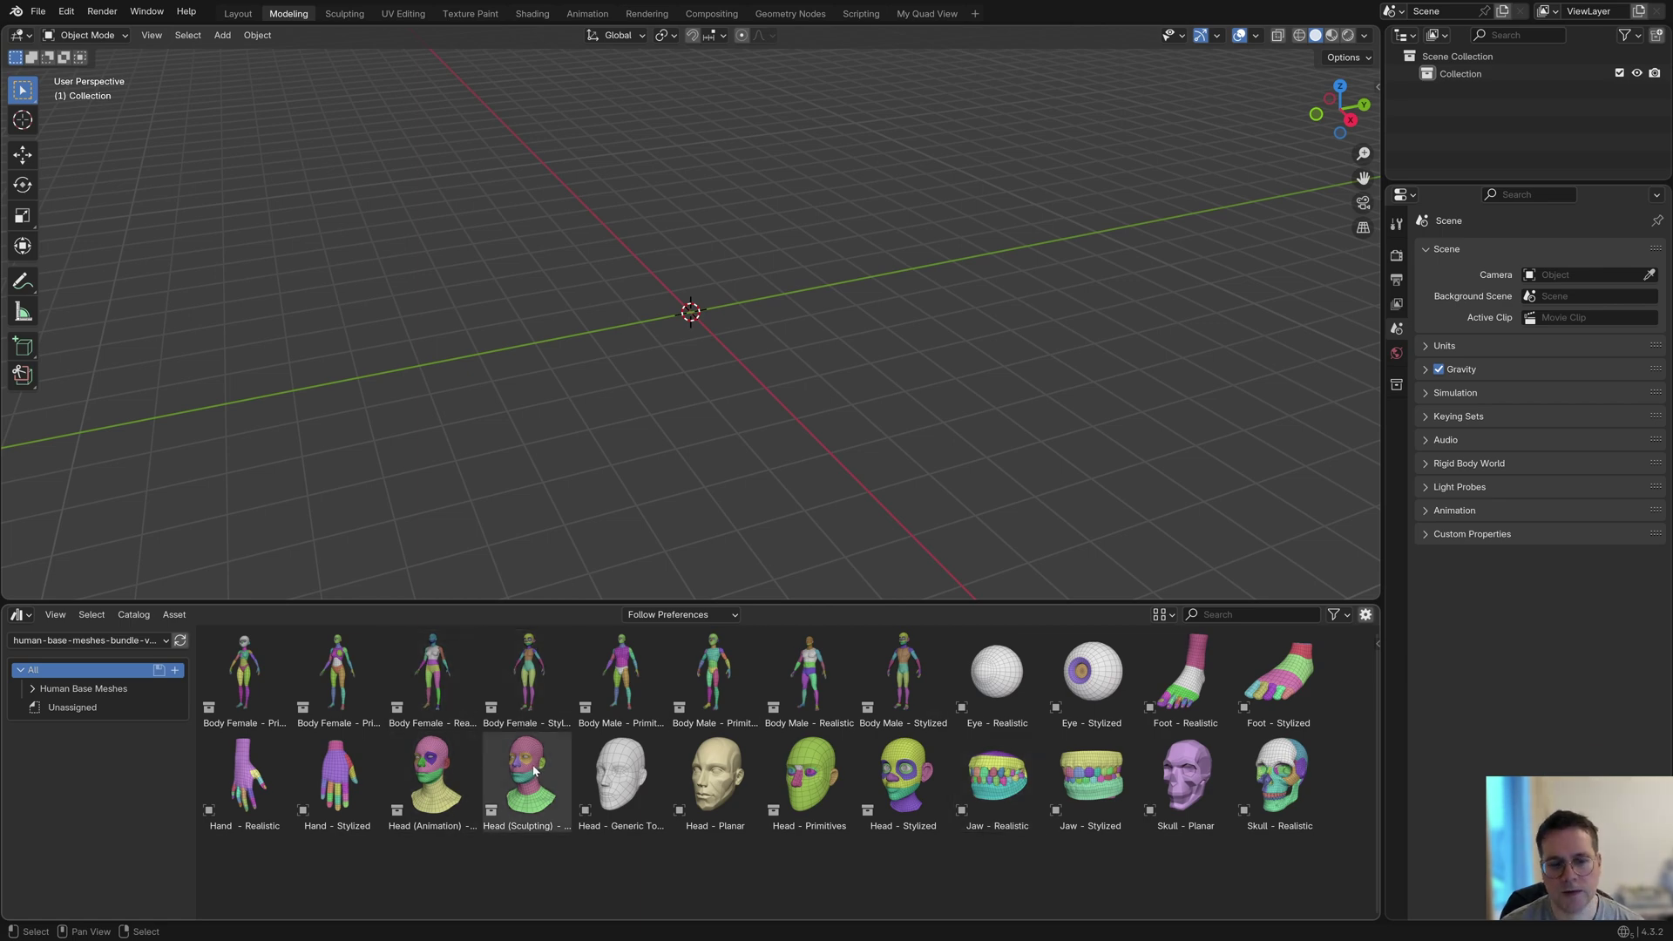
Step: Add the Head (Sculpting) asset to the scene with Instance unchecked, making it a real object
mouse_move(534, 771)
mouse_down()
mouse_move(545, 684)
mouse_move(666, 292)
mouse_move(682, 290)
mouse_up()
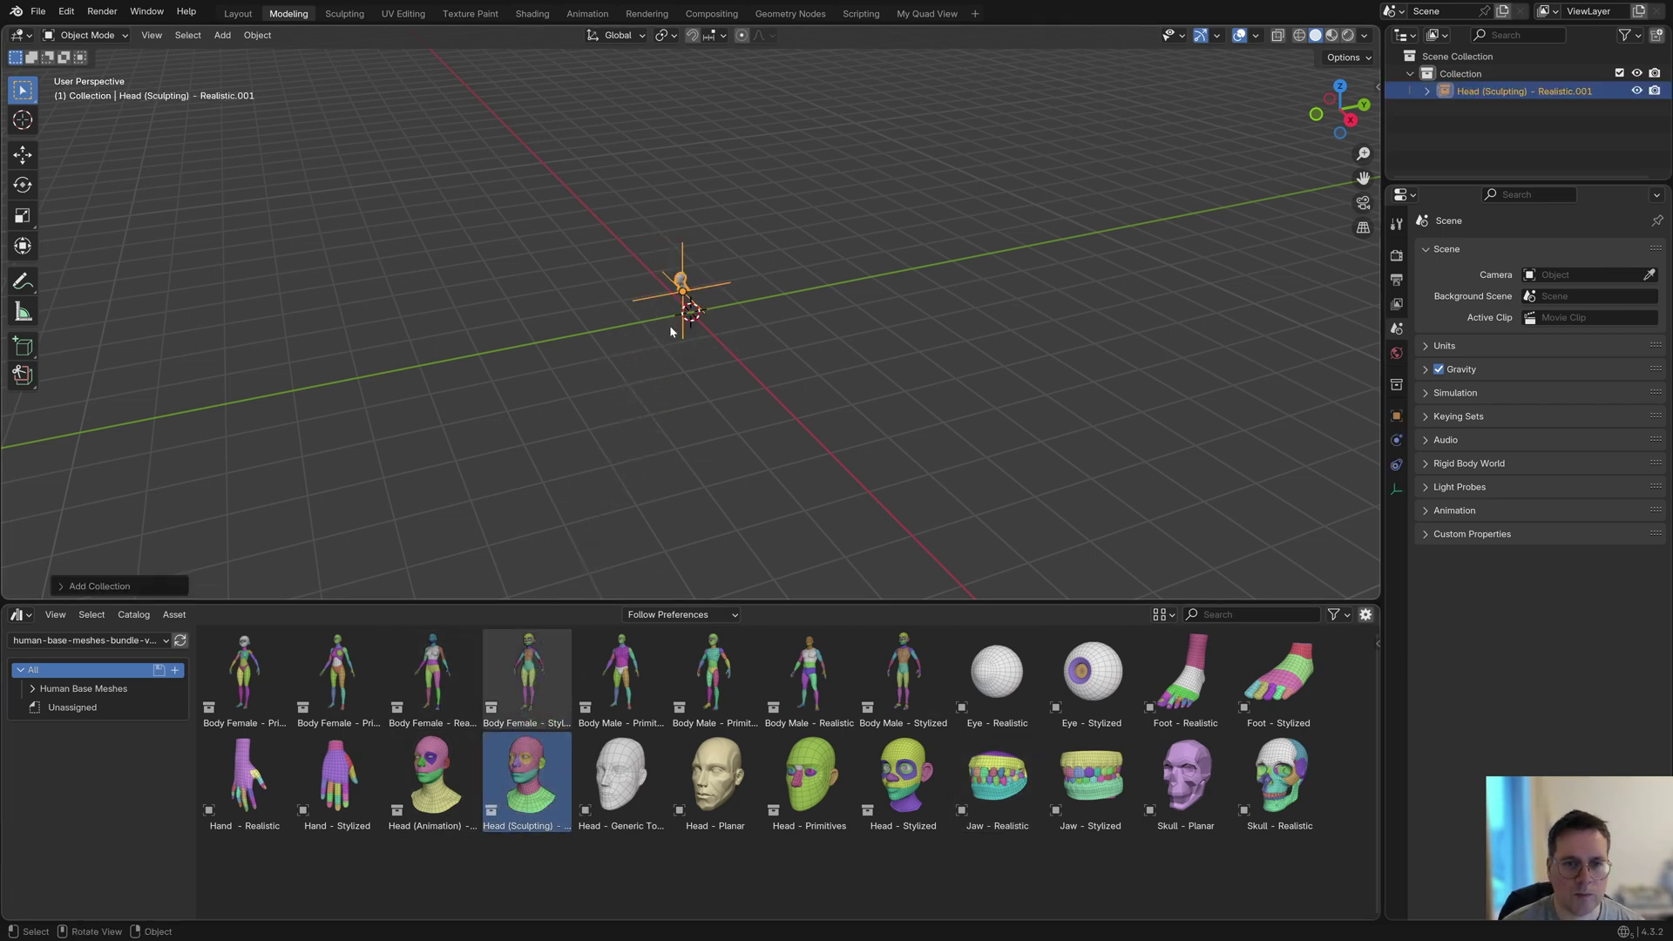
middle_drag(669, 326, 697, 275)
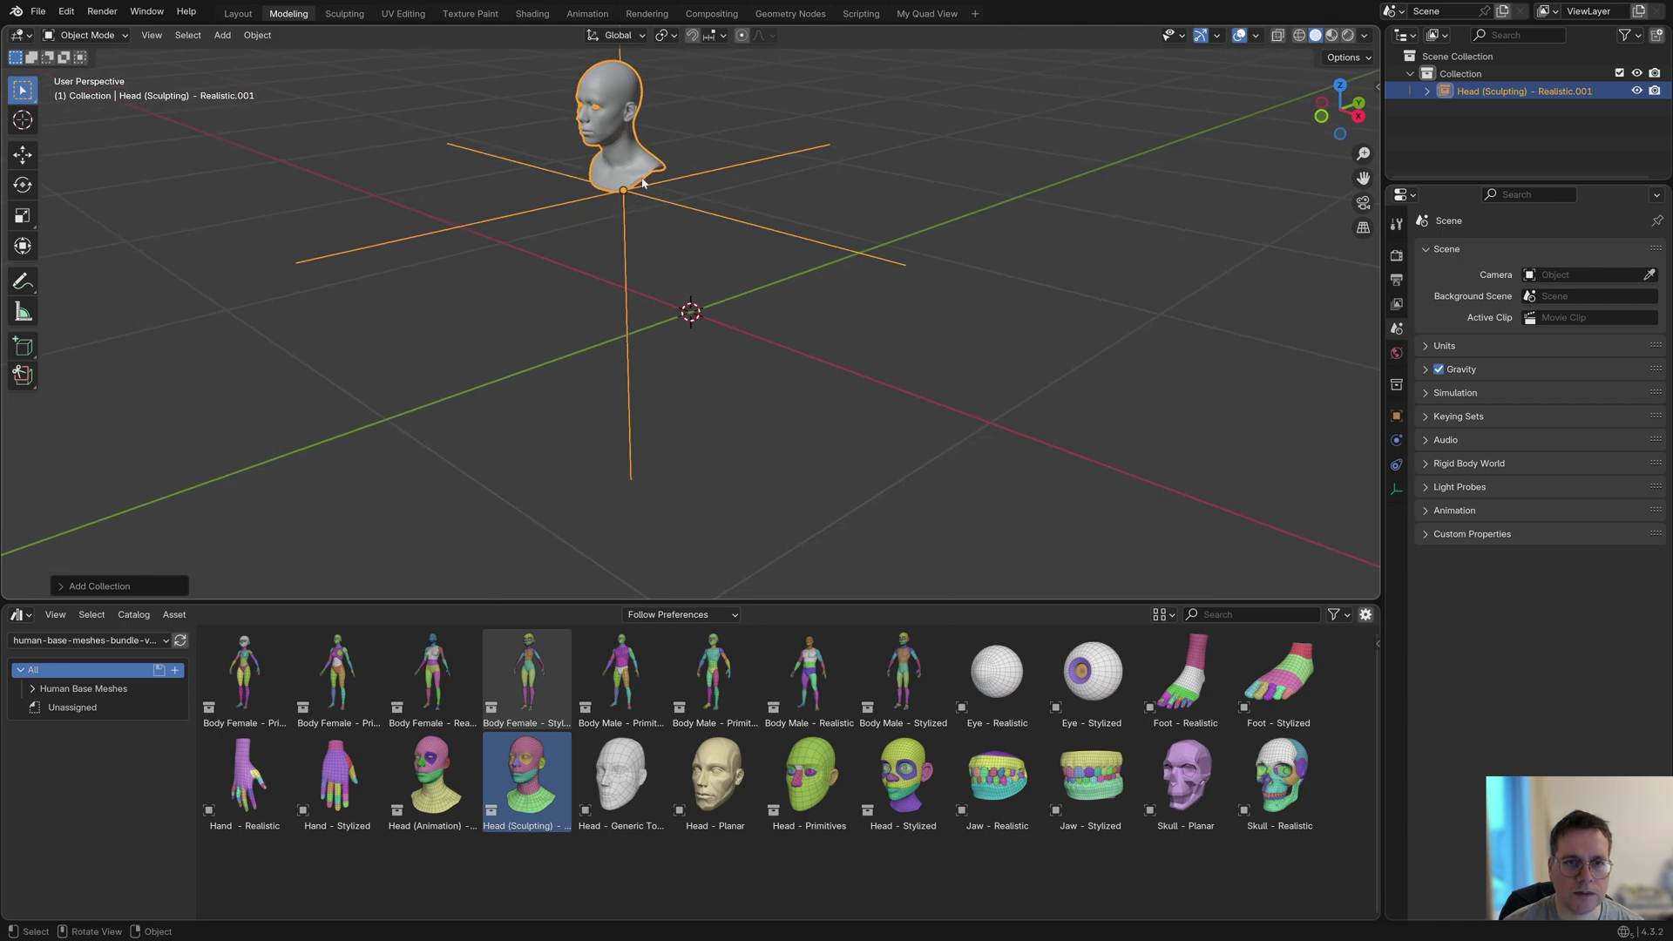
shift+middle_drag(643, 183, 724, 348)
click(75, 589)
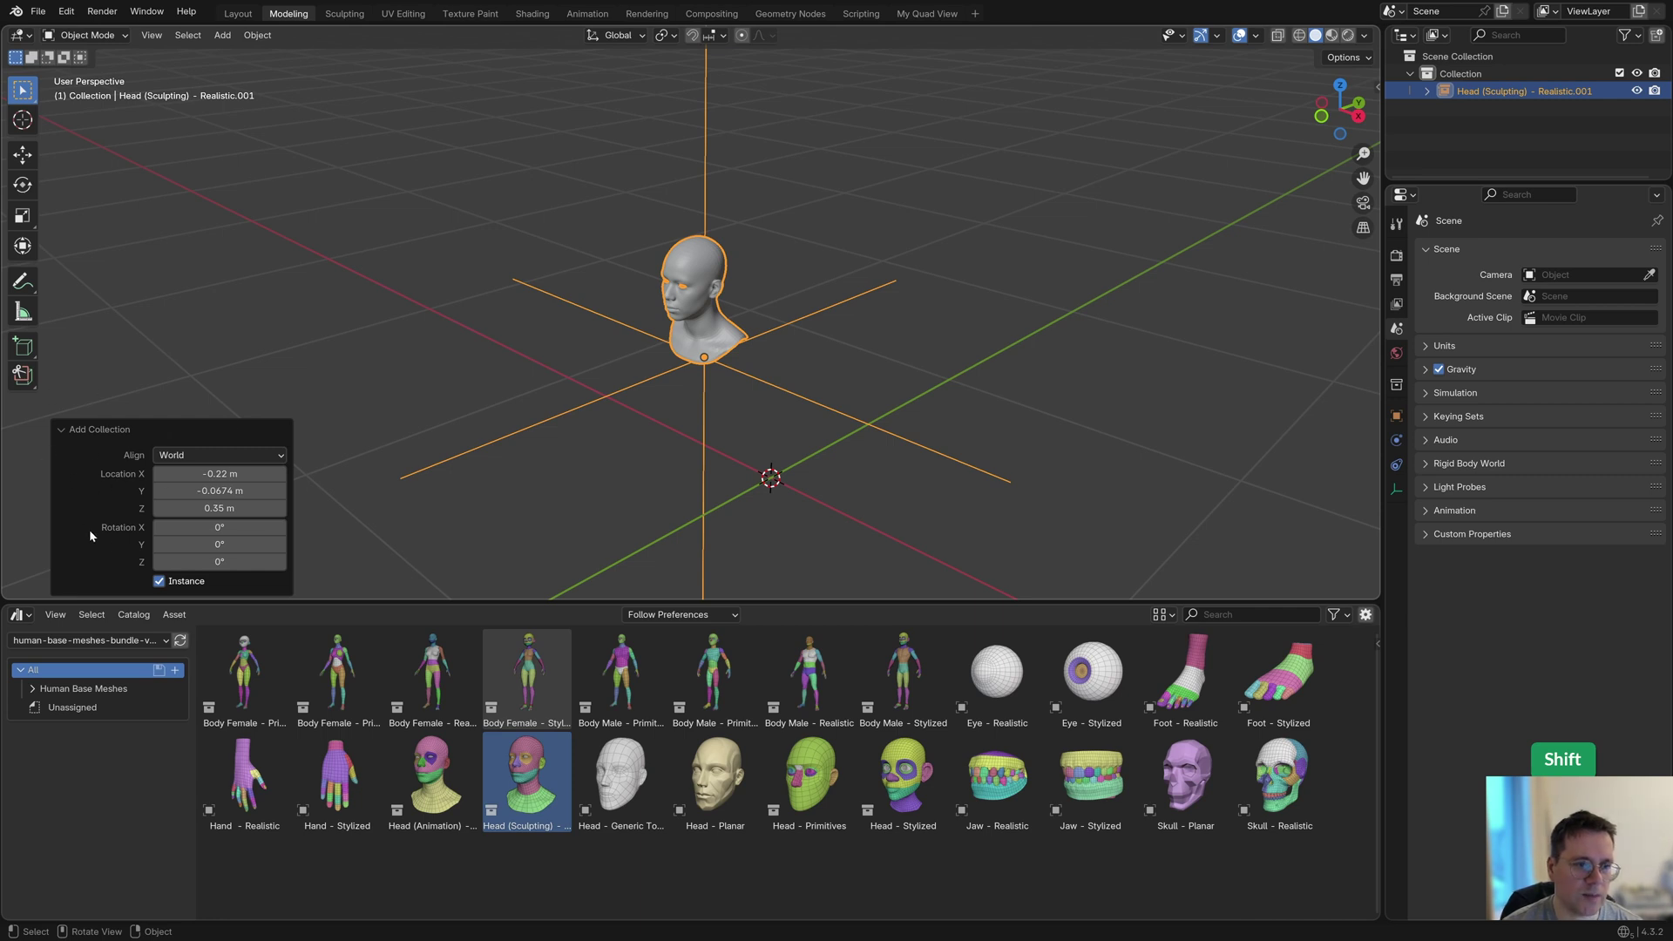
click(158, 581)
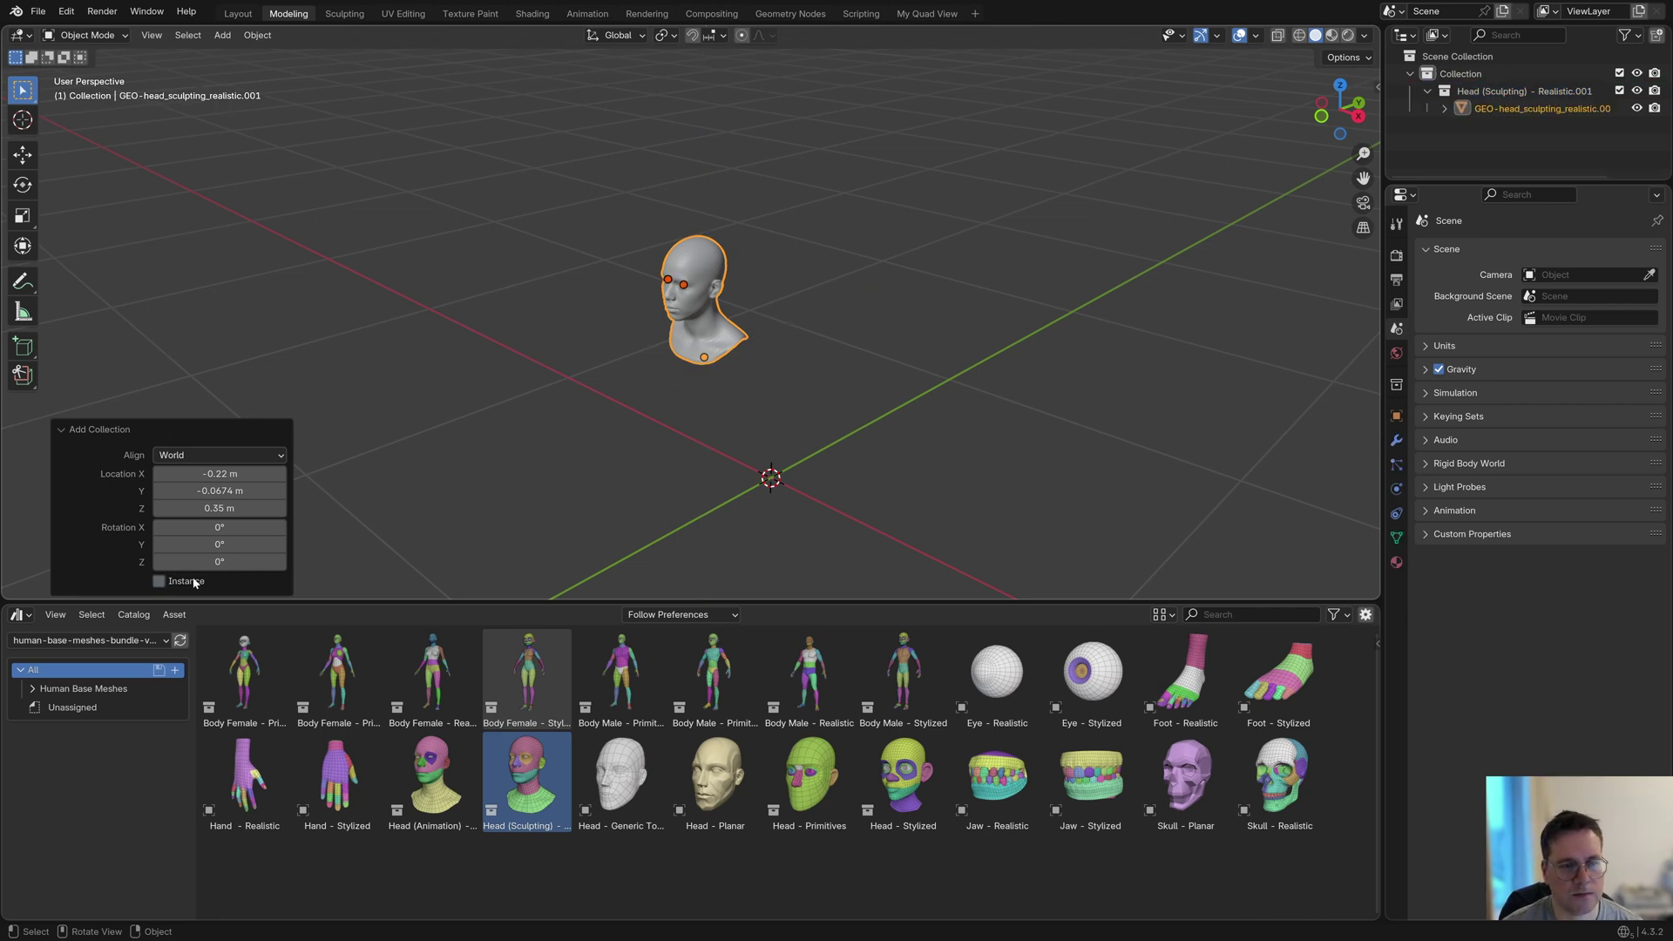
click(78, 429)
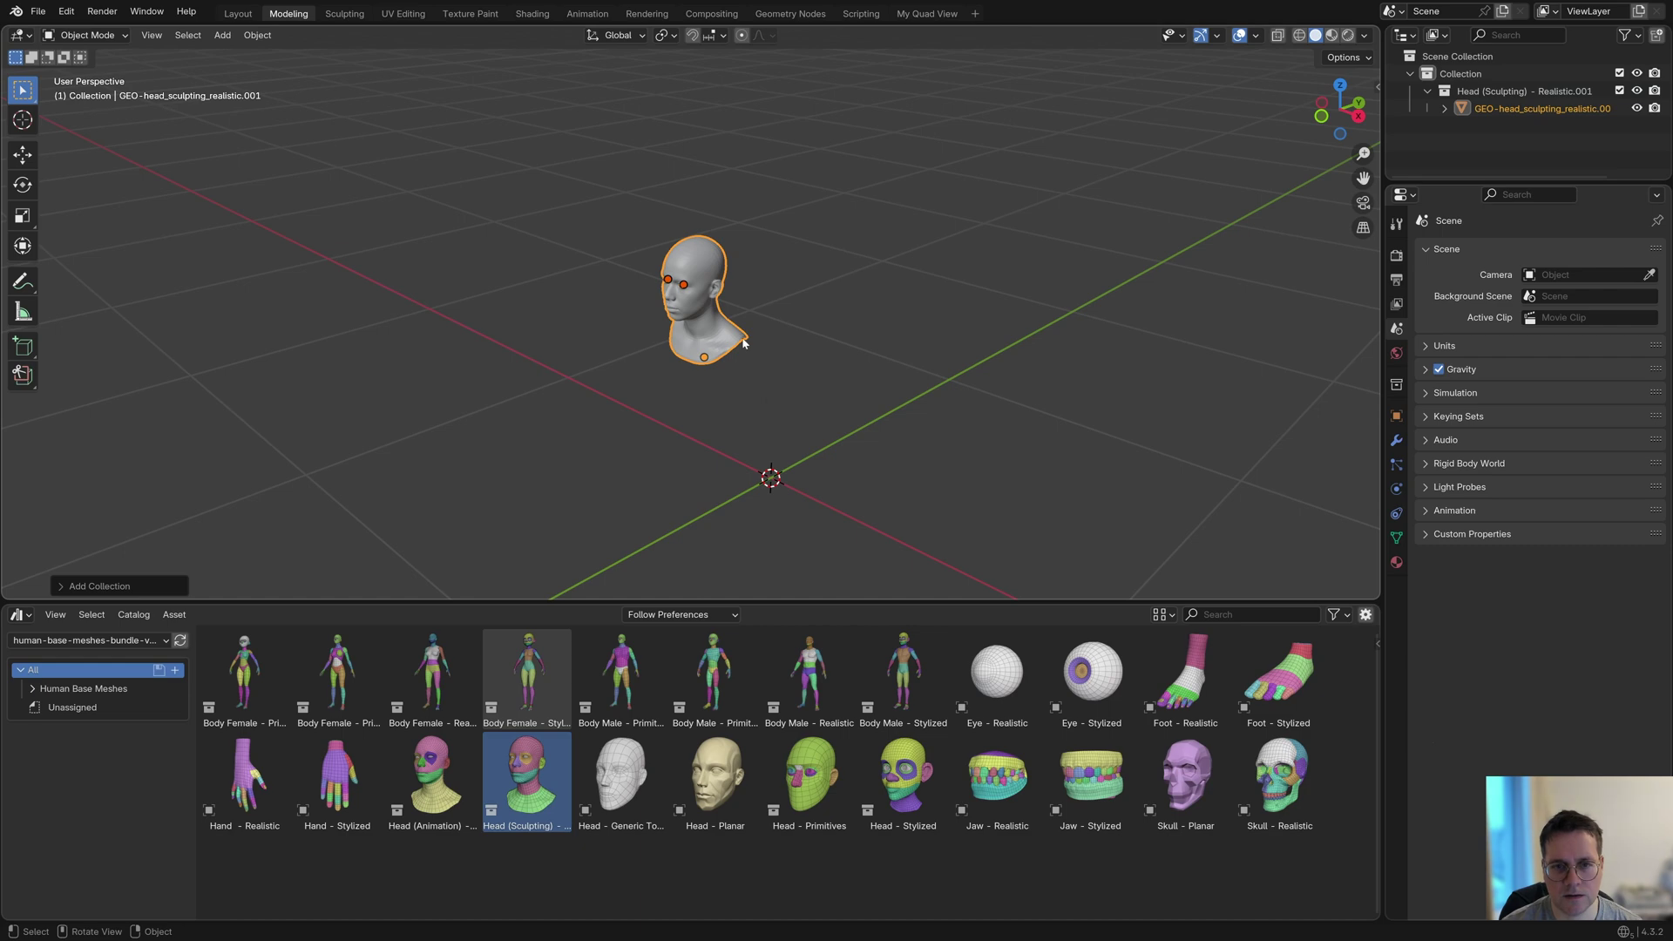
Step: In front view, select the head and move it to the world origin with Alt+G
key(KP_1)
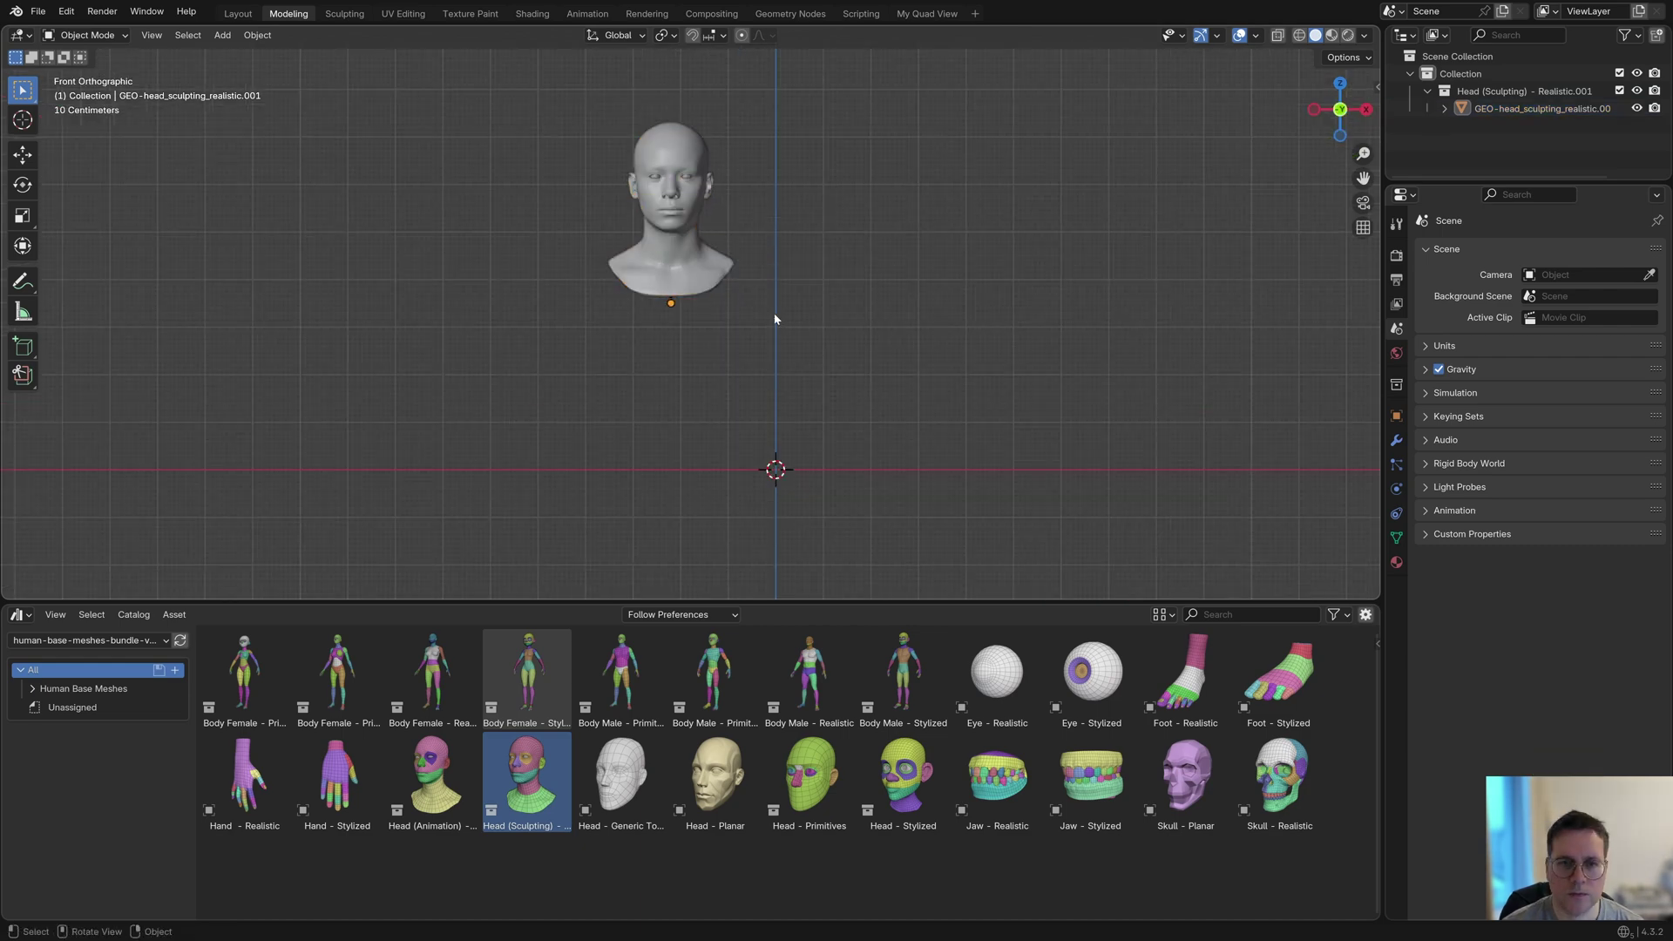
click(705, 283)
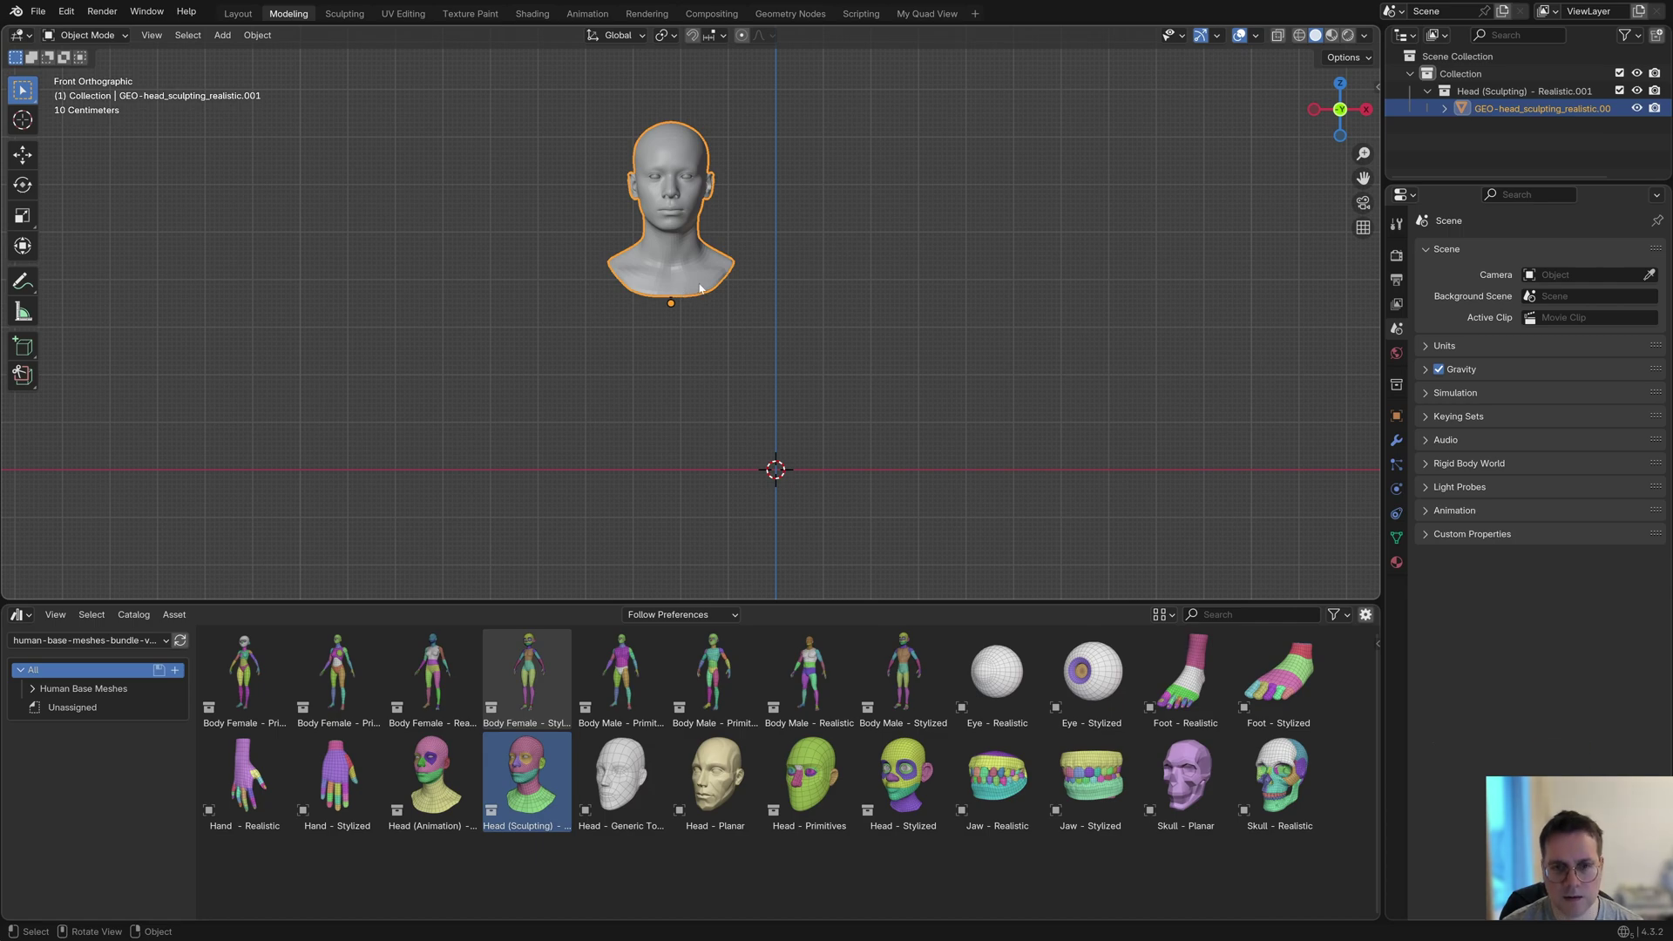
key(alt+g)
scroll(876, 353, up, 3)
shift+middle_drag(917, 385, 811, 281)
drag(1377, 599, 1359, 662)
Step: Install the 'tissue' extension, confirm it's enabled under Add-ons, and close Preferences
scroll(927, 593, up, 3)
key(ctrl+comma)
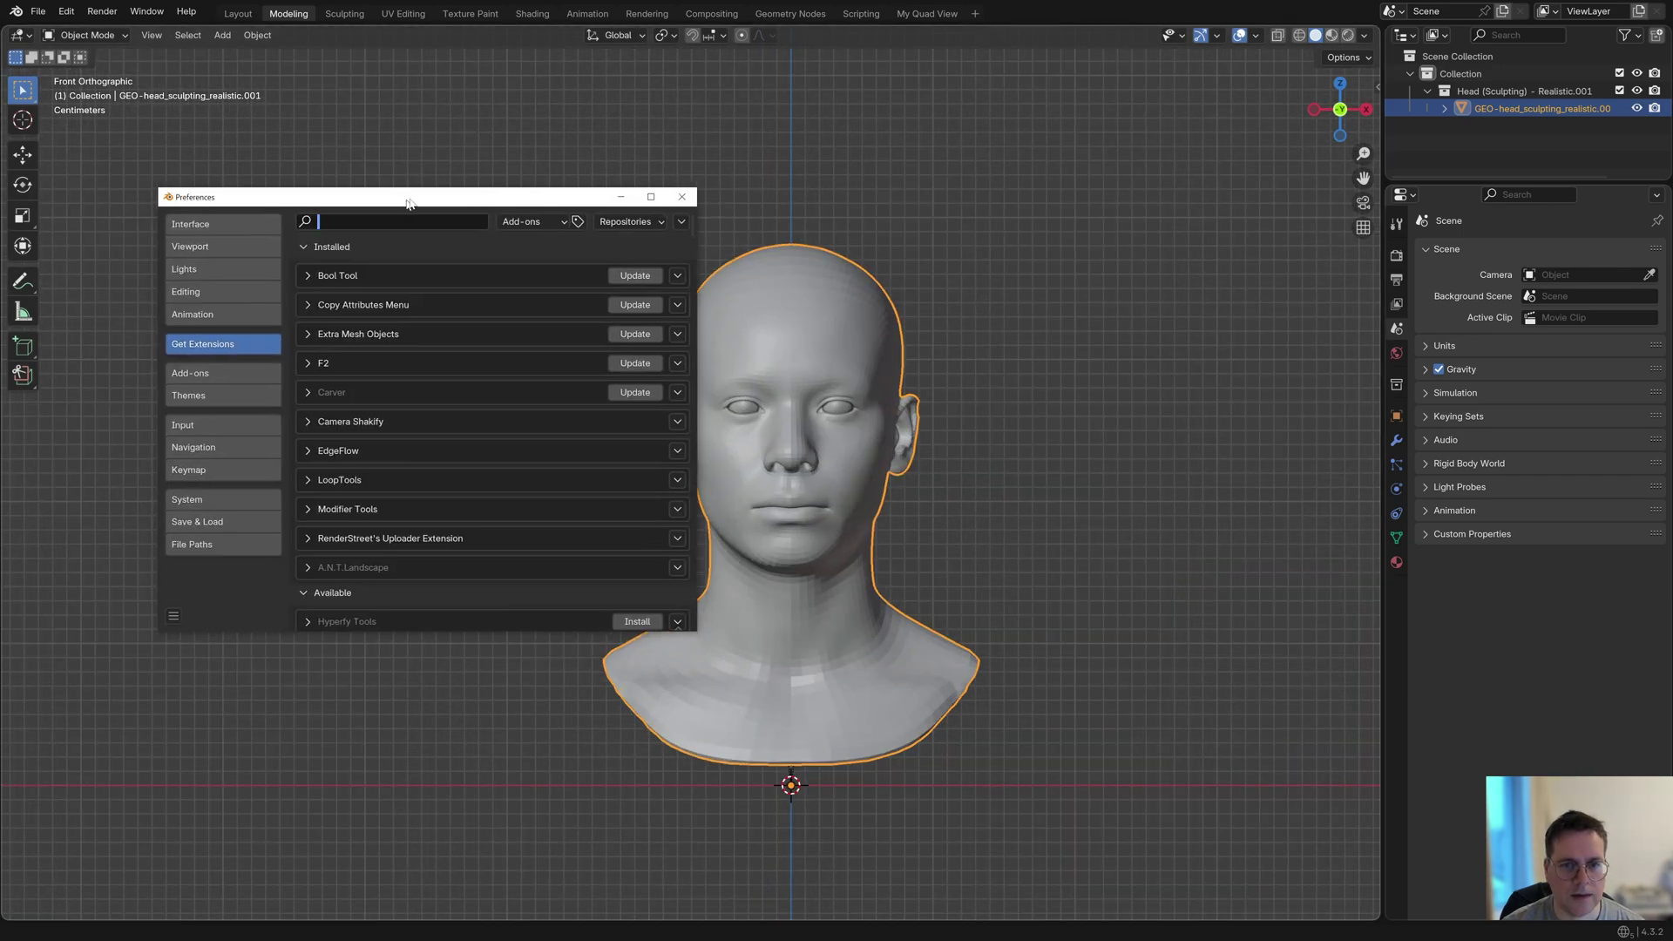
drag(408, 203, 687, 205)
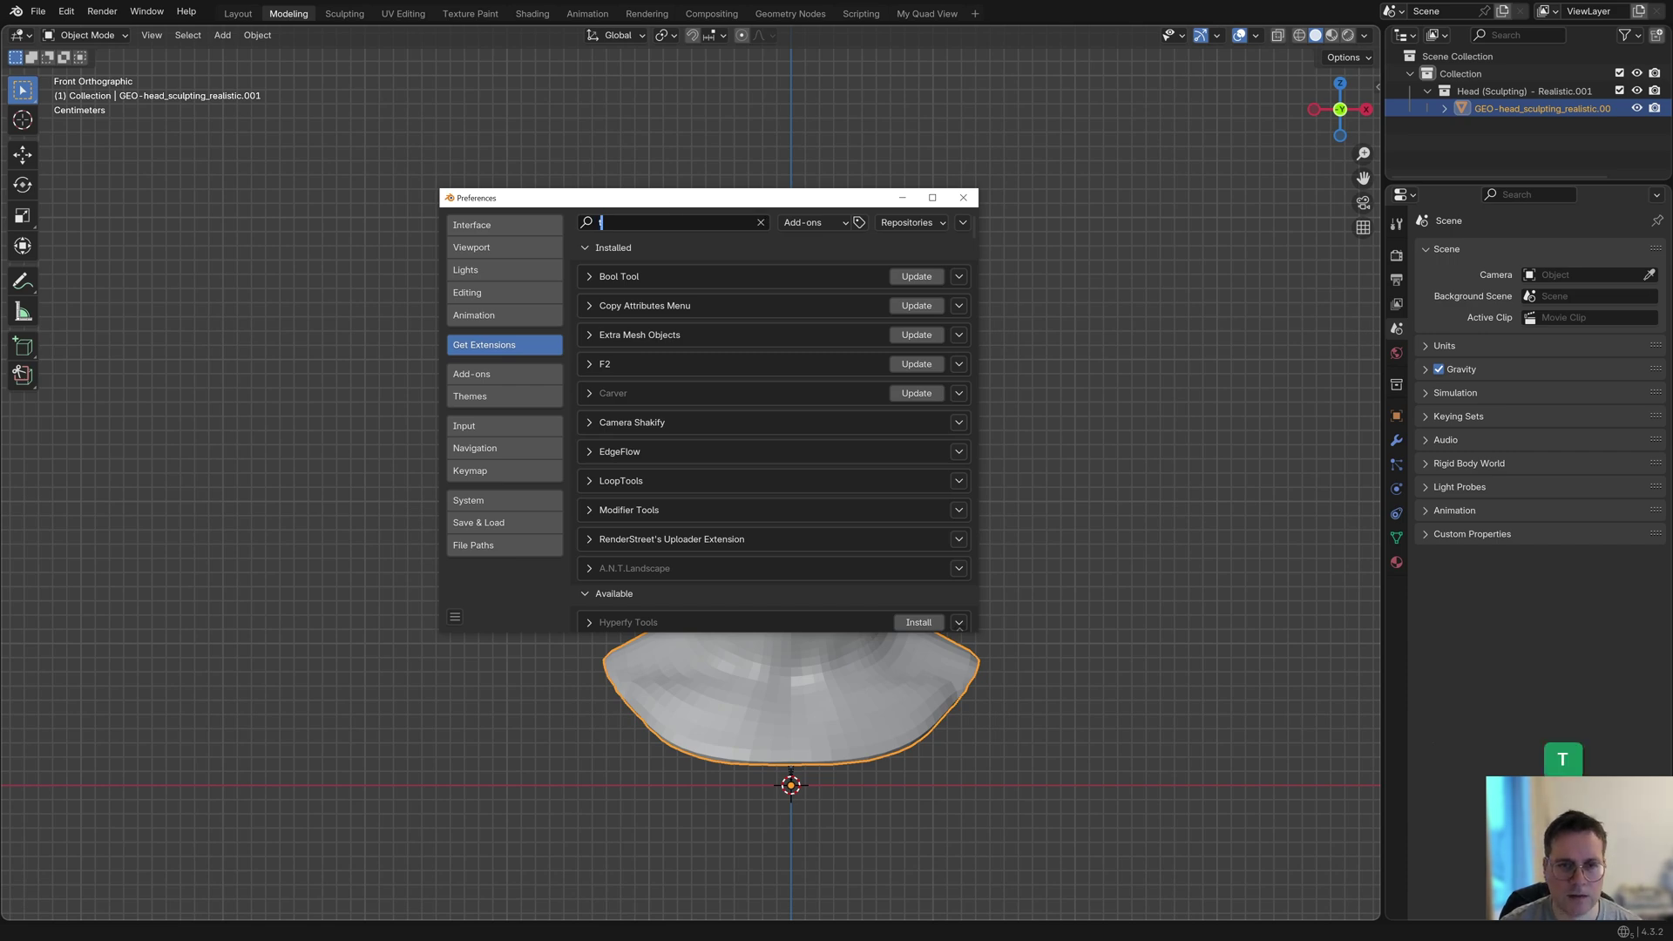
text(tissue)
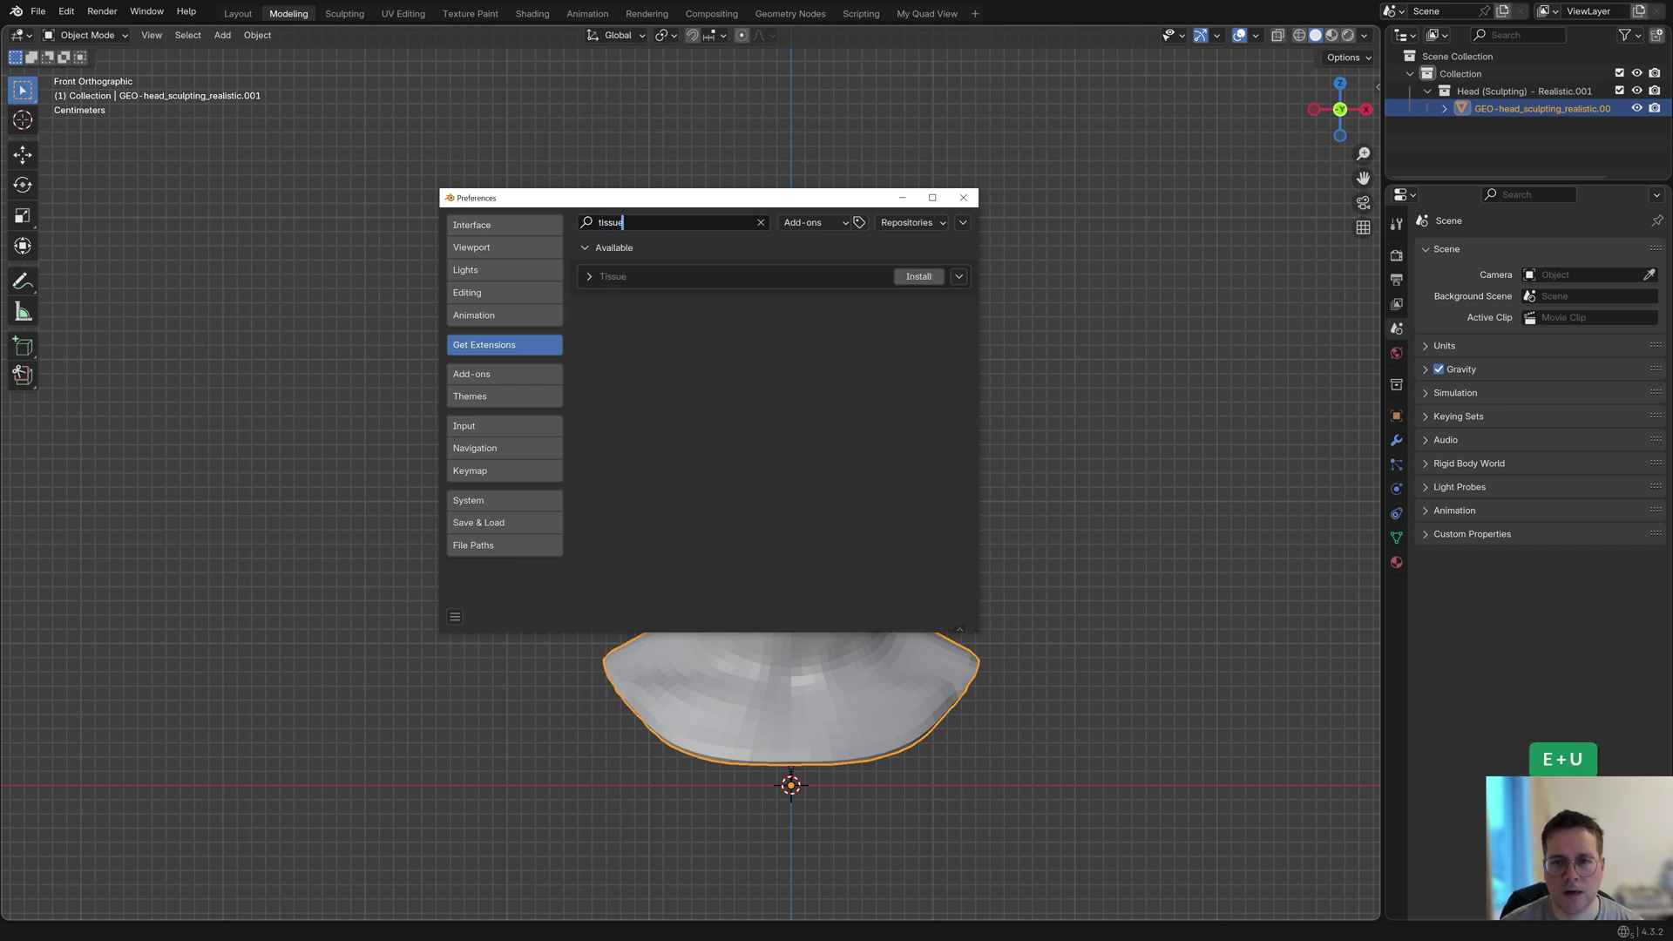
click(918, 276)
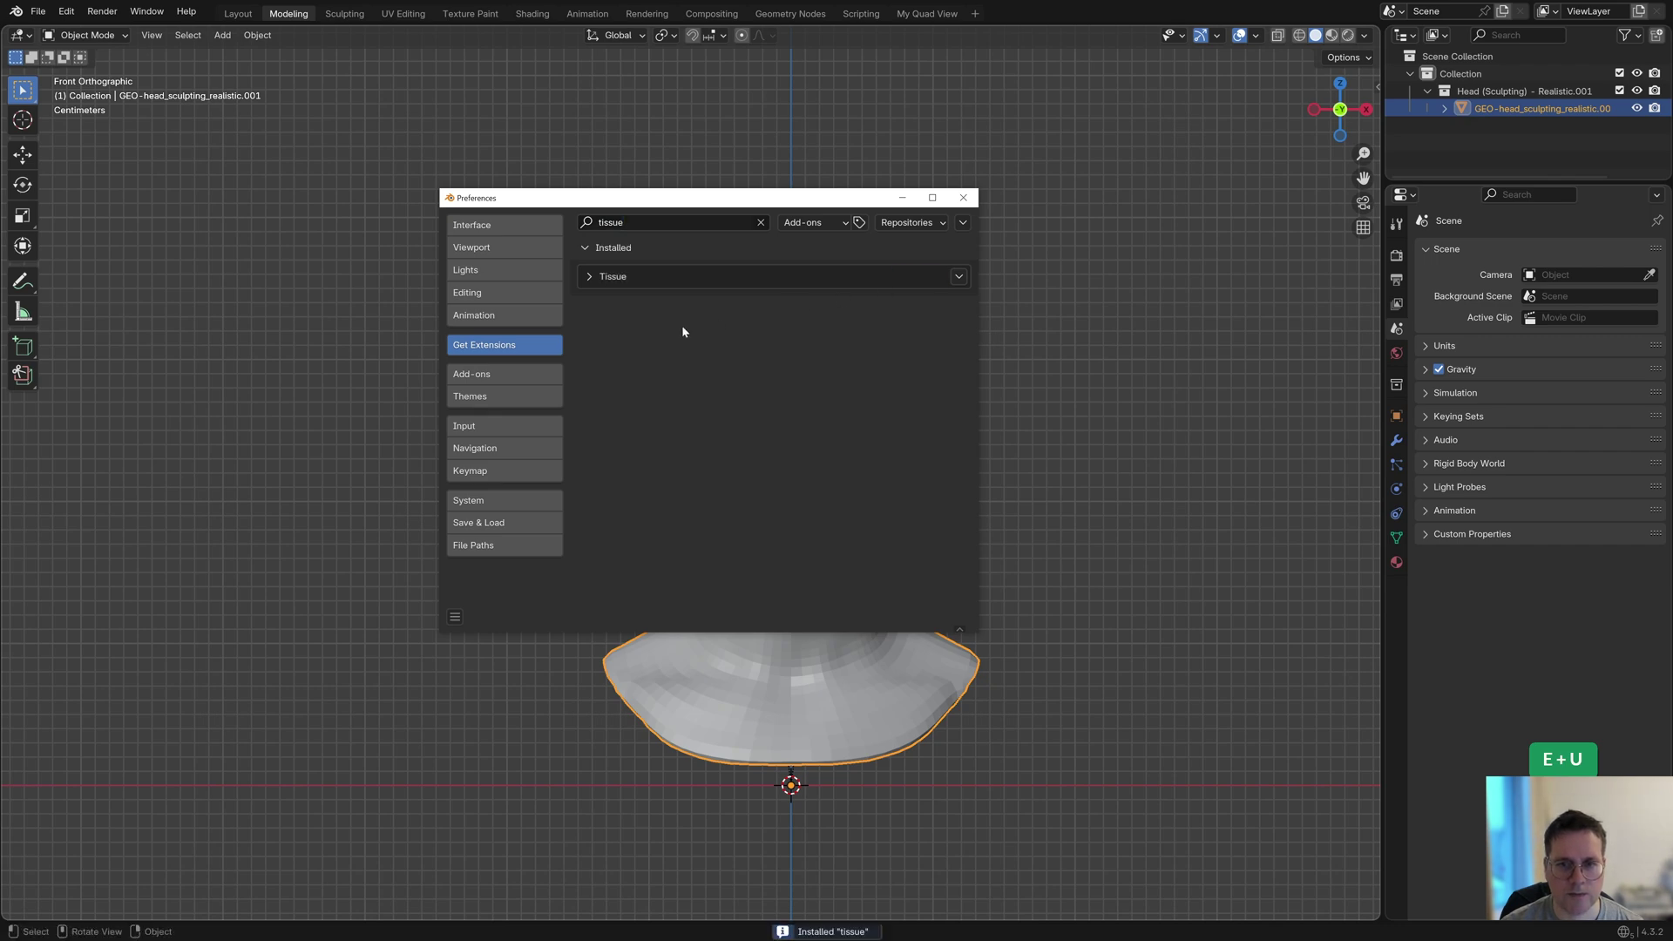
click(515, 374)
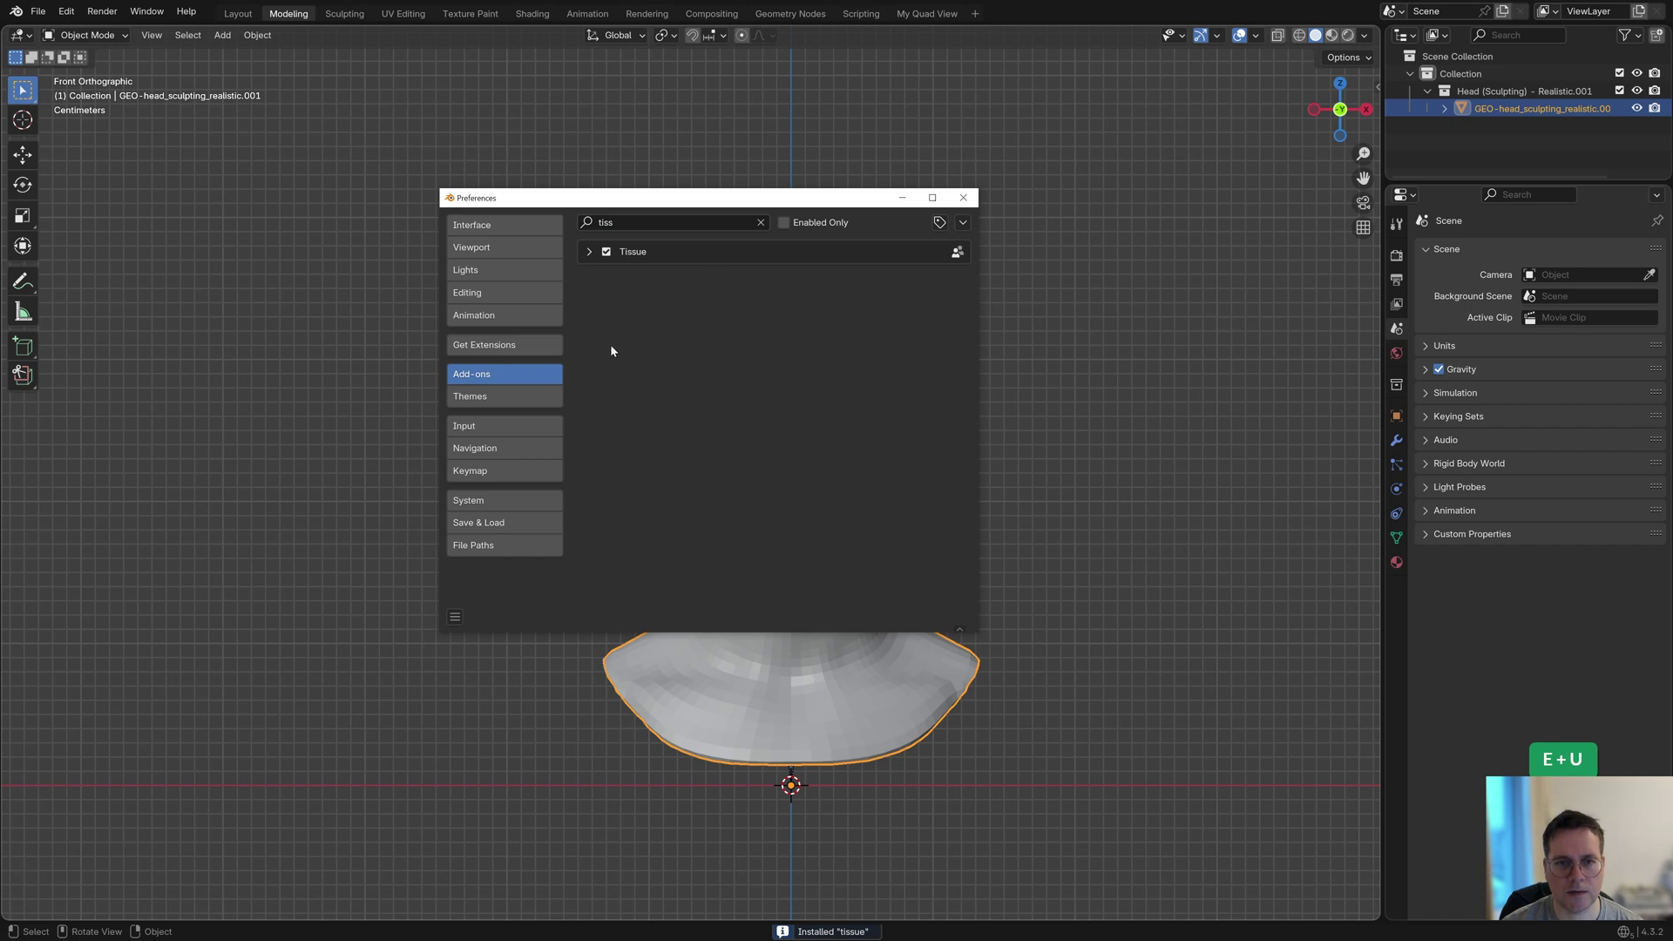
click(963, 197)
key(n)
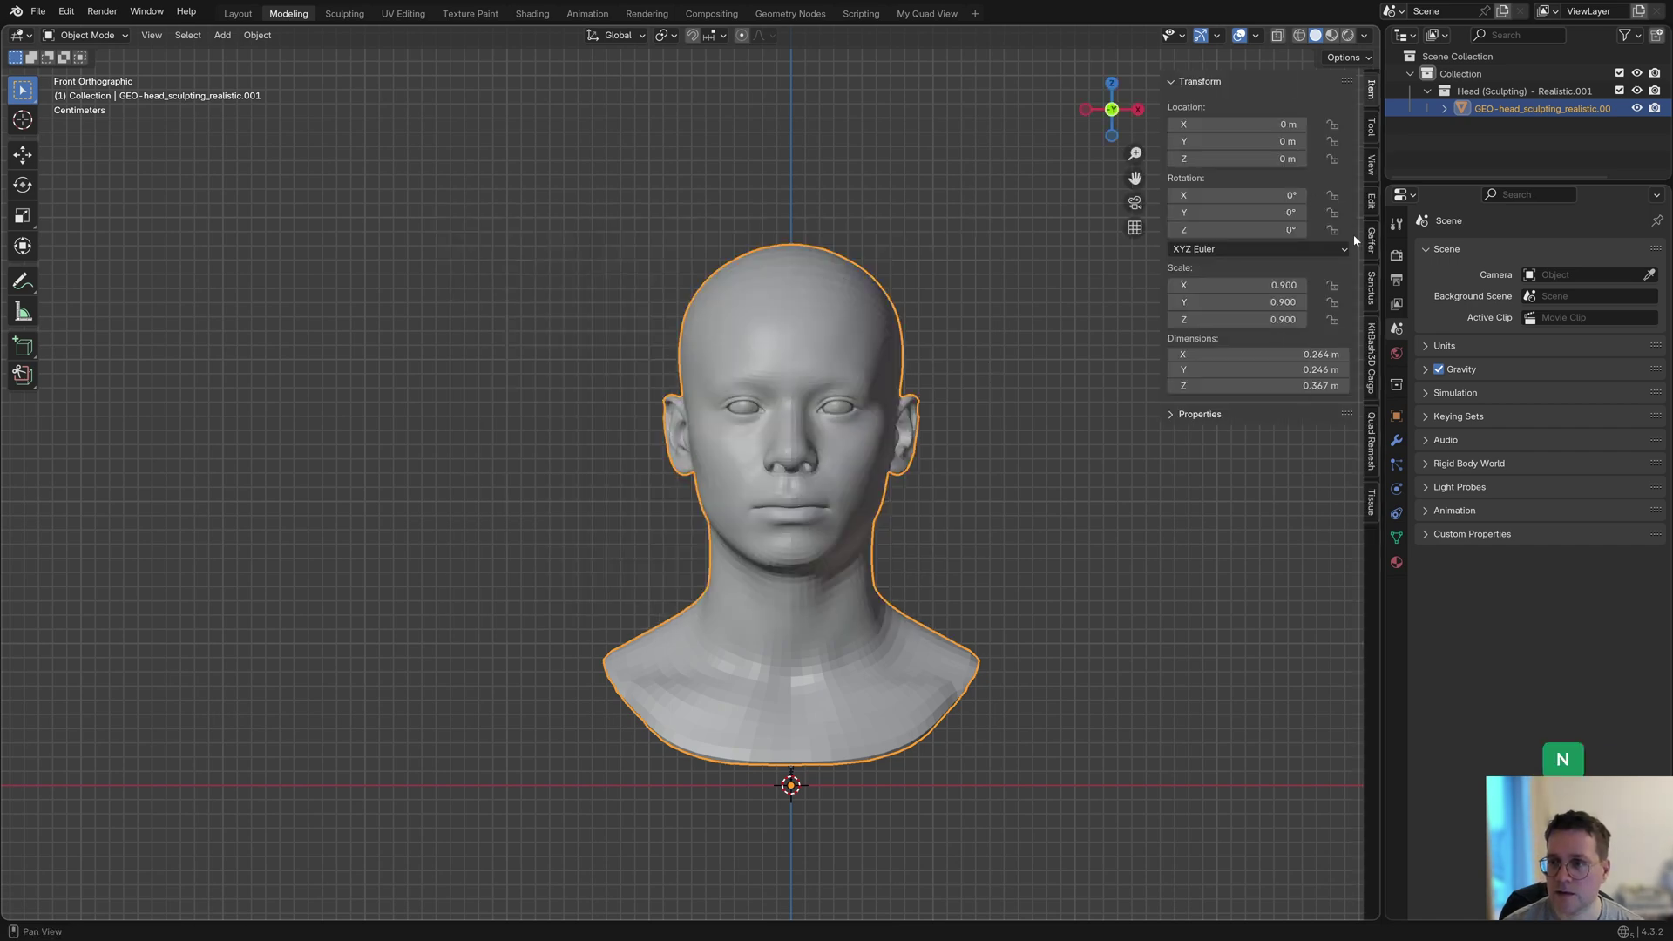
Step: Show the Tissue sidebar tab and add a level-2 Subdivision modifier to the head
click(1371, 503)
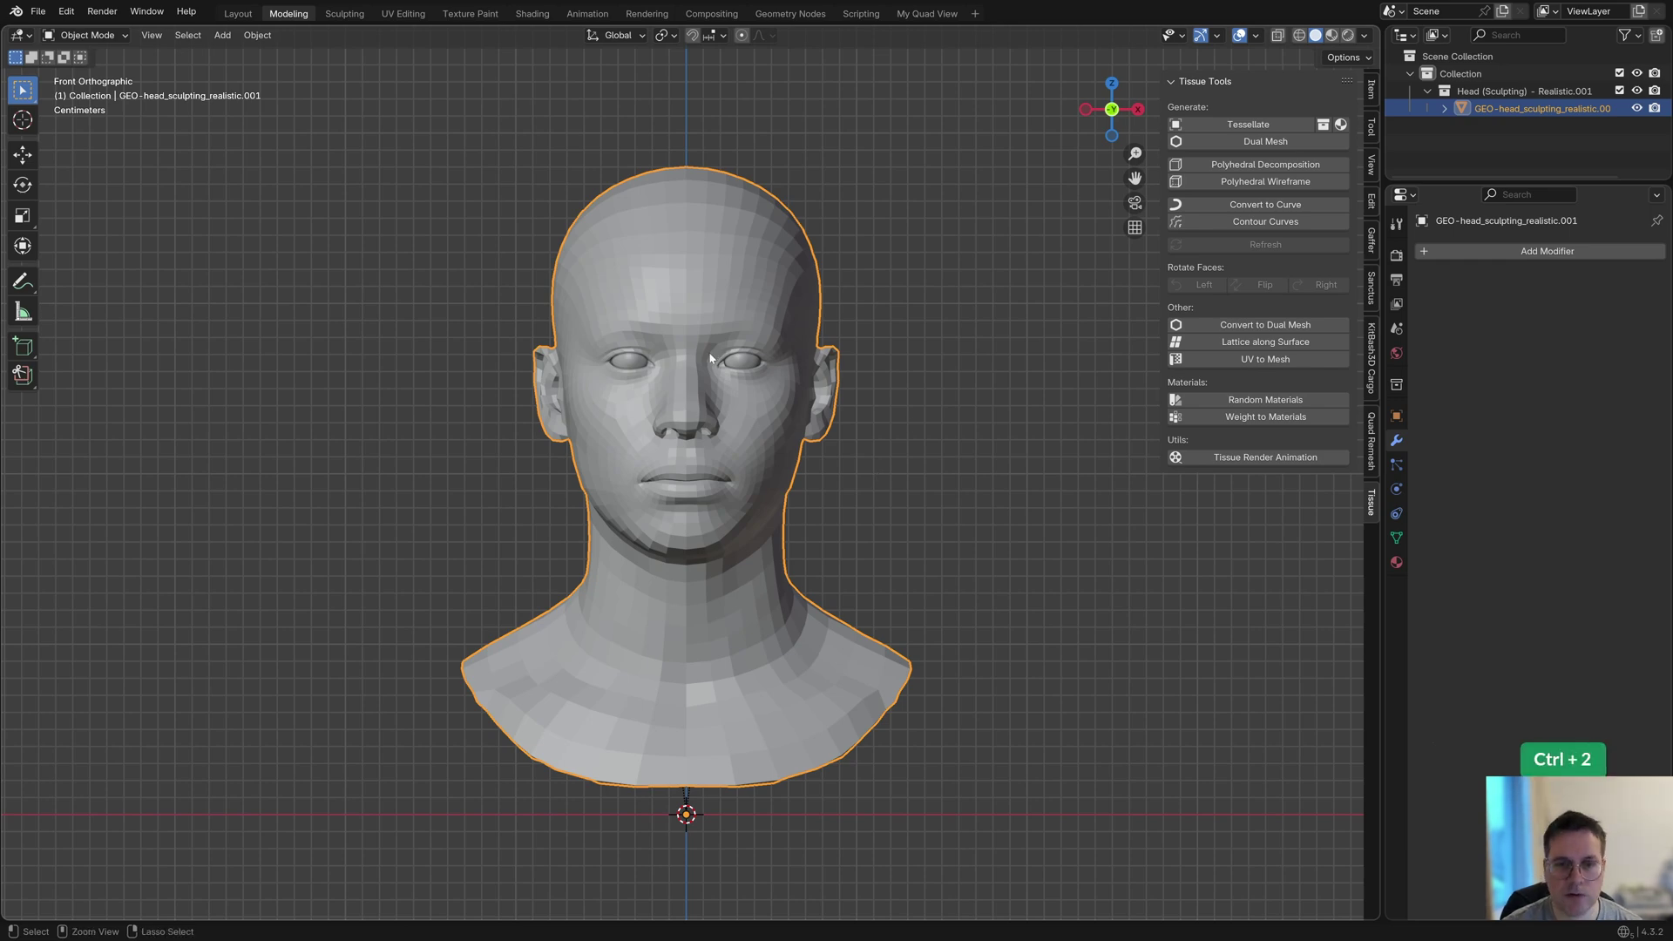
key(ctrl+2)
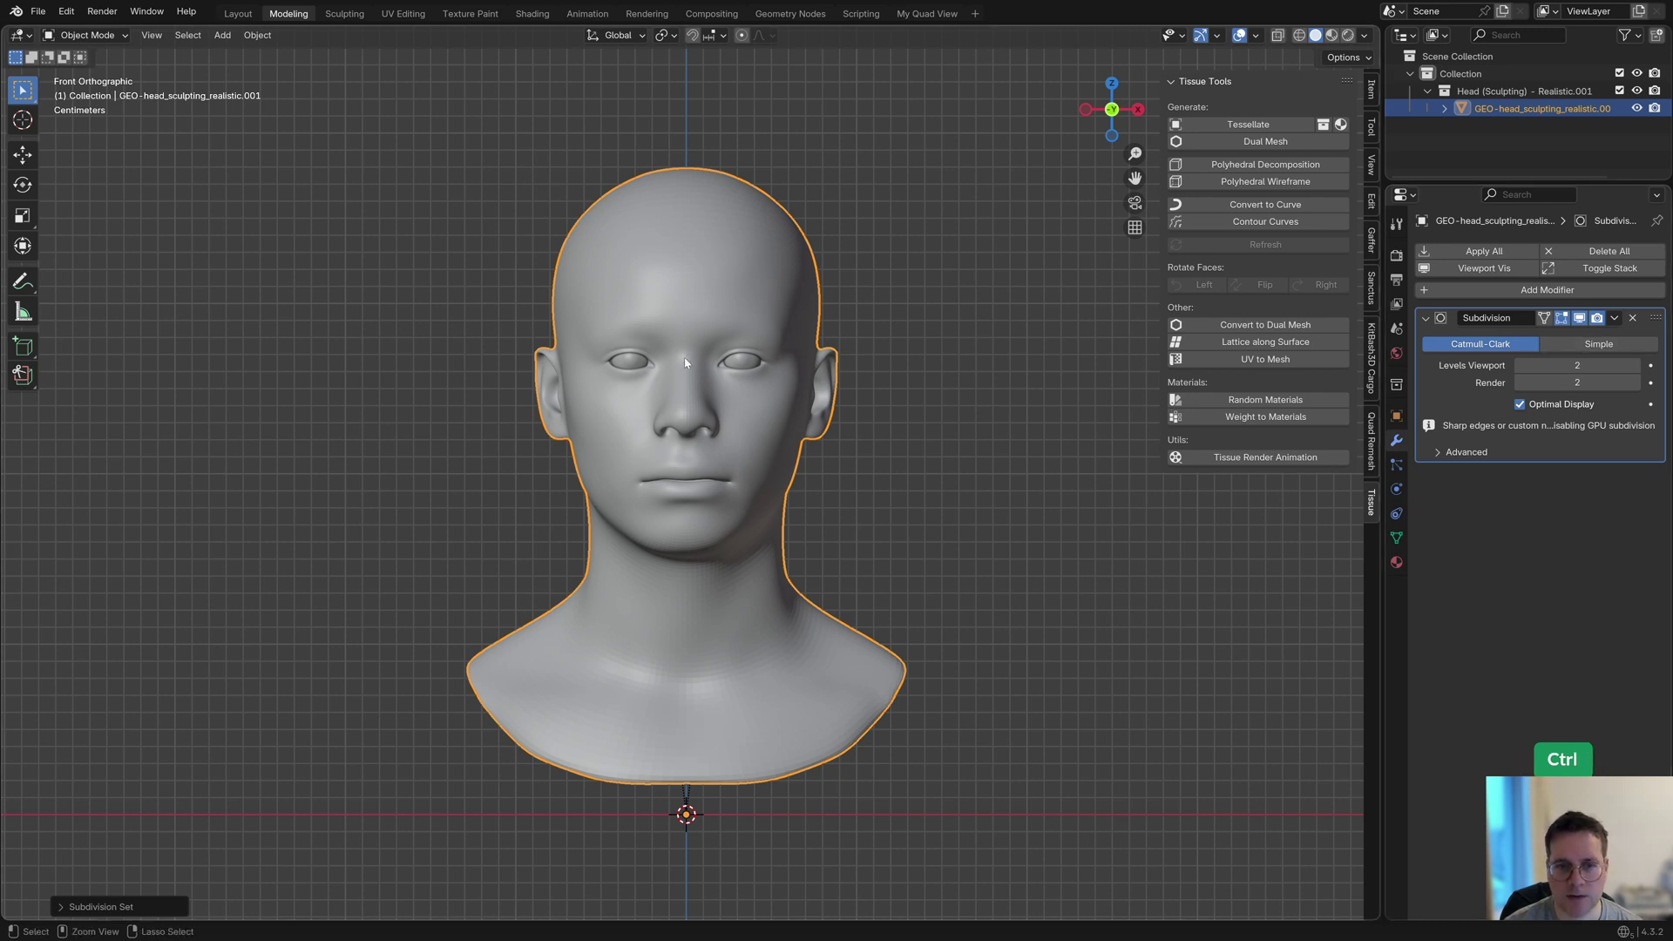
key(ctrl+a)
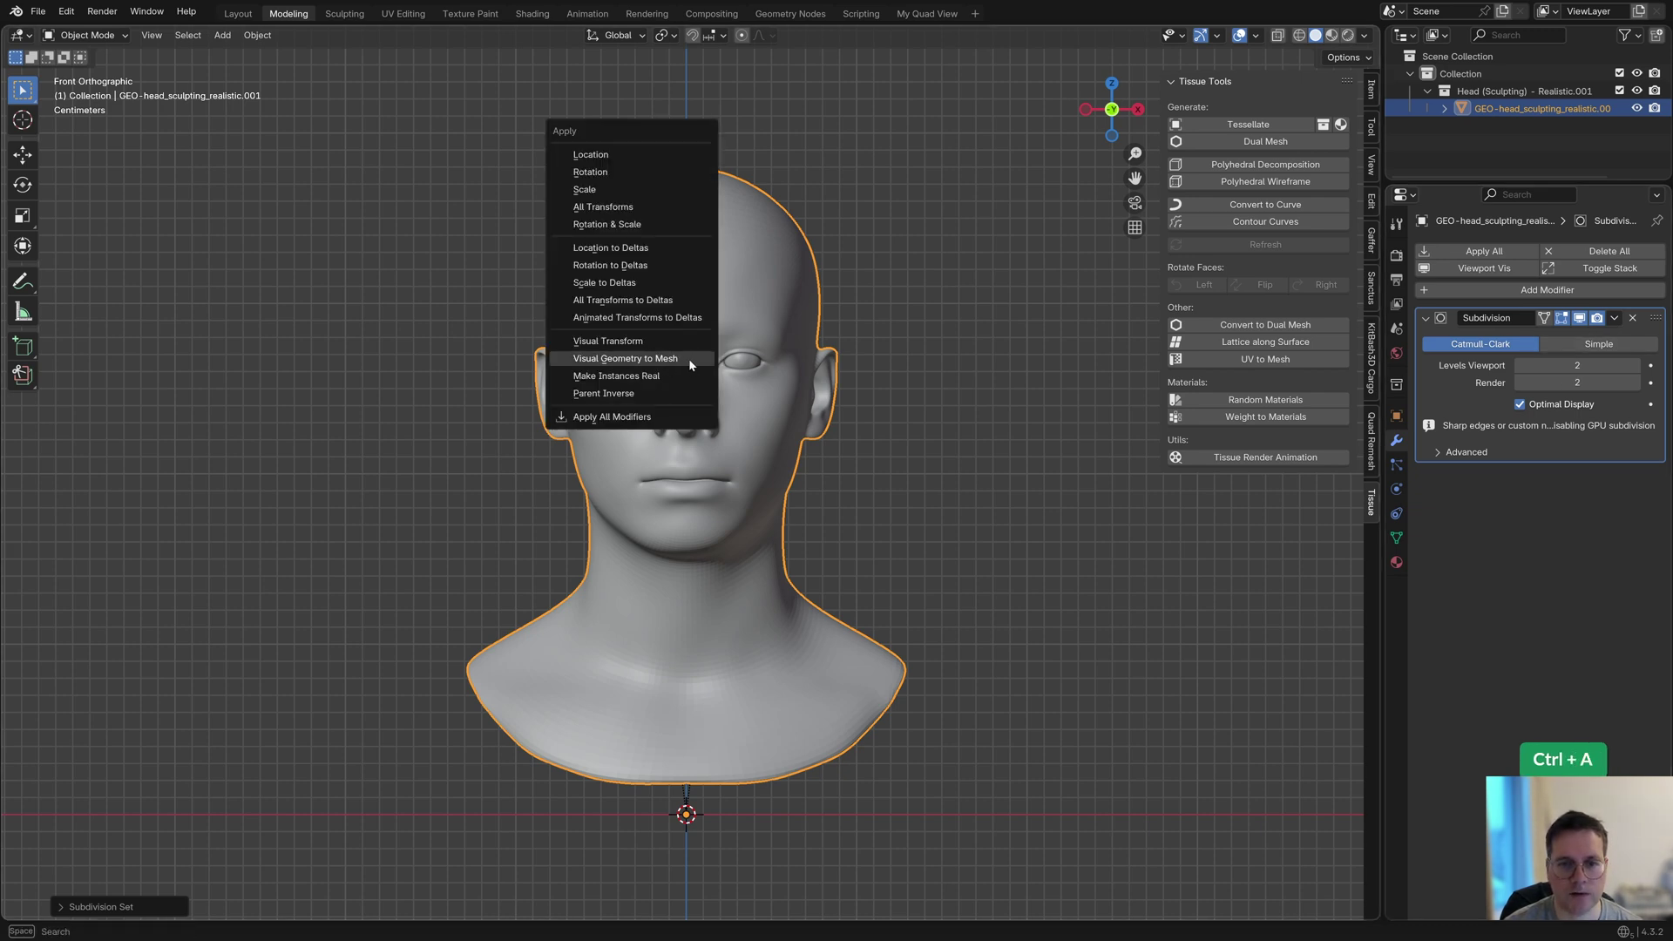
Step: Apply the subdivision with Visual Geometry to Mesh and check the denser mesh in Edit Mode
click(688, 358)
key(Tab)
key(2)
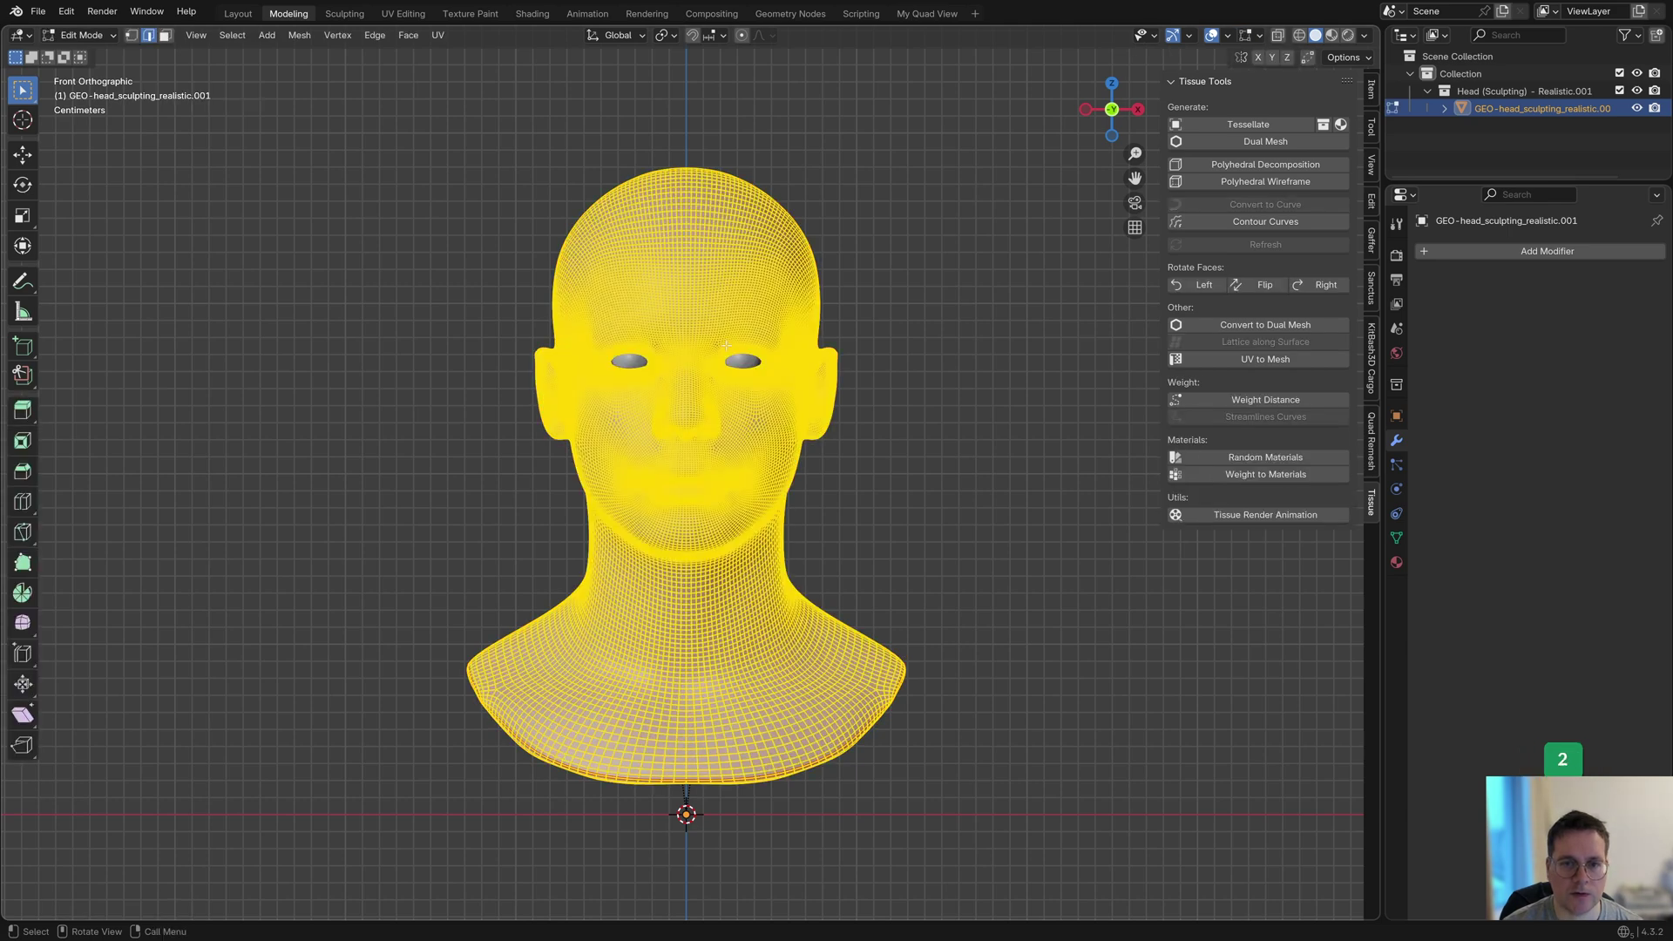
key(alt+a)
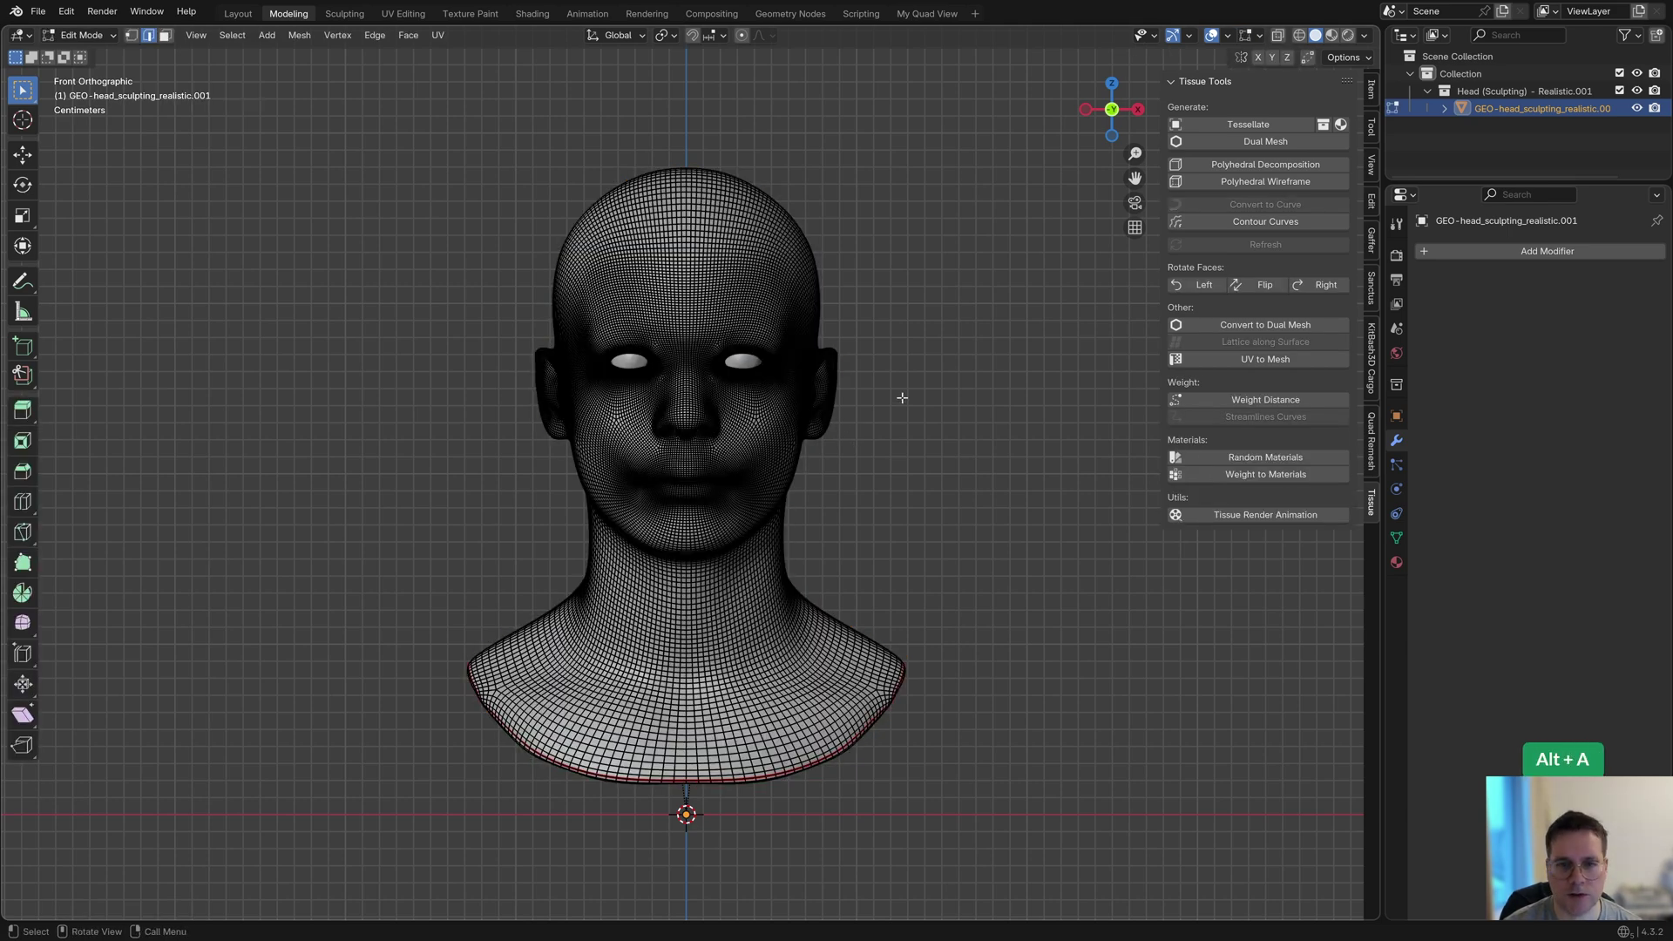
key(Tab)
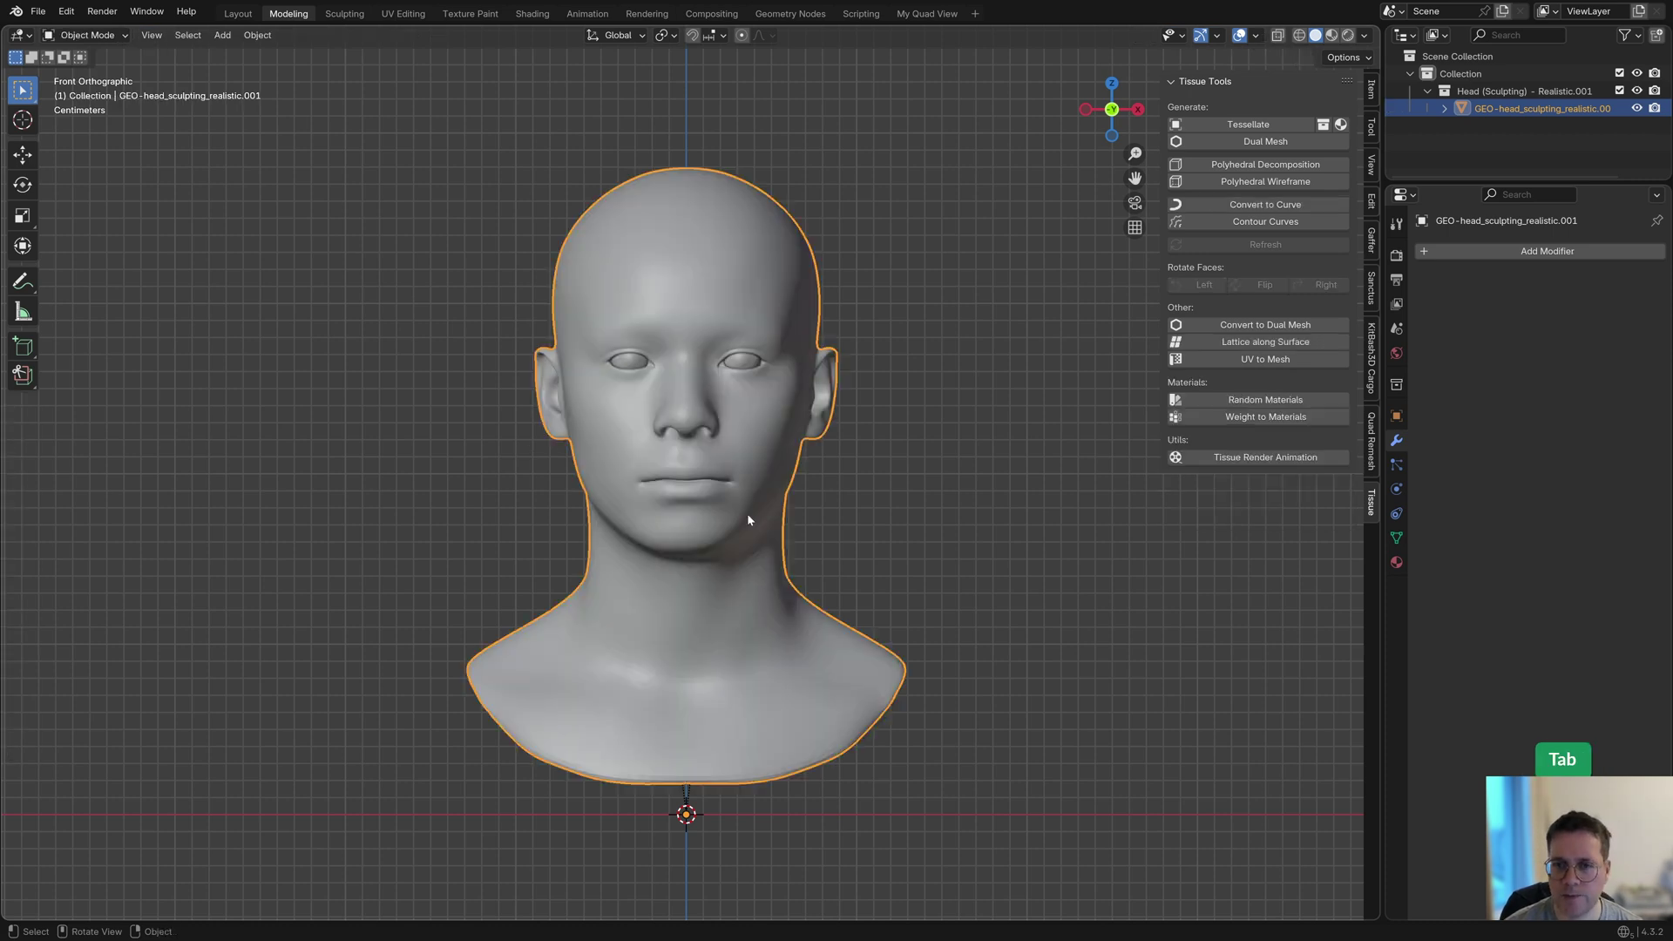
Step: Apply the head's 0.9 scale so it reads 1.000
click(1370, 93)
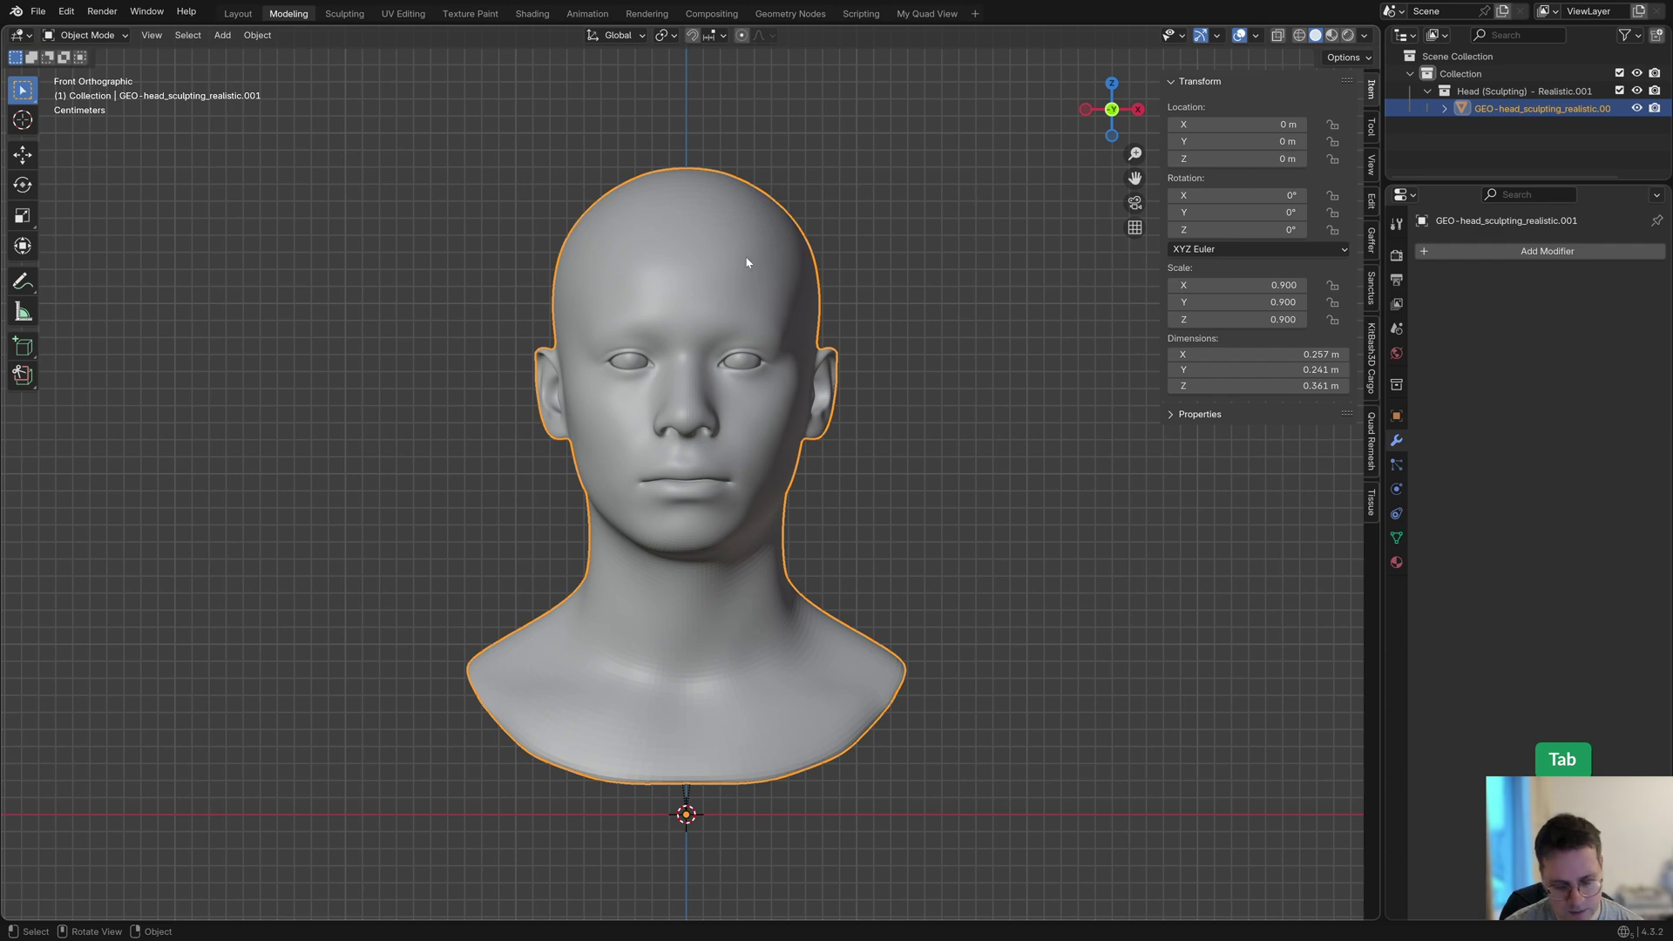
key(ctrl+a)
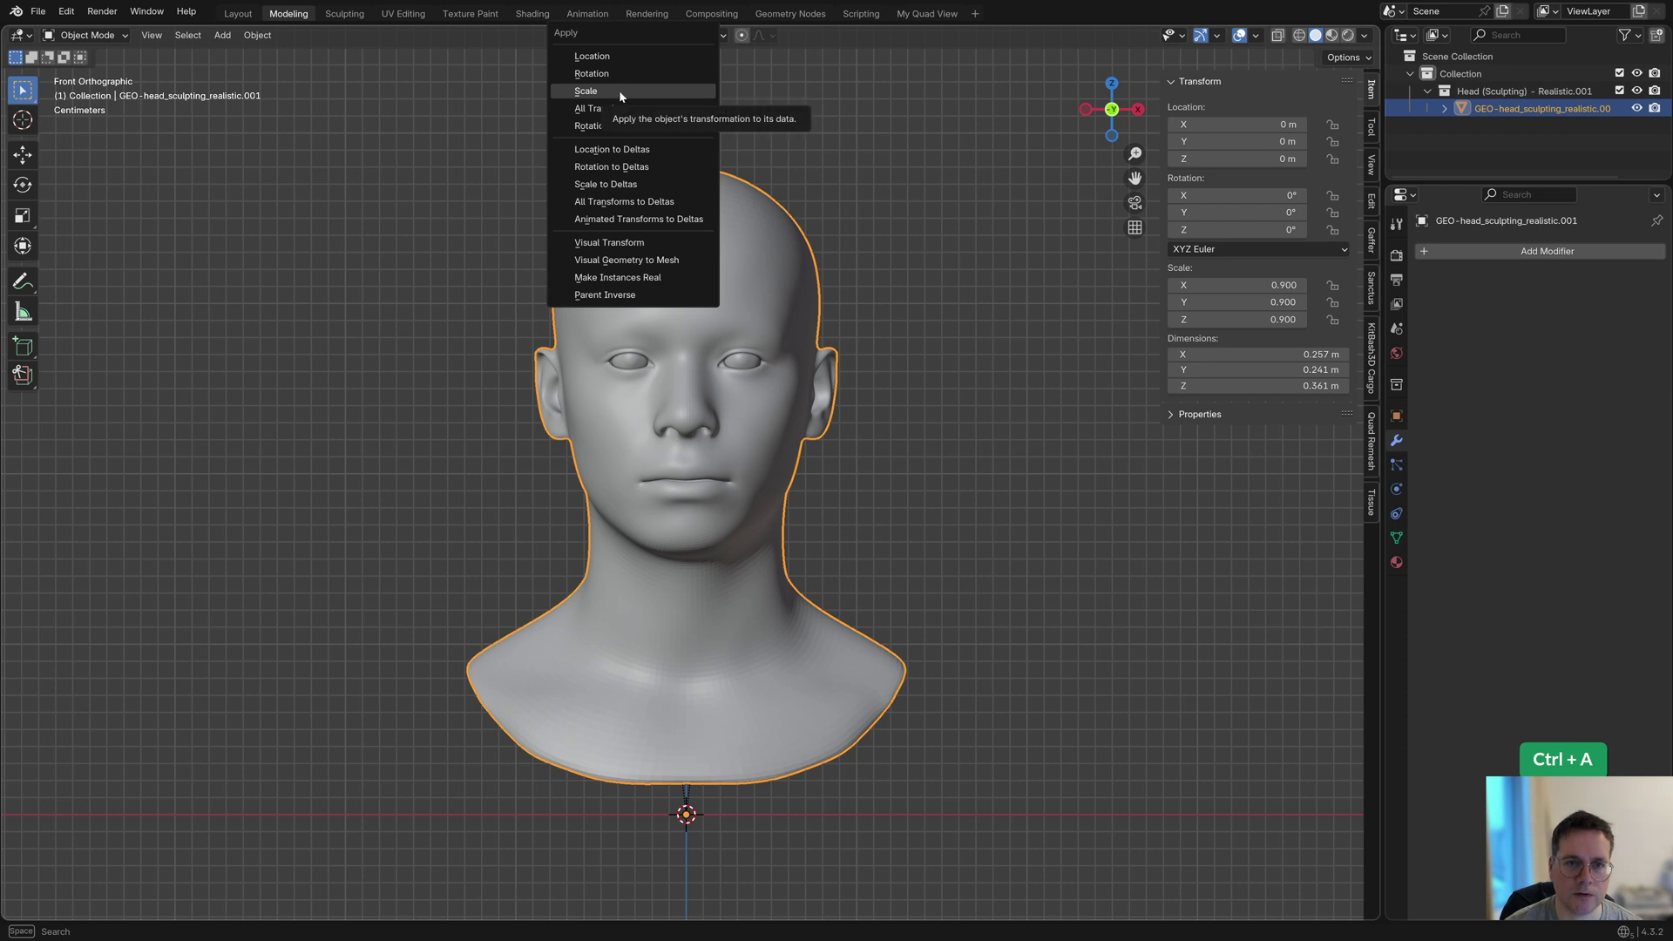
click(651, 91)
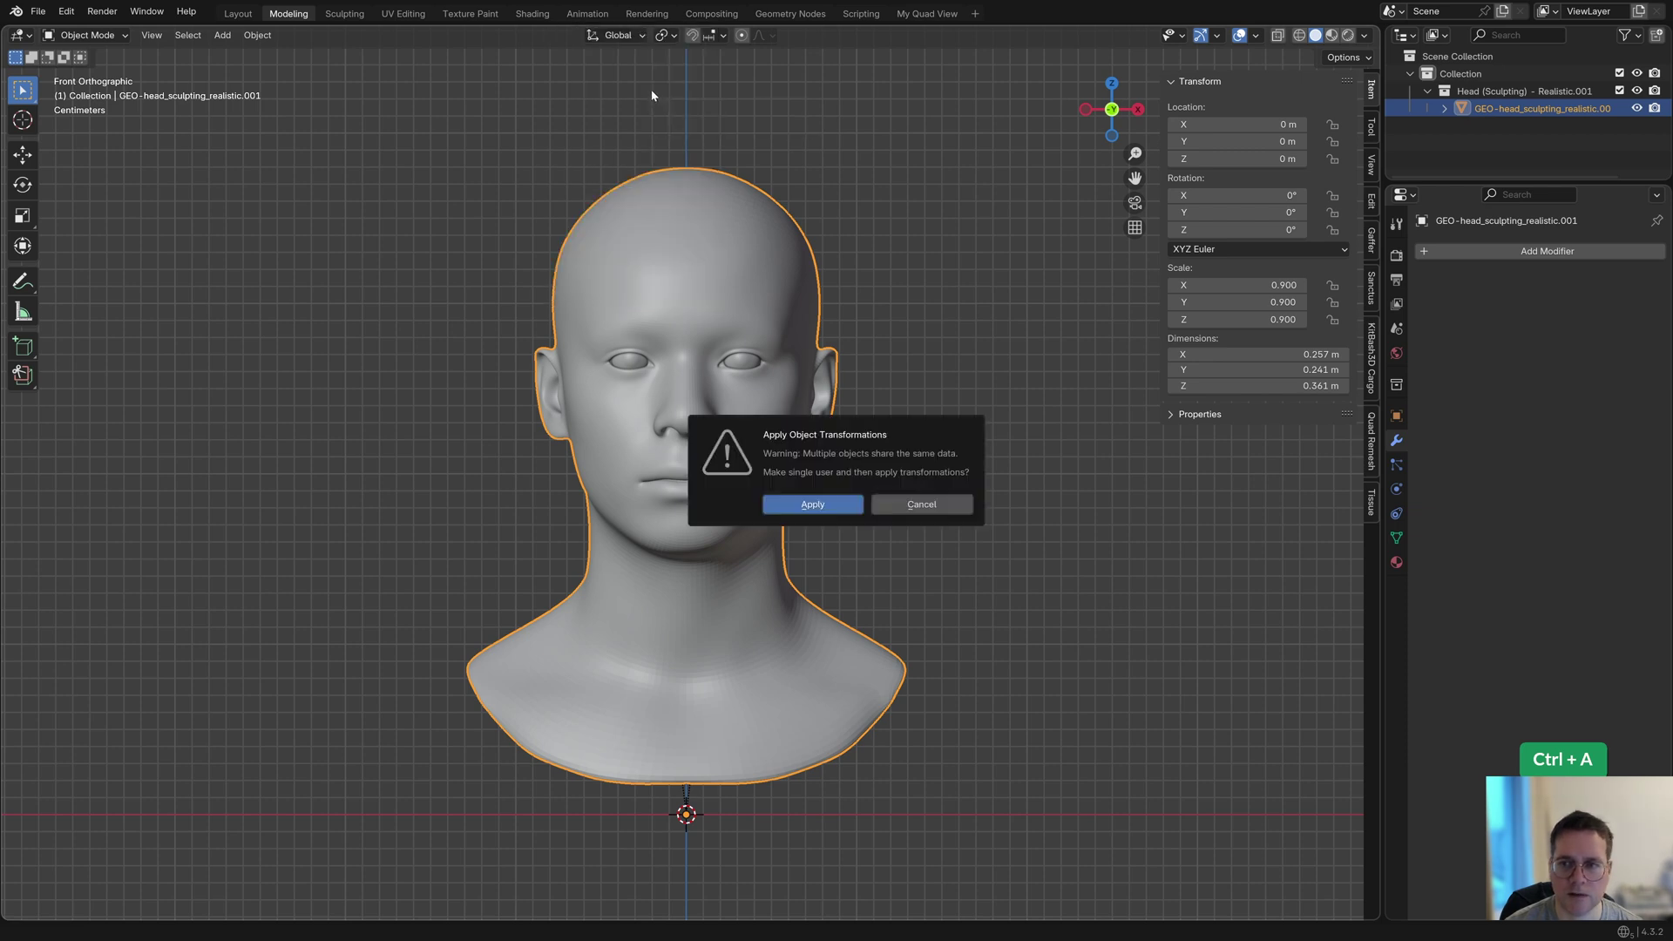
click(845, 511)
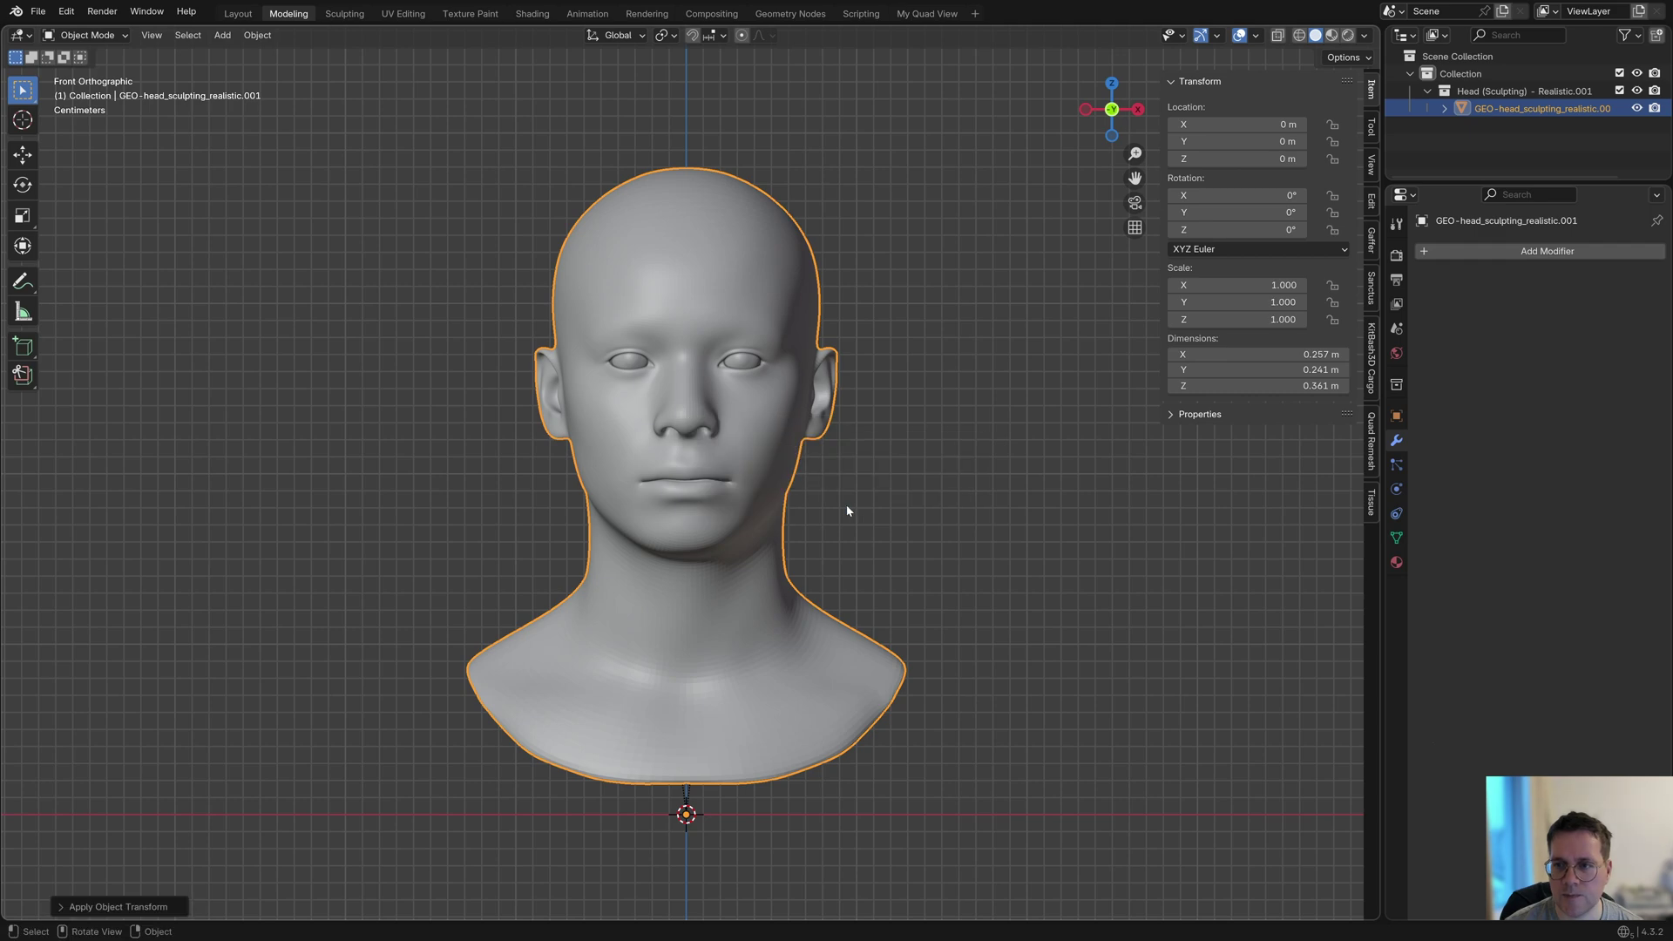
Step: Shade the head smooth and set the viewport lighting to MatCap
scroll(702, 250, up, 1)
right_click(702, 235)
click(673, 237)
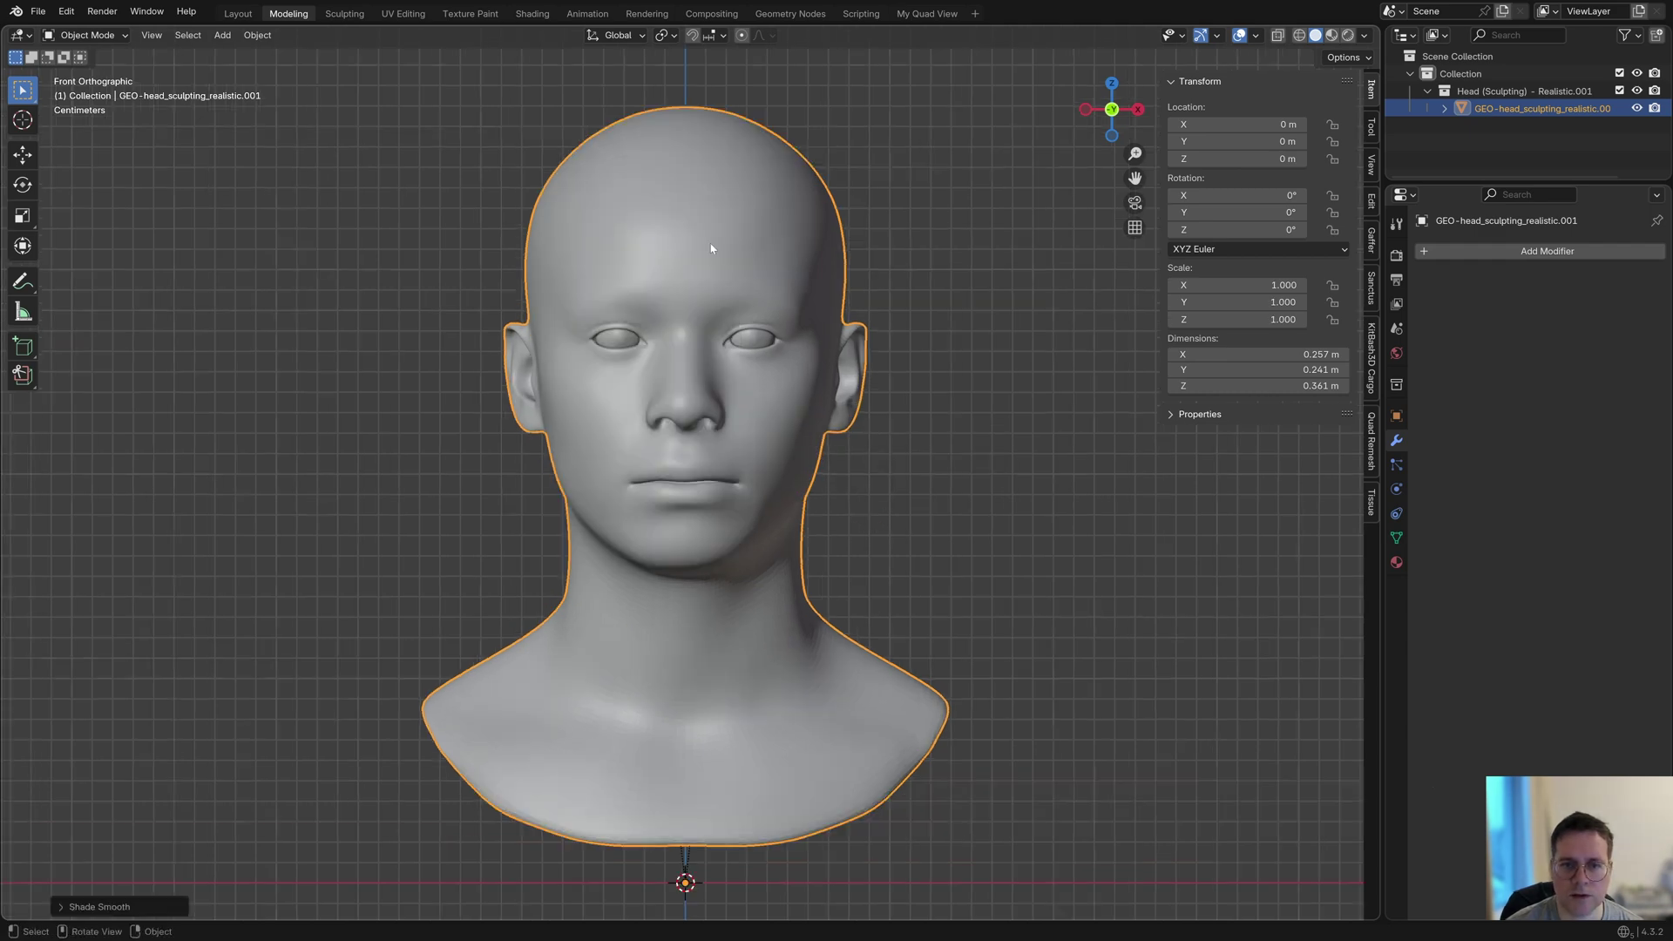
click(1364, 35)
click(1349, 118)
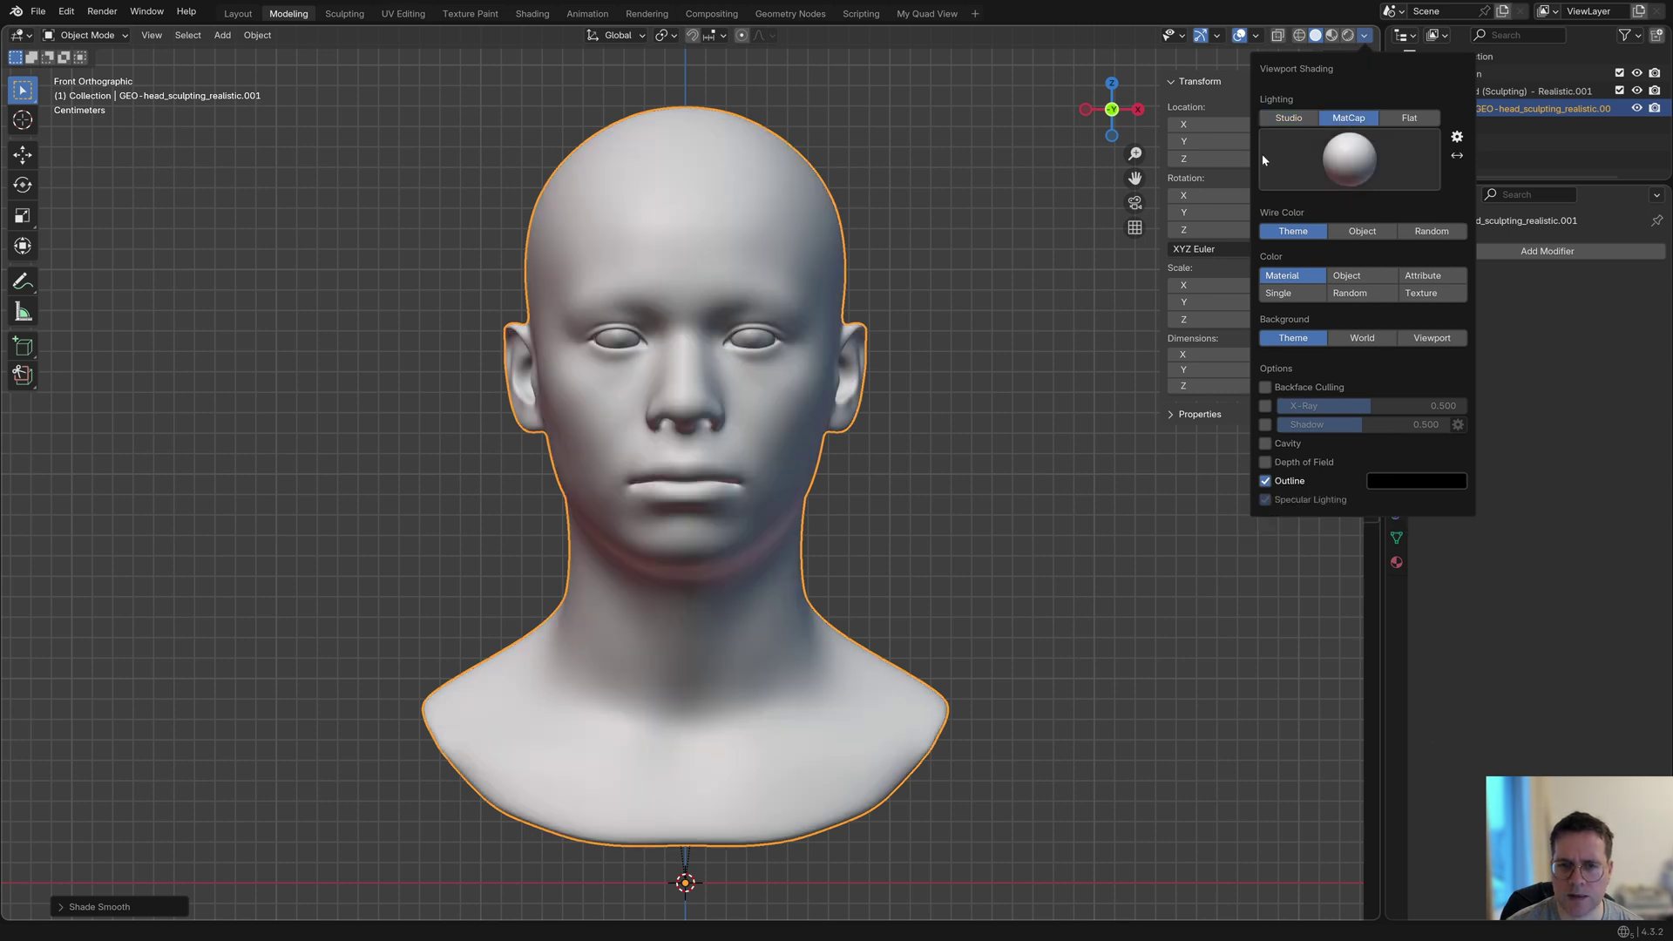
Step: Switch the head to Weight Paint mode and paint a forehead spot, creating the vertex group Group
click(111, 37)
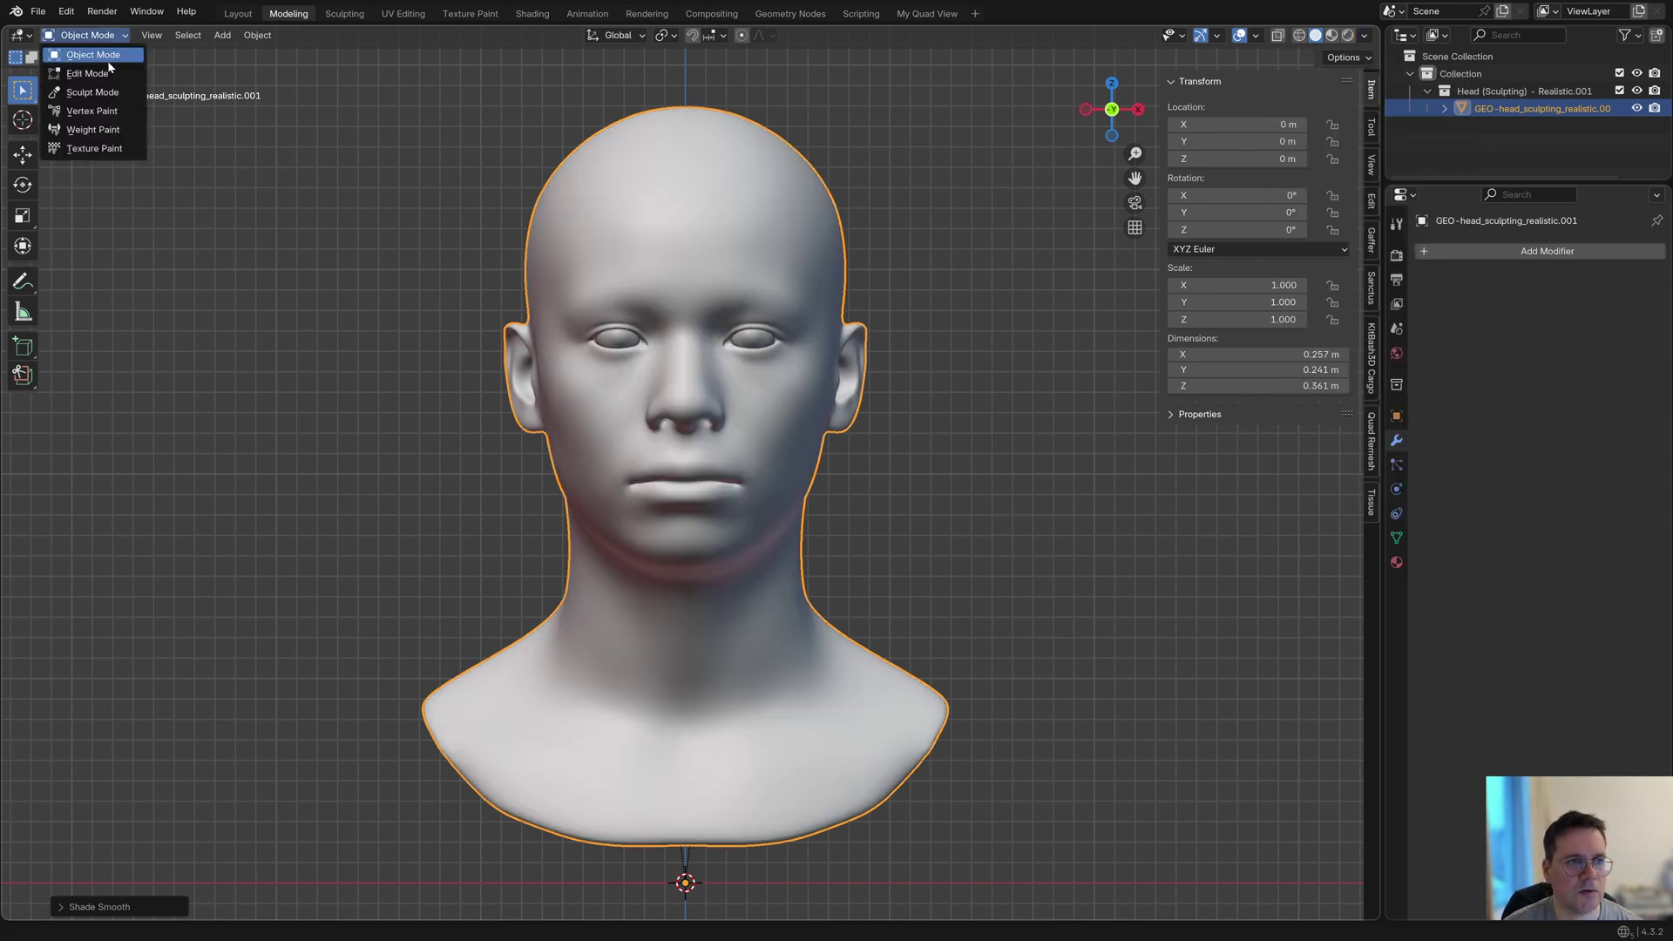
click(93, 130)
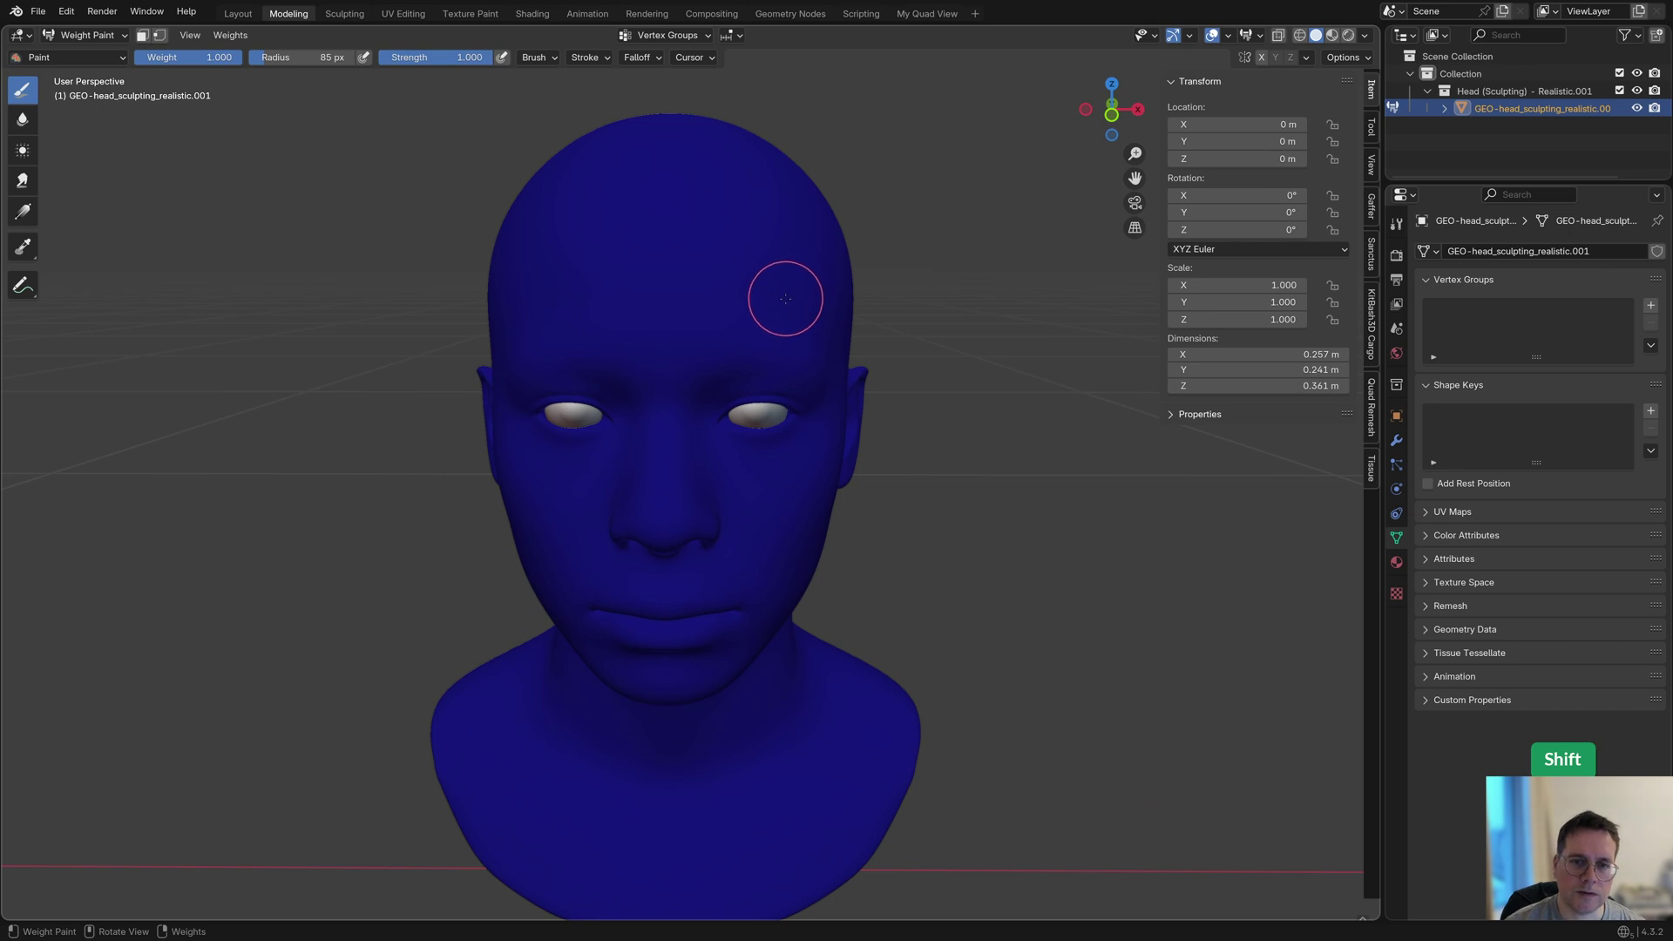
drag(784, 293, 779, 298)
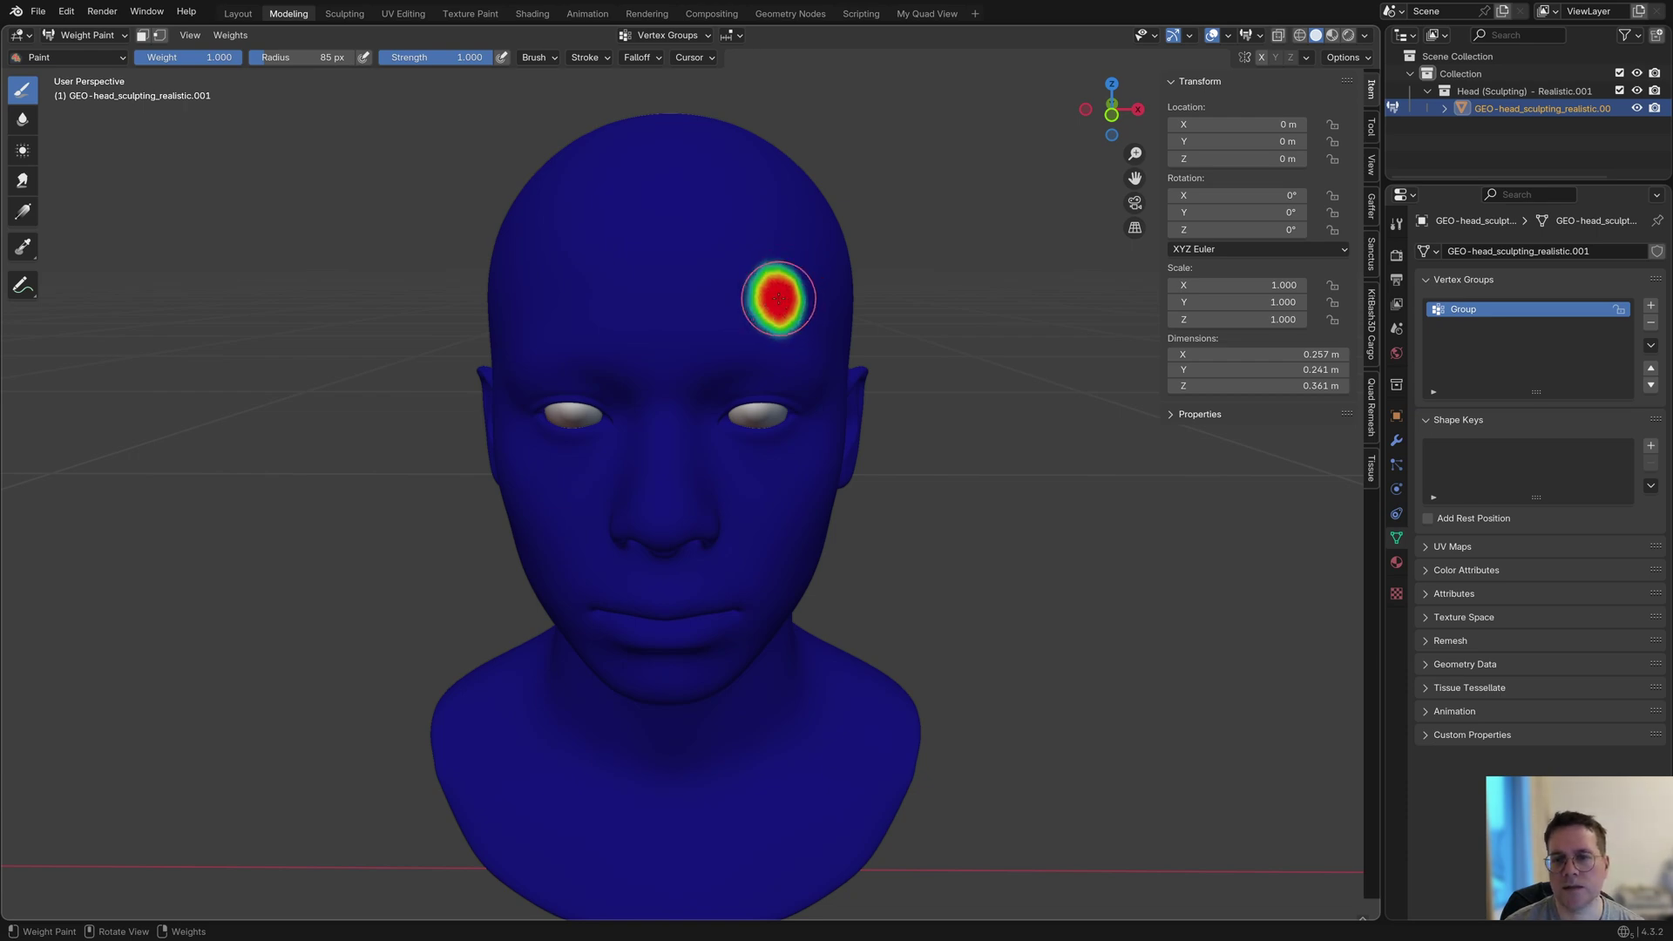
scroll(776, 290, up, 5)
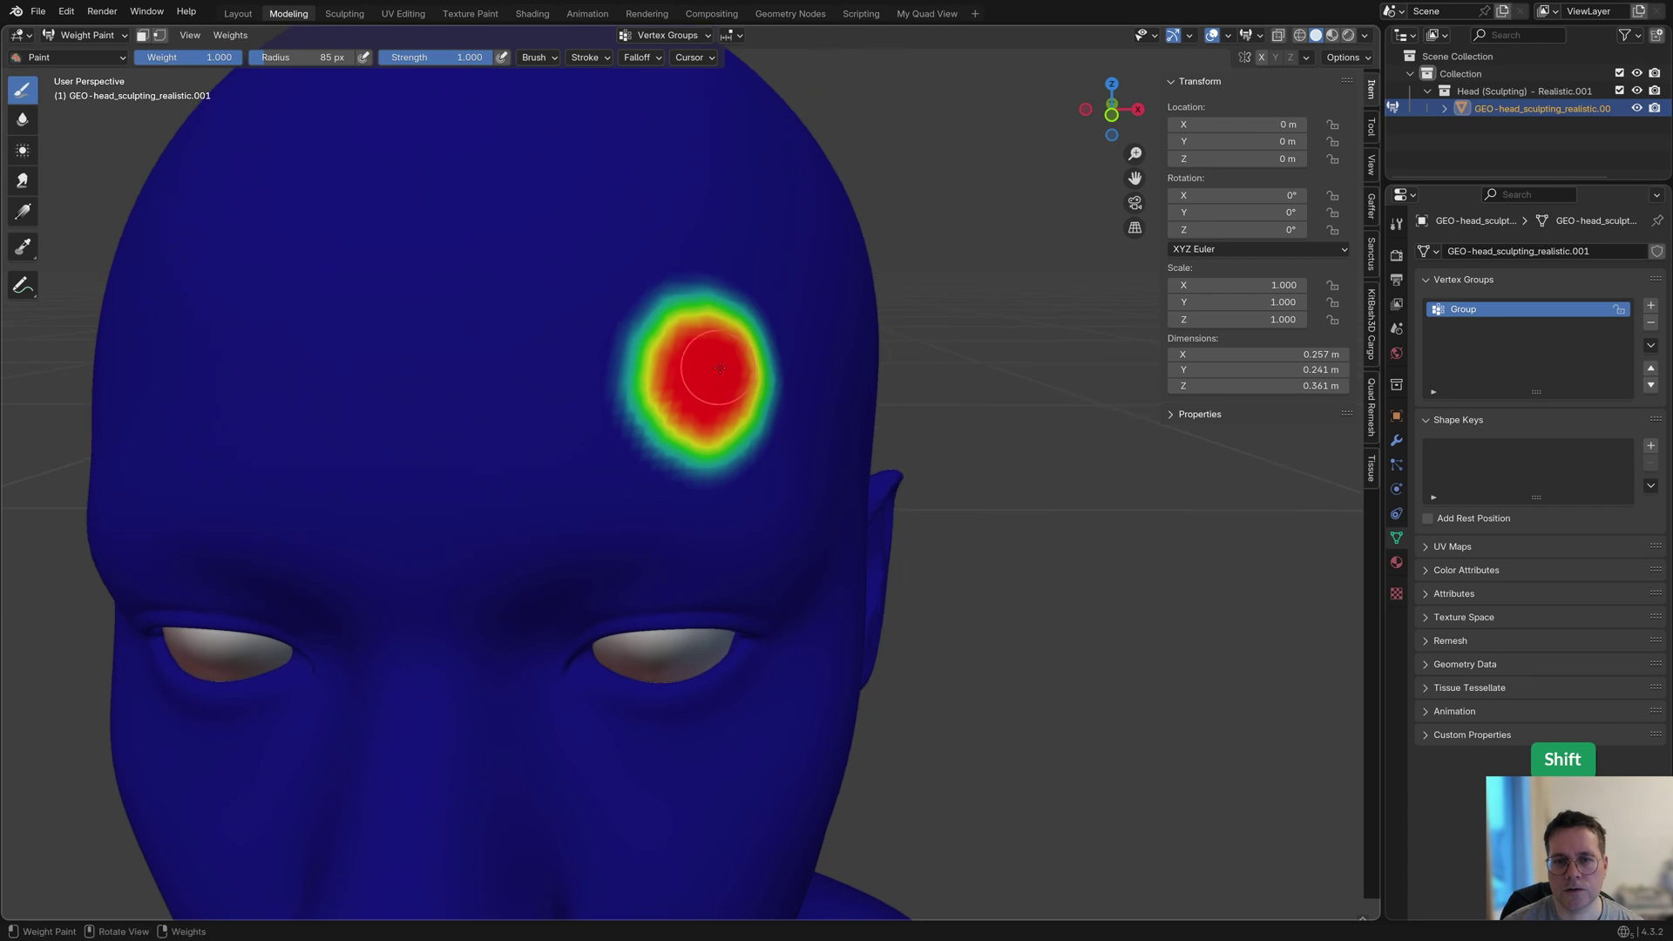
Step: Select Group's vertices in Edit Mode to check it, undo the test, and repaint around the forehead
key(Tab)
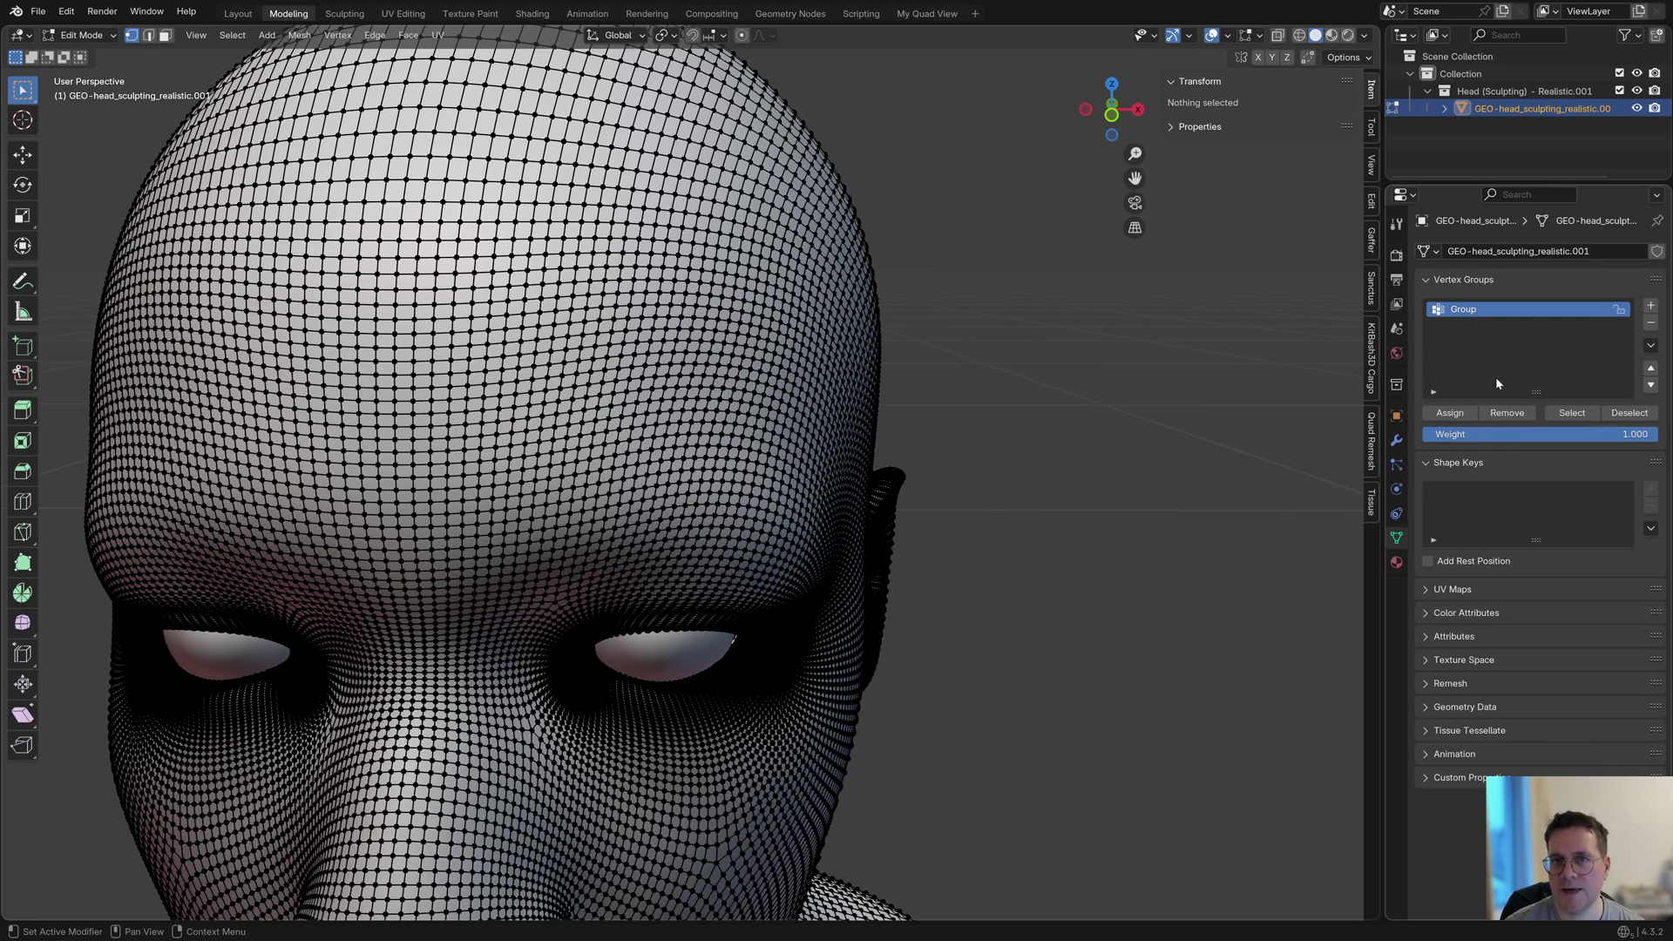
click(1571, 413)
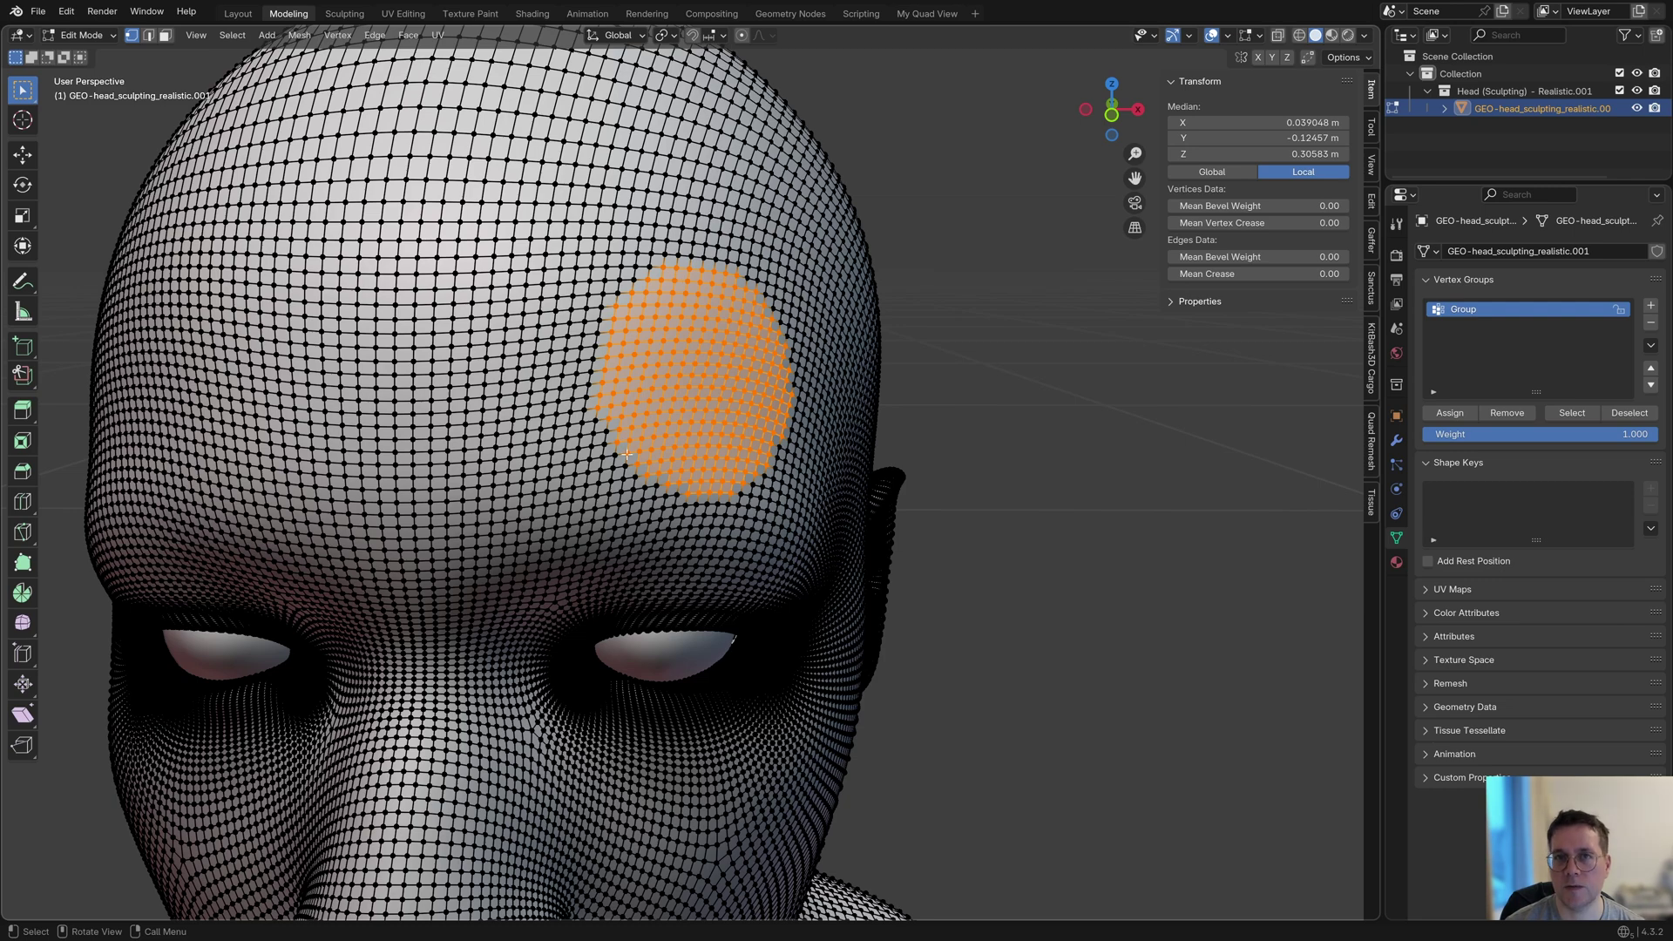
key(Tab)
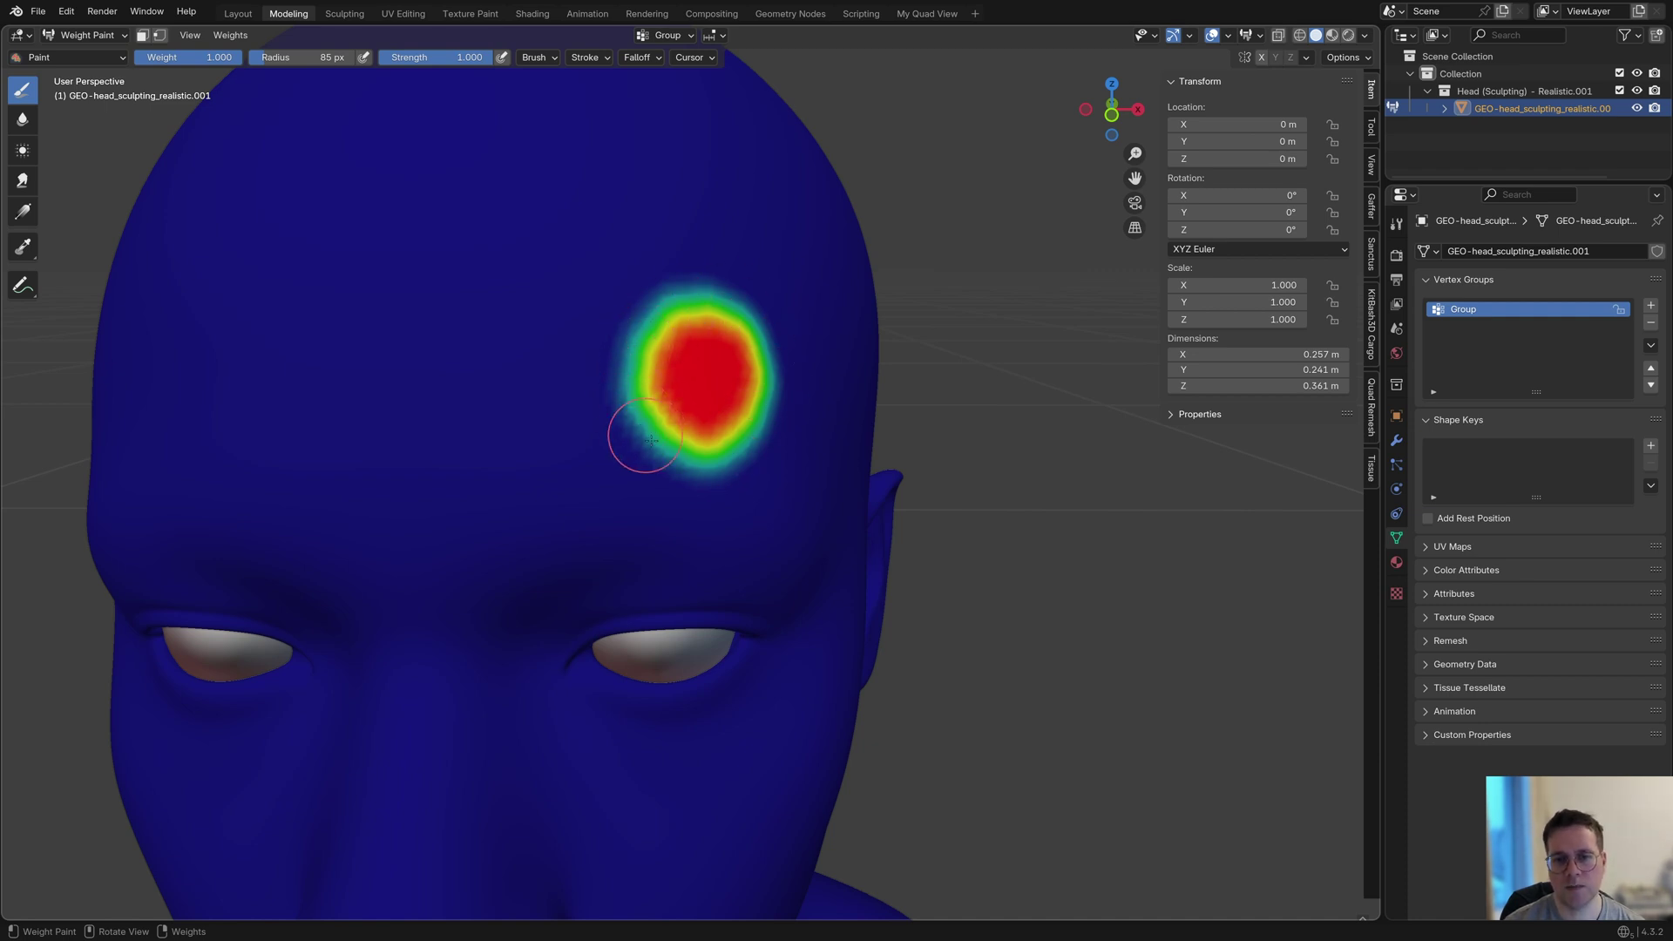
key(ctrl+z)
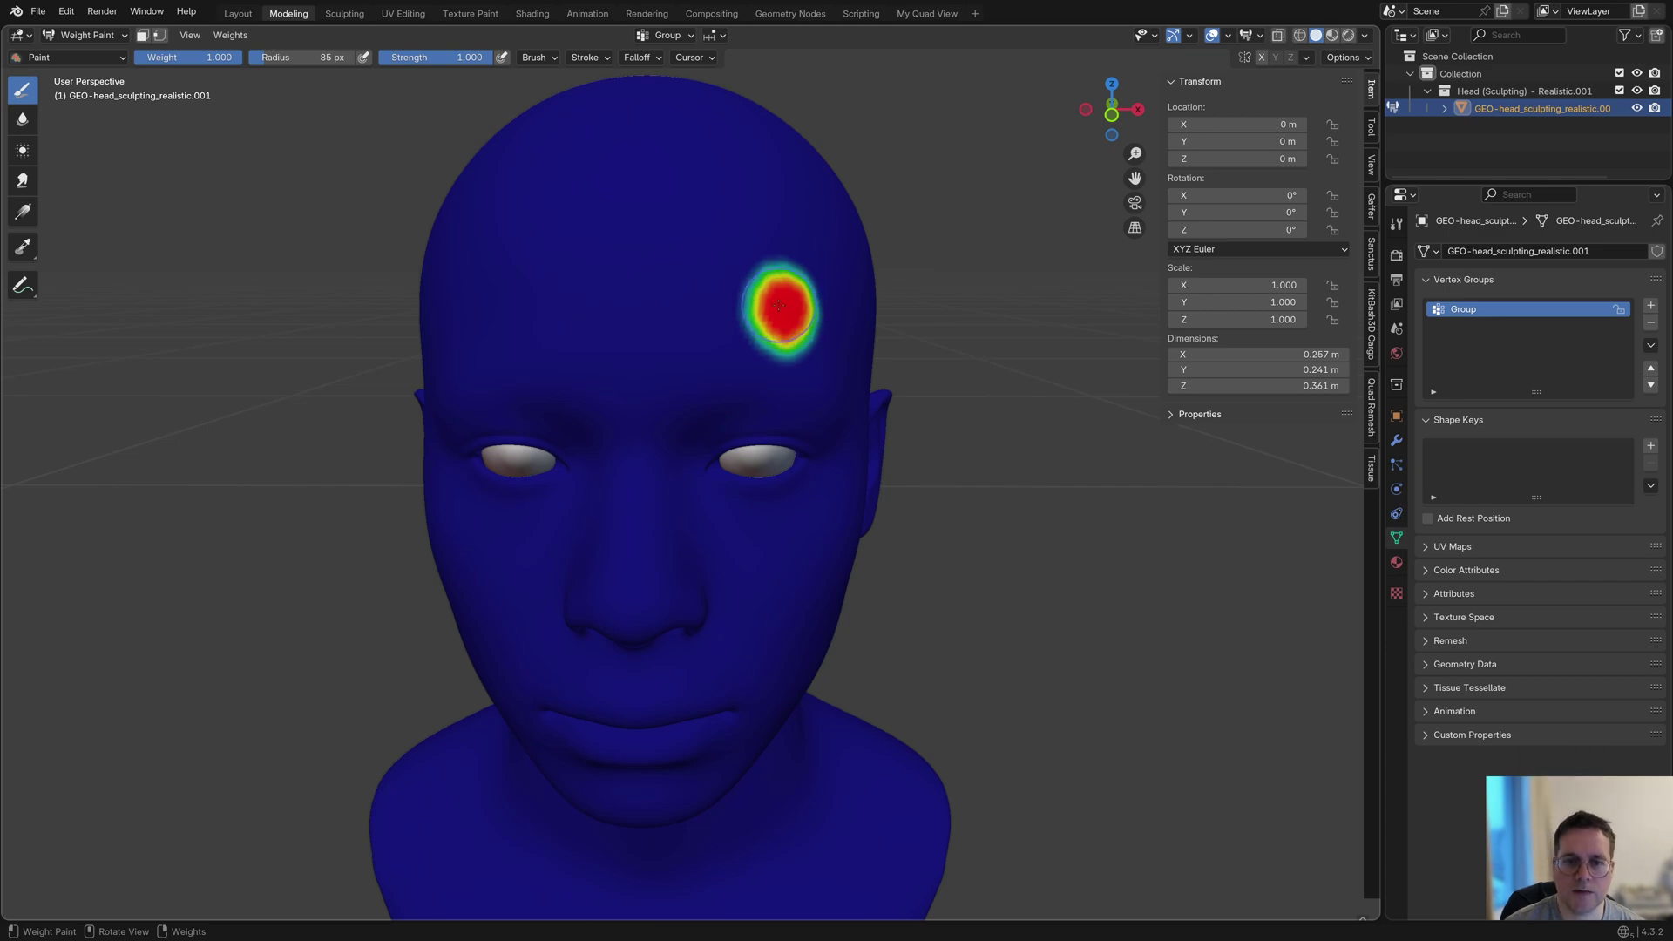
mouse_move(779, 271)
mouse_down()
mouse_move(794, 281)
mouse_move(743, 311)
mouse_move(786, 331)
mouse_move(796, 317)
mouse_move(766, 306)
mouse_move(801, 302)
mouse_move(773, 299)
mouse_move(770, 332)
mouse_move(808, 321)
mouse_up()
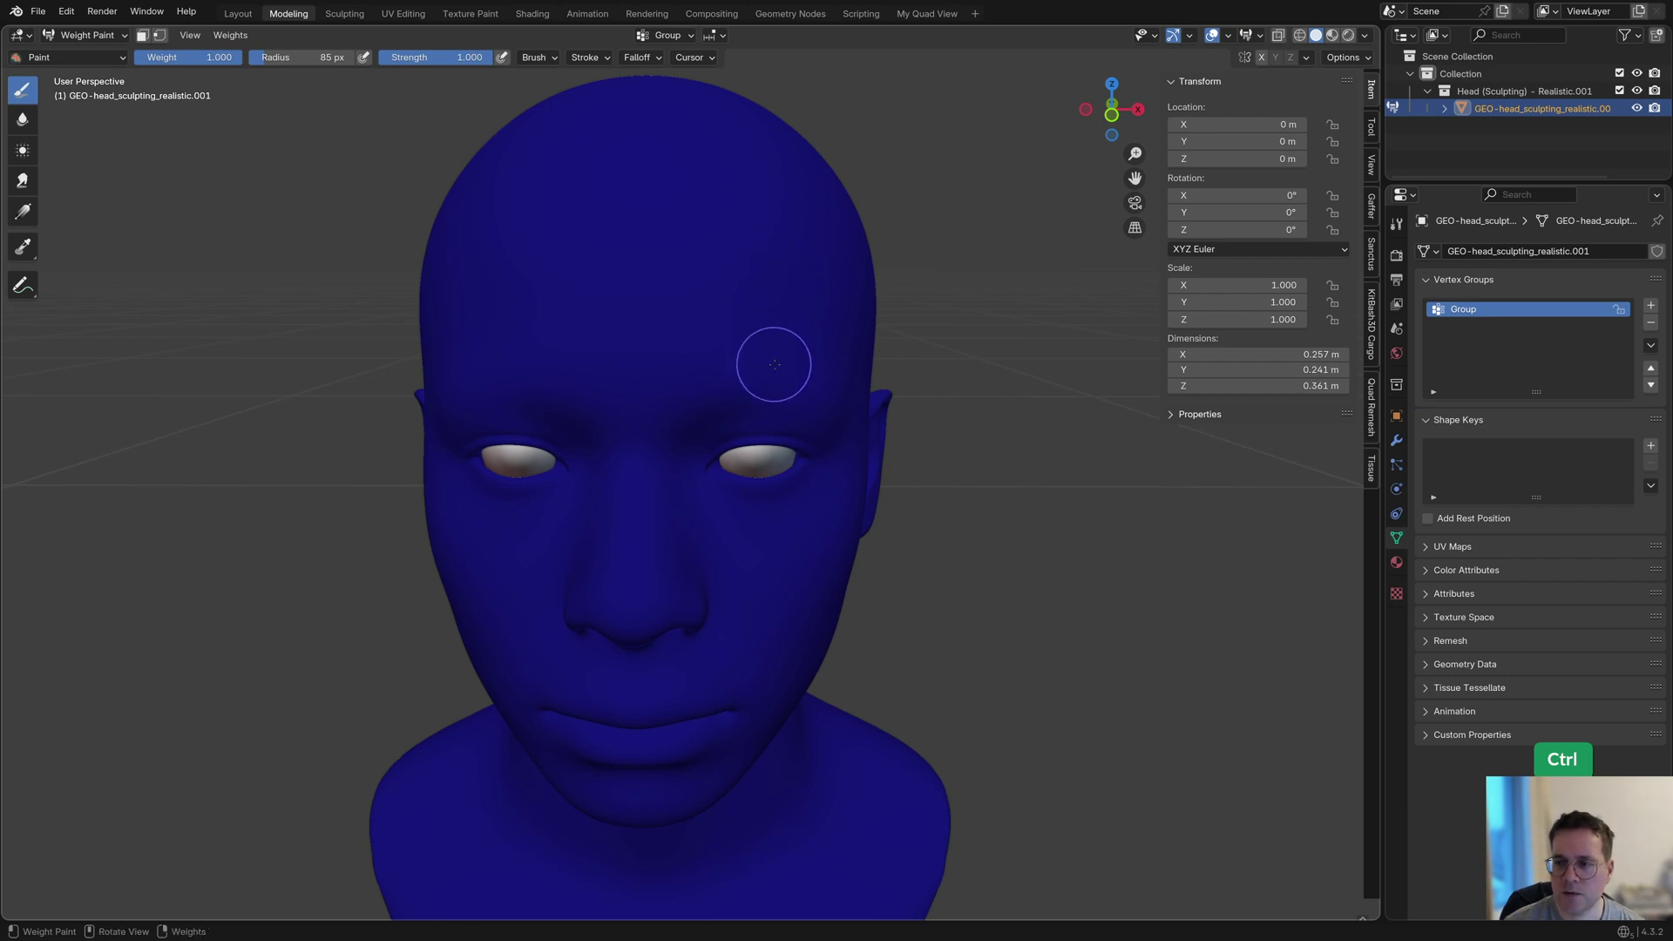
Step: Open the painting symmetry options and paint mirrored weight spots on the forehead
click(1398, 226)
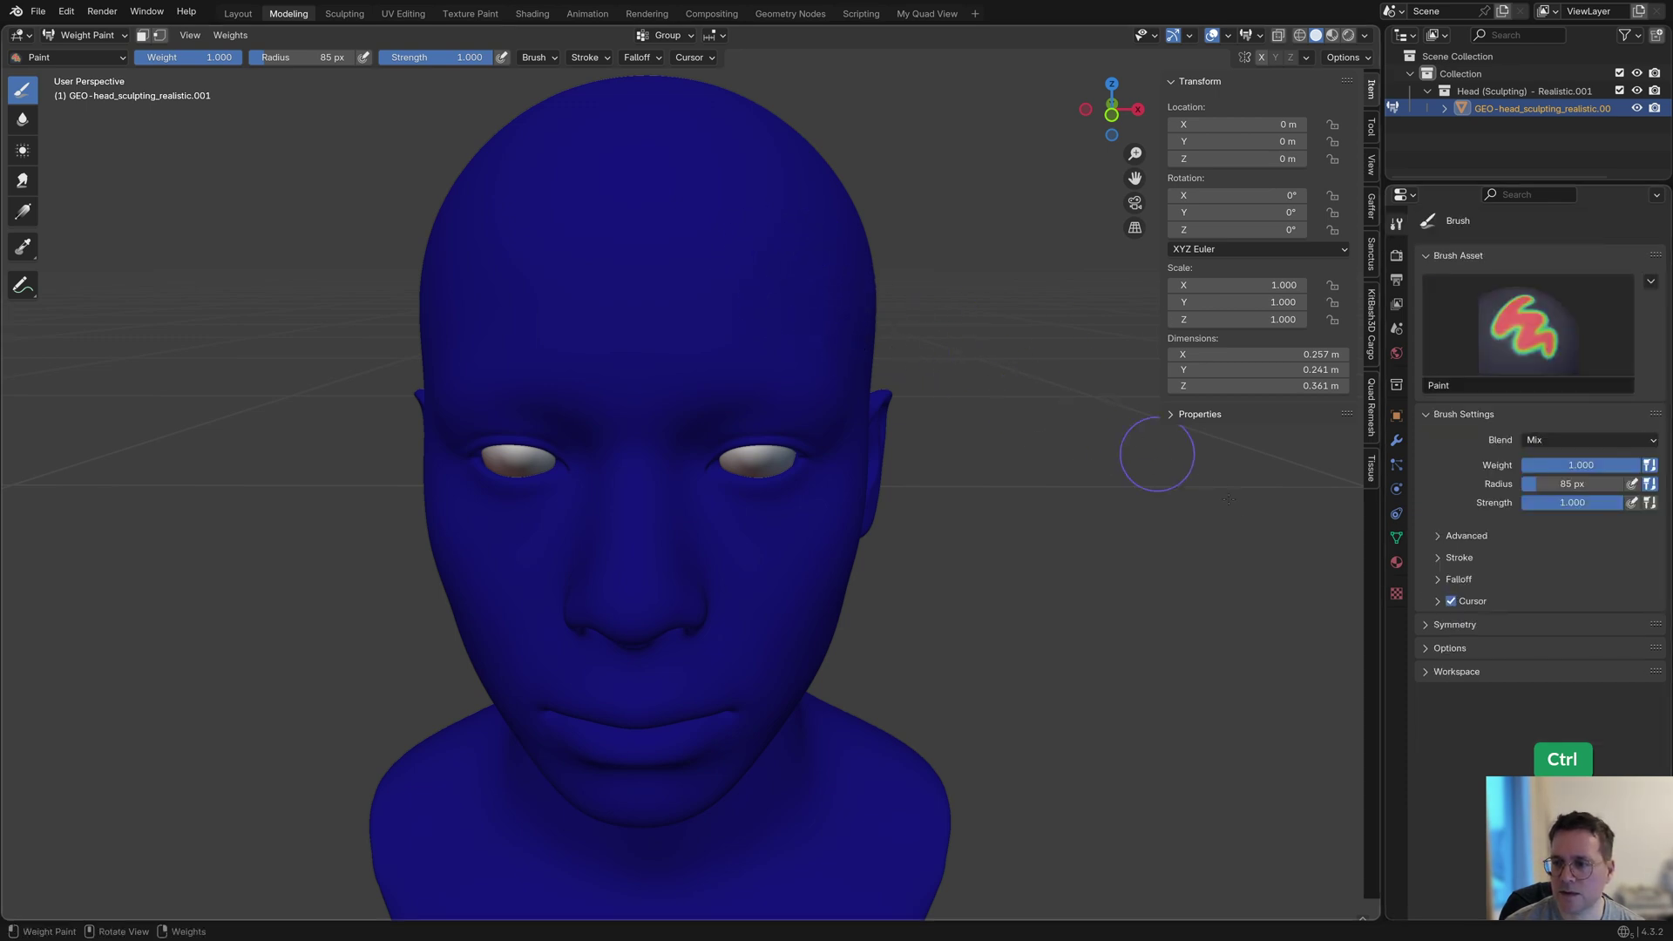
click(1439, 415)
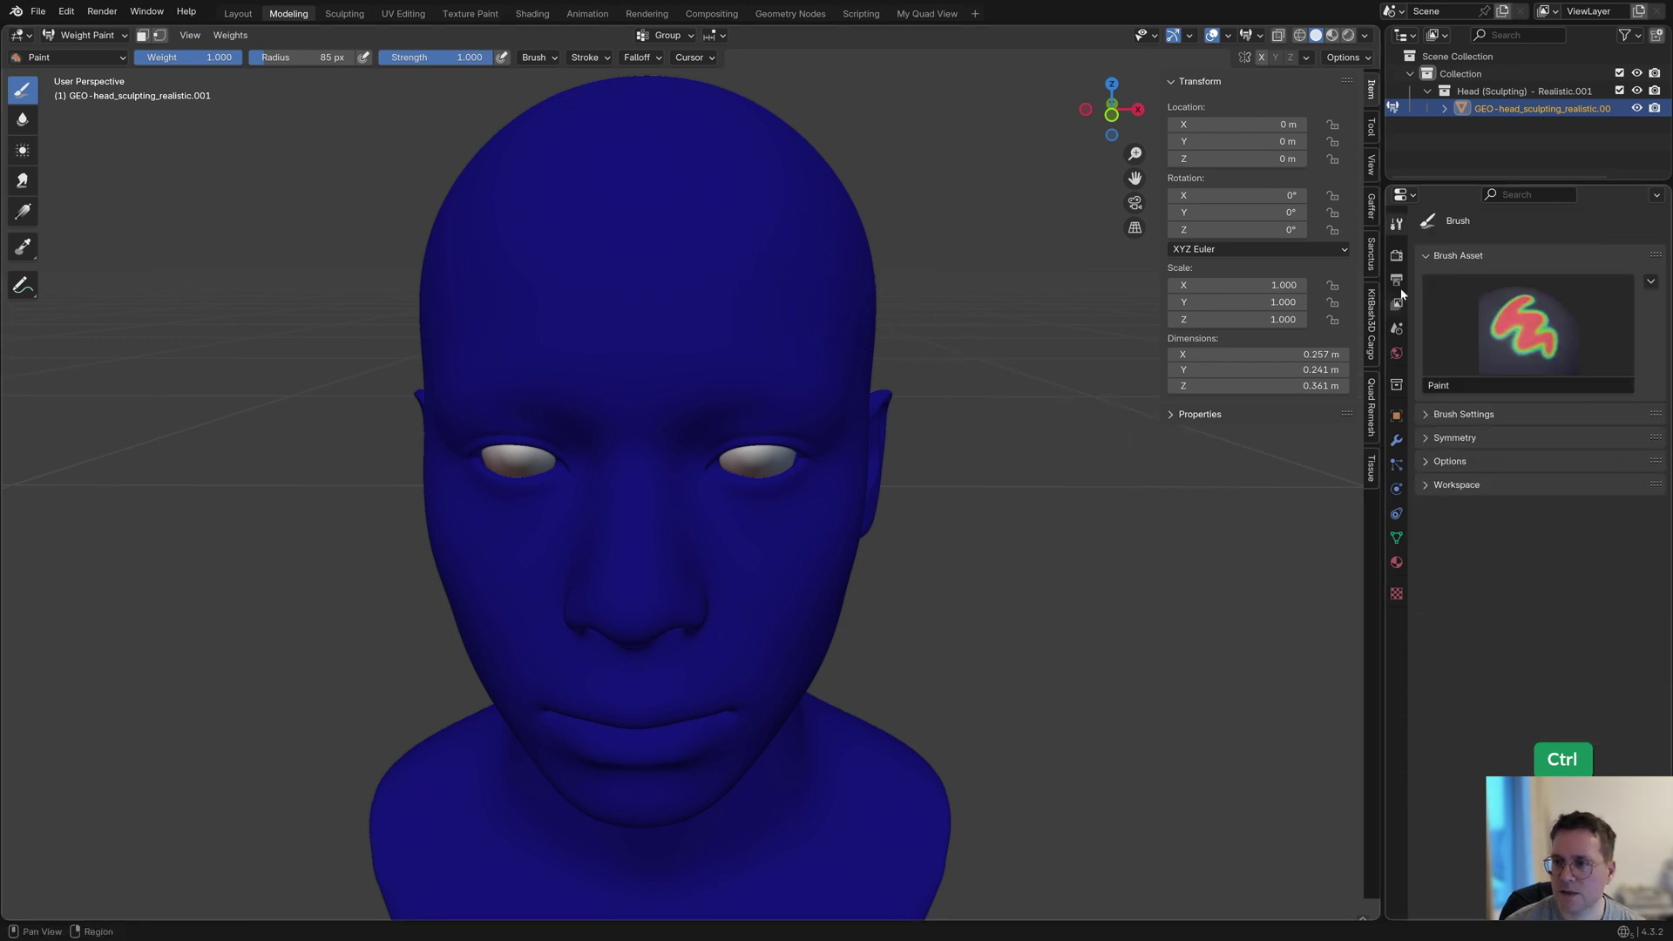
click(1427, 439)
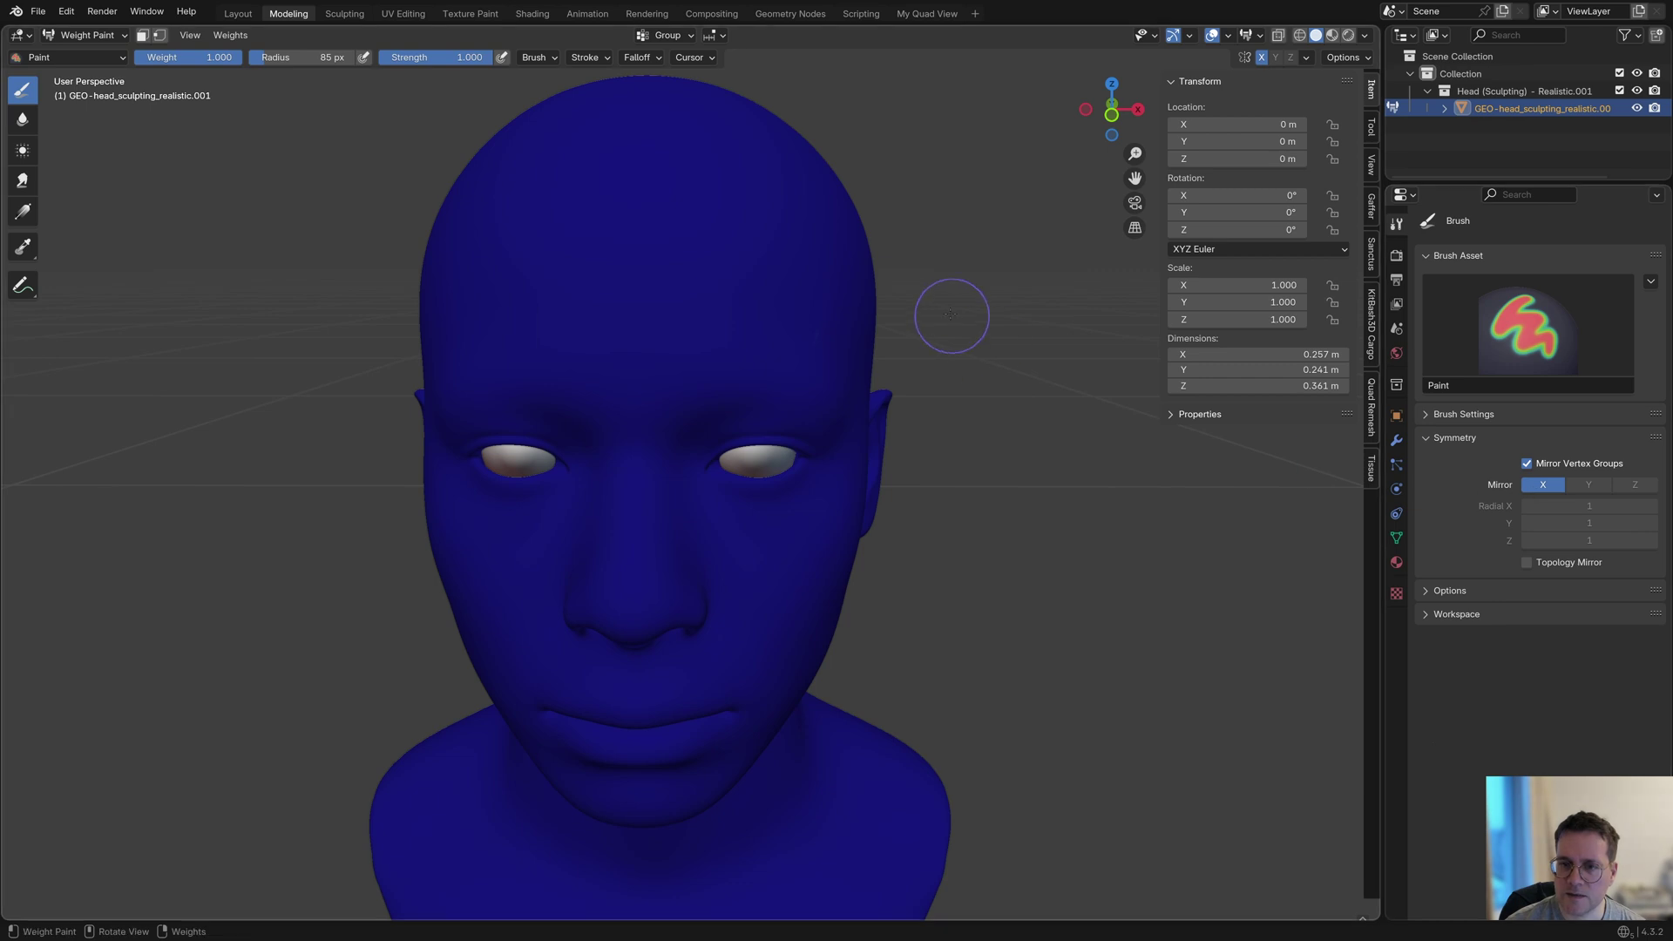
mouse_move(784, 320)
mouse_down()
mouse_move(801, 331)
mouse_move(766, 325)
mouse_move(784, 305)
mouse_move(770, 318)
mouse_up()
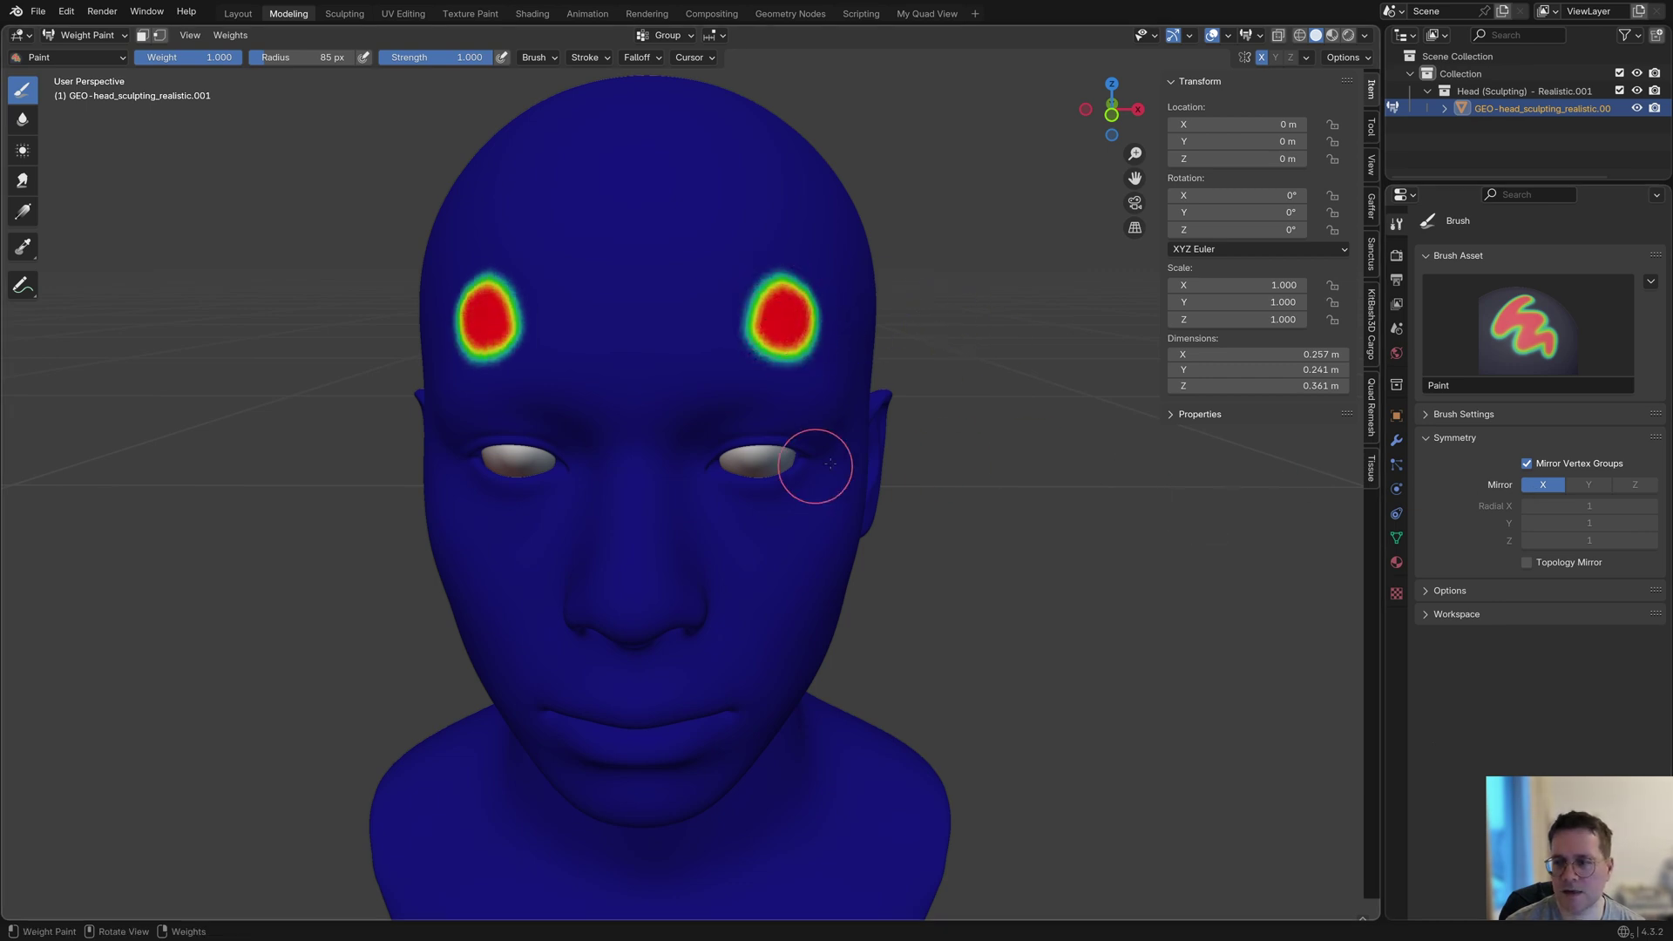
middle_drag(918, 436, 862, 462)
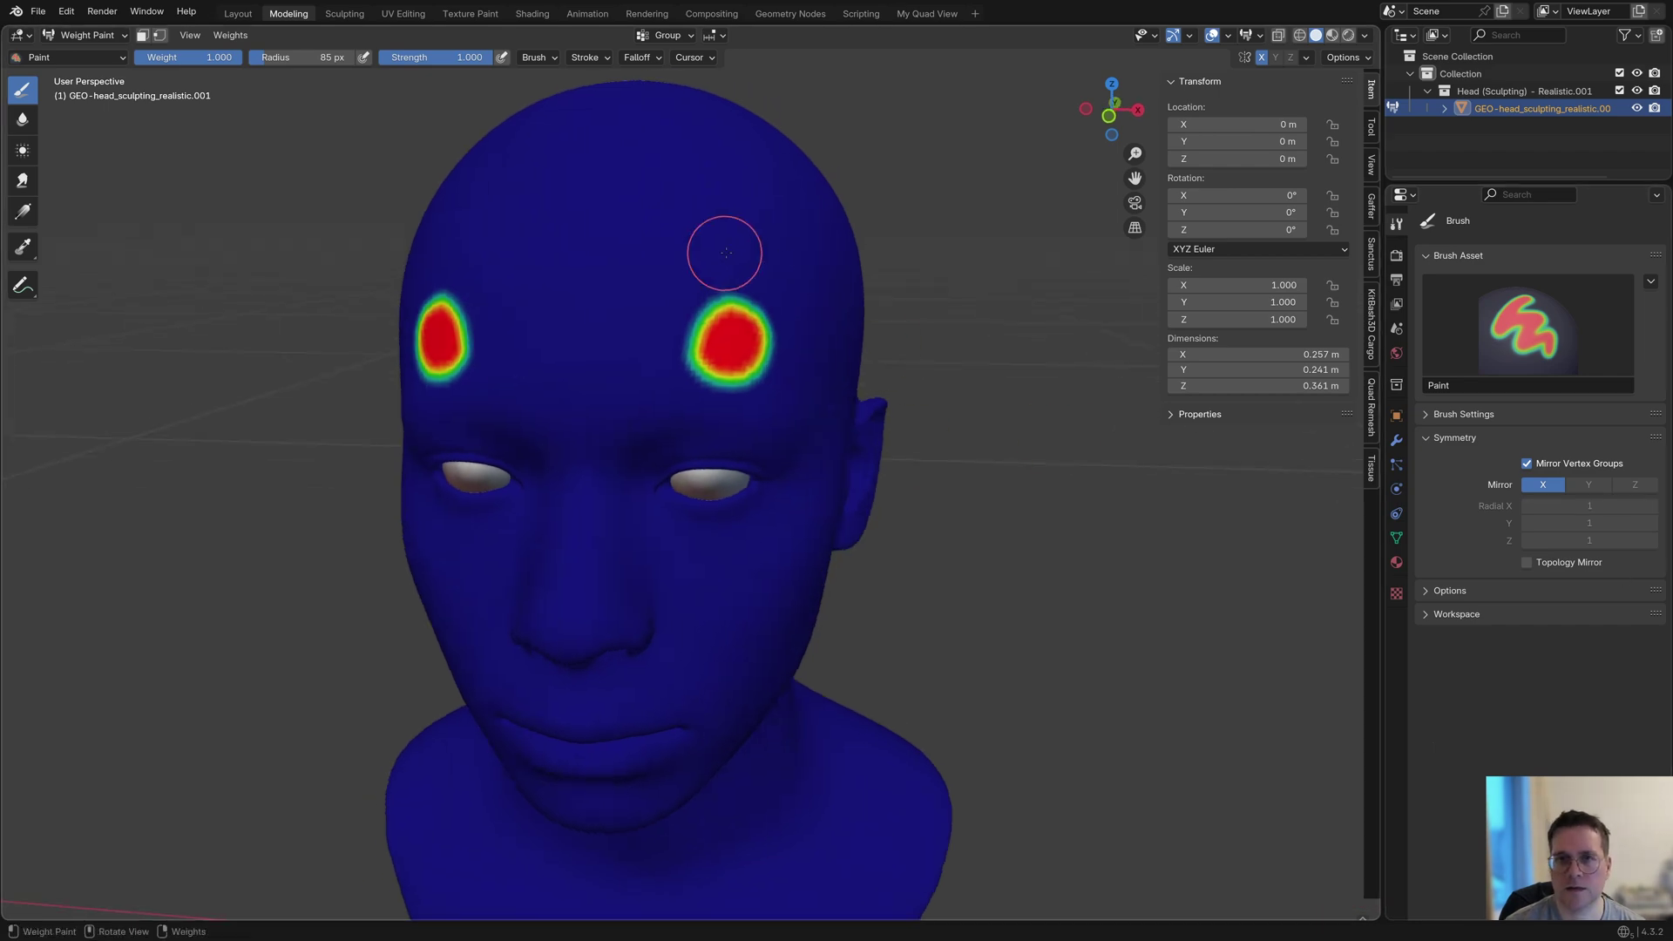
middle_drag(847, 363, 923, 366)
Step: Undo the stroke, toggle Mirror Vertex Groups off and on, and enlarge both red forehead spots
key(ctrl+z)
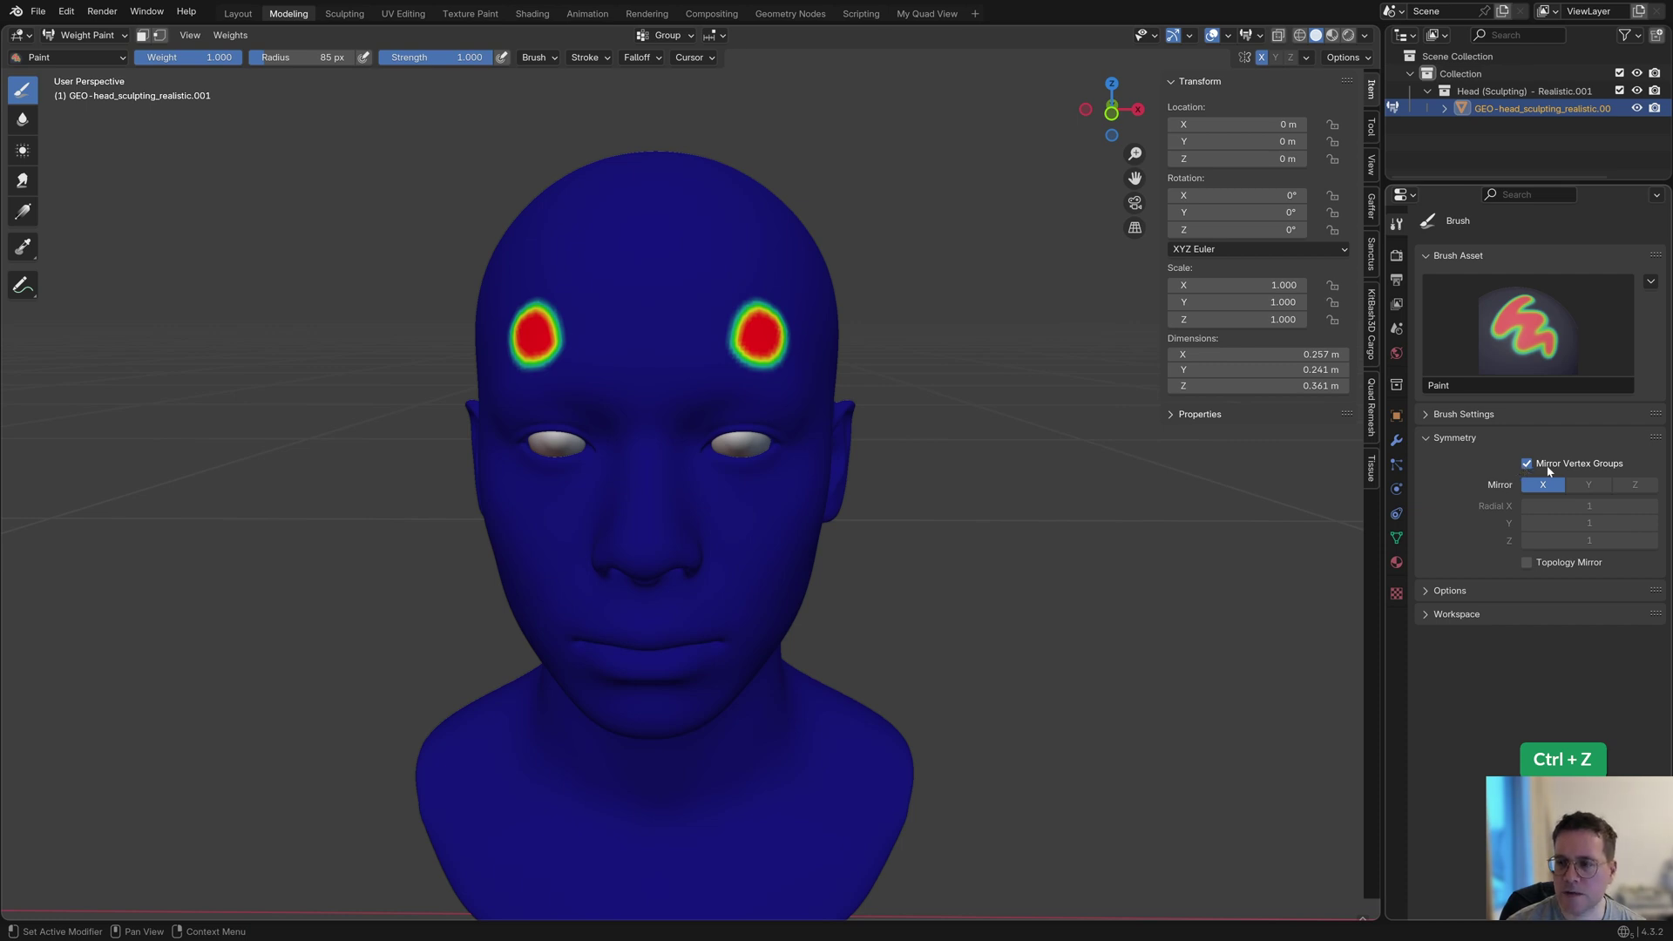
click(1526, 464)
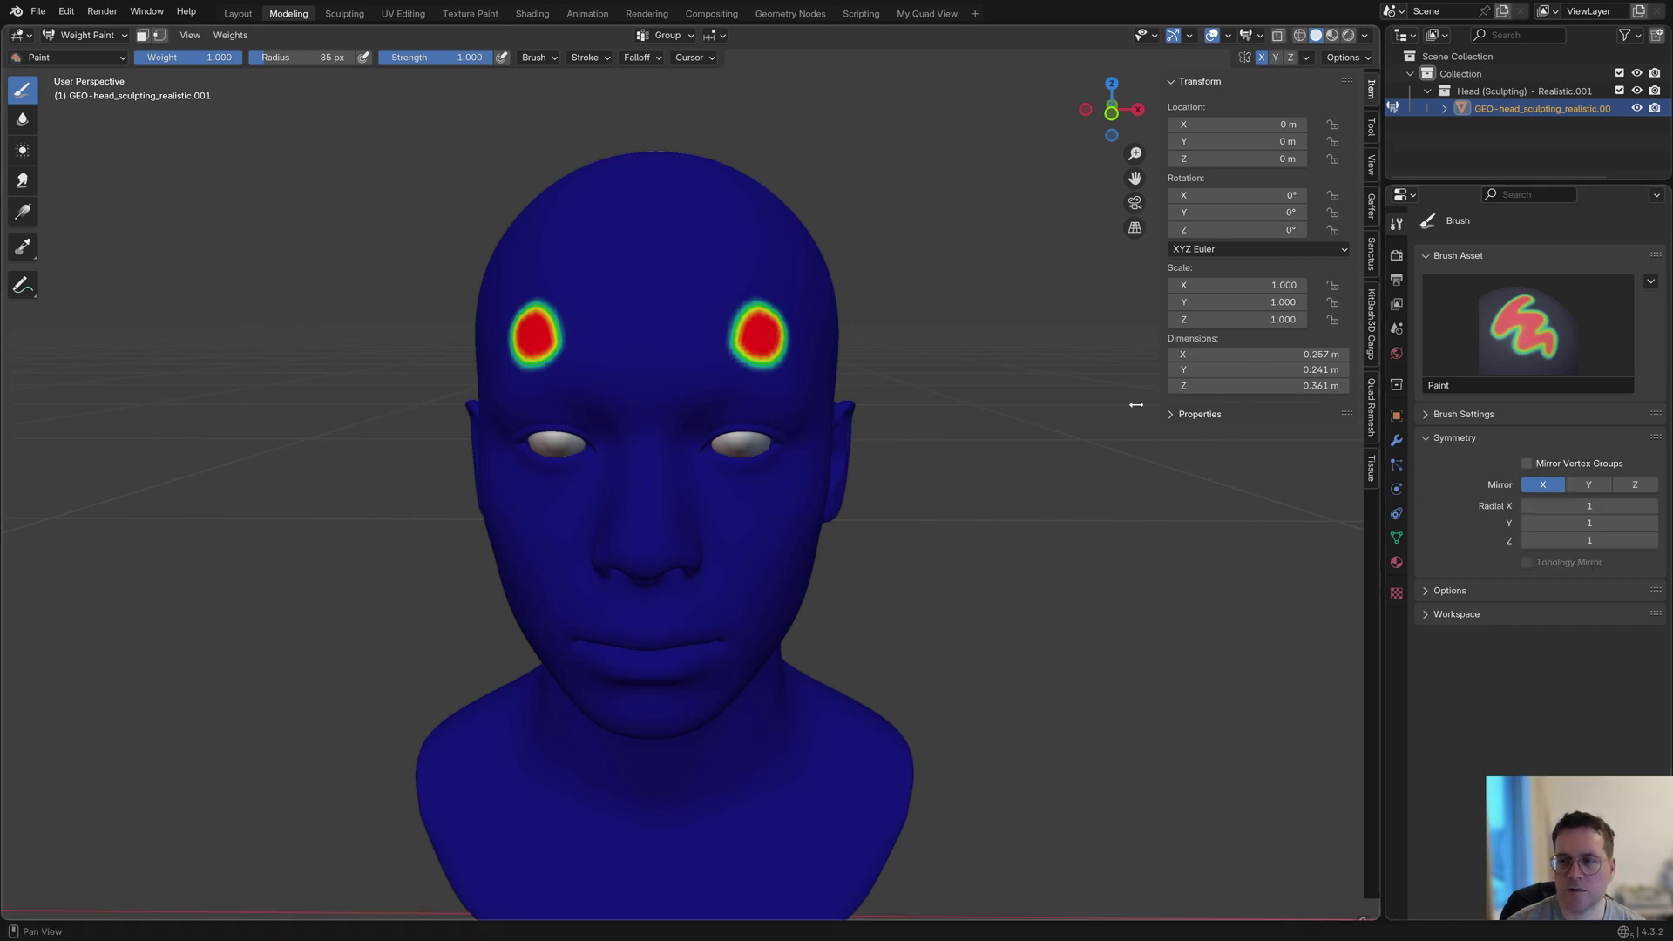
mouse_move(727, 309)
mouse_down()
mouse_move(764, 338)
mouse_move(746, 306)
mouse_move(732, 317)
mouse_move(746, 346)
mouse_move(769, 326)
mouse_move(745, 296)
mouse_up()
click(1526, 463)
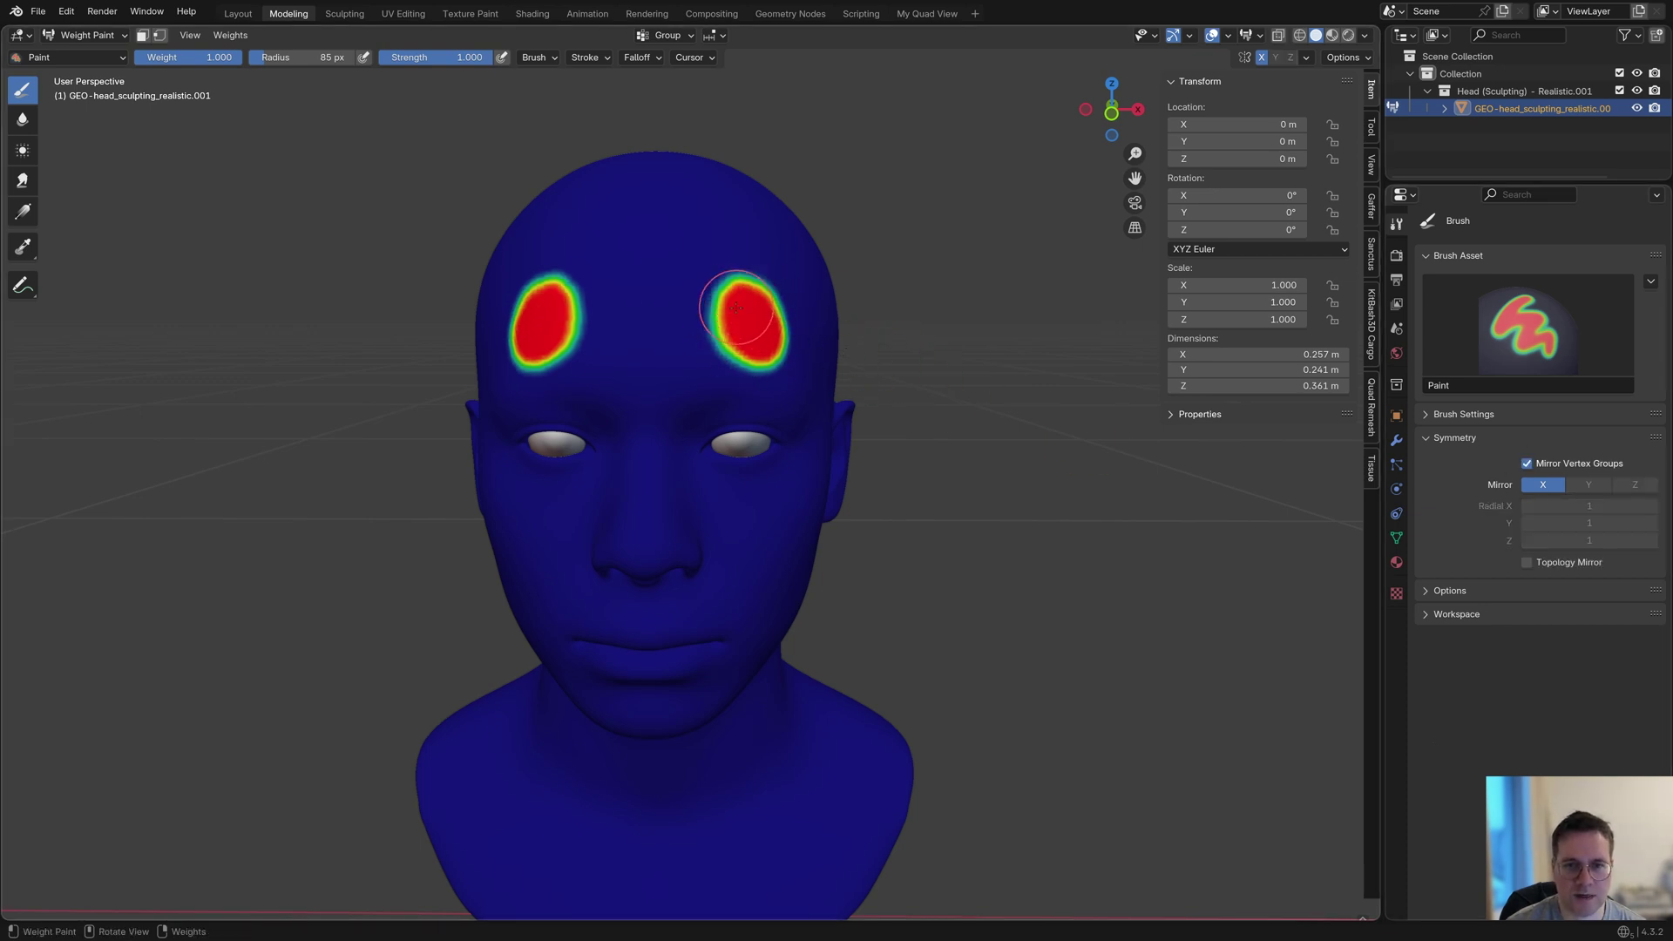
Step: Extend the painted weight on the forehead upward and down along the temple
drag(758, 311, 745, 319)
middle_drag(750, 314, 671, 317)
drag(620, 329, 689, 380)
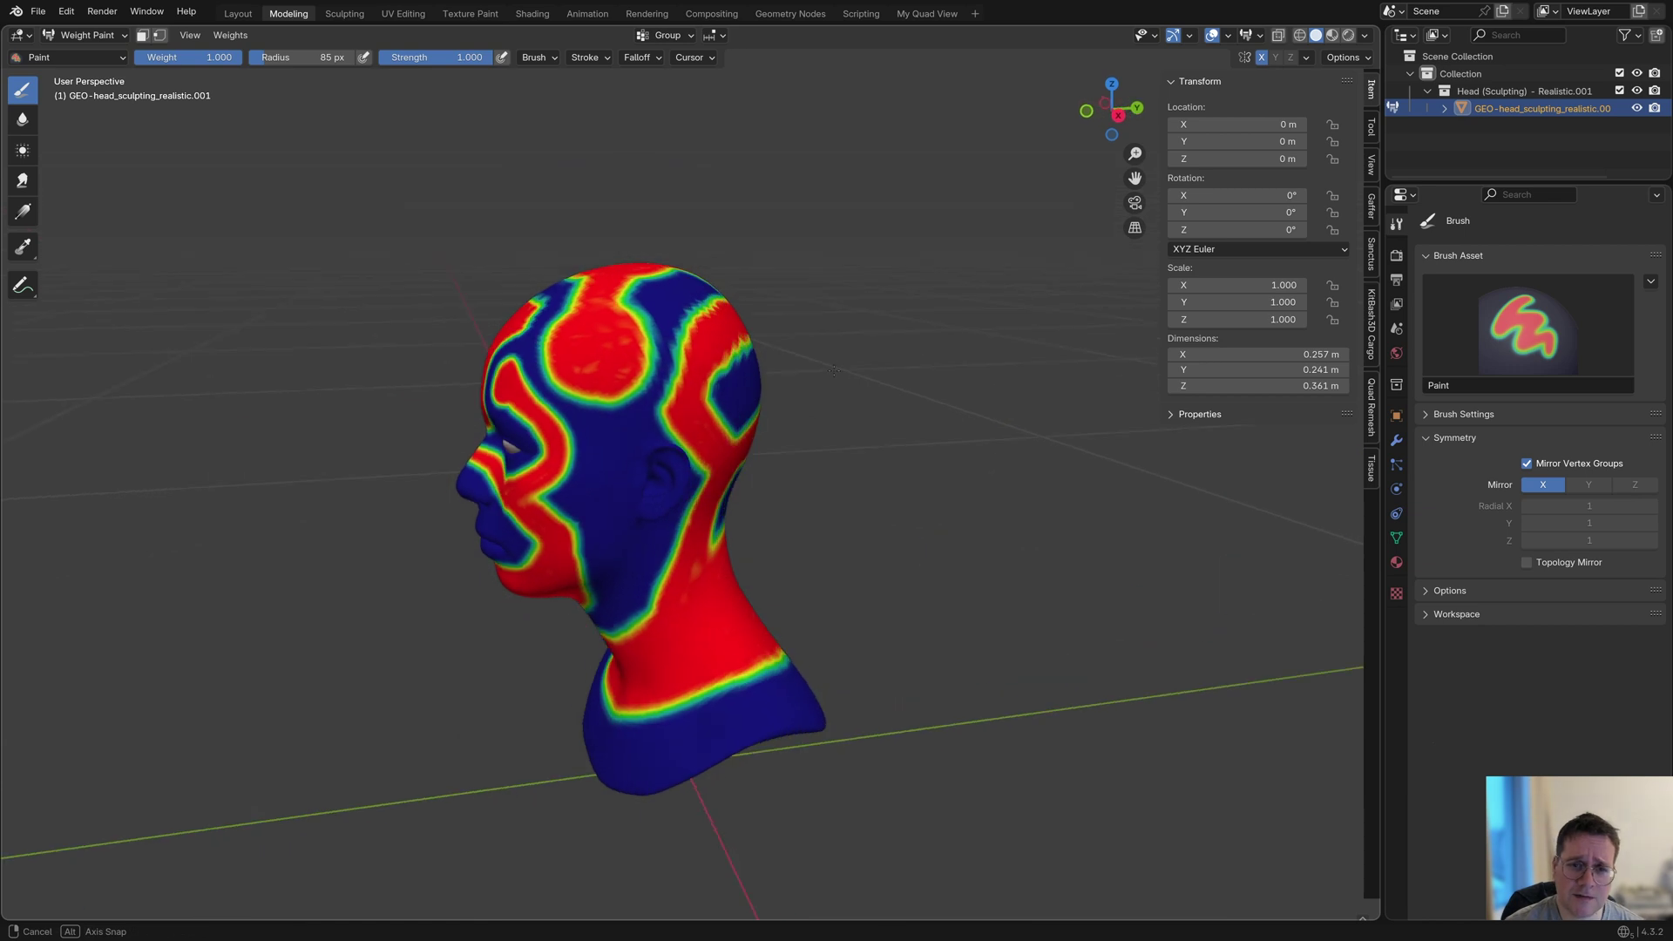
mouse_move(898, 364)
middle_down()
mouse_move(872, 364)
mouse_move(977, 347)
mouse_move(851, 380)
mouse_move(906, 380)
mouse_move(912, 403)
middle_up()
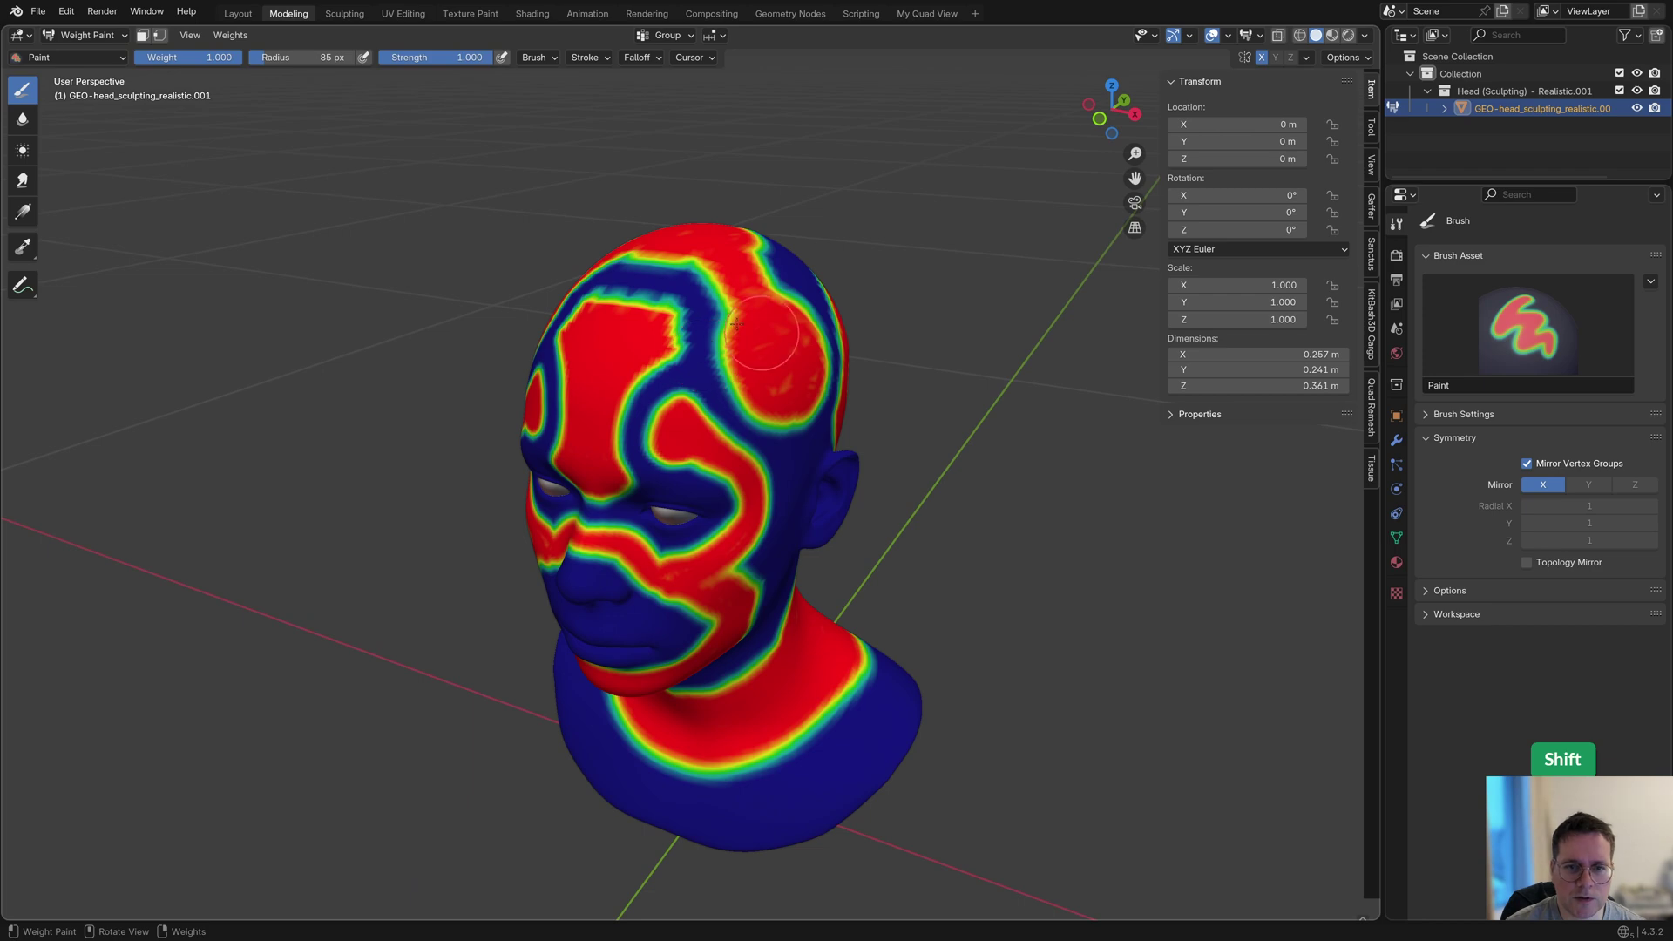
middle_drag(735, 322, 711, 363)
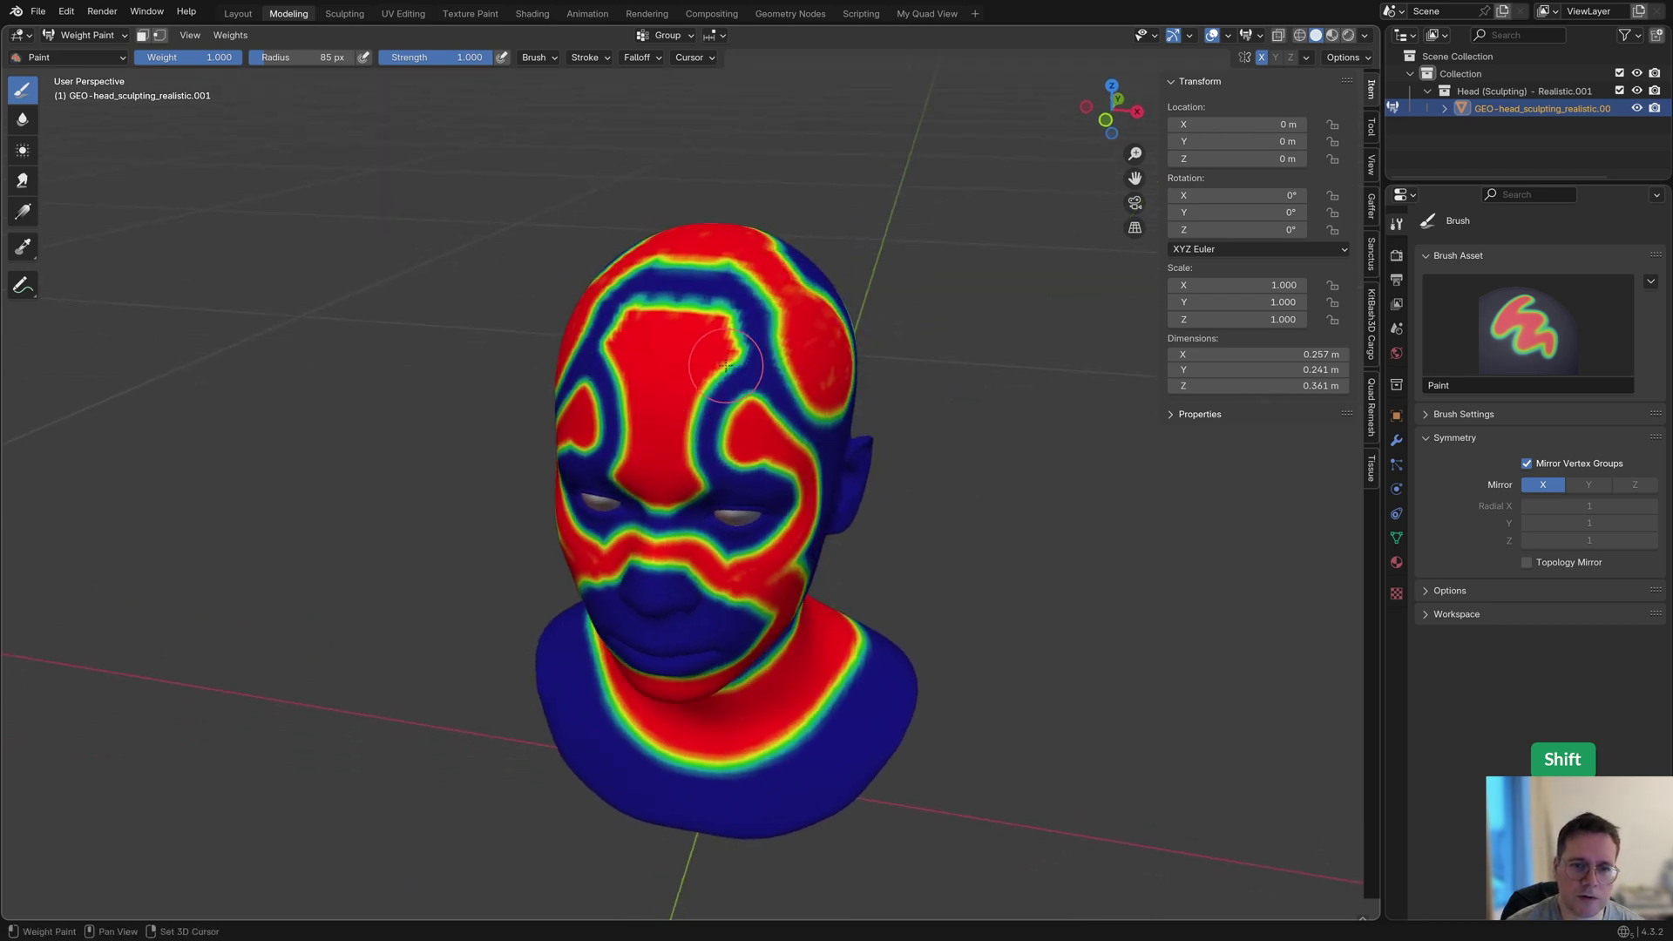
Step: Blur the weight edges across the forehead and nose bridge into soft gradients
mouse_move(729, 359)
shift+mouse_down()
mouse_move(694, 431)
mouse_move(702, 395)
mouse_move(716, 374)
mouse_move(700, 492)
mouse_move(663, 514)
mouse_move(717, 481)
mouse_move(745, 405)
mouse_move(748, 463)
mouse_move(785, 490)
mouse_move(760, 540)
mouse_move(685, 545)
mouse_move(789, 544)
mouse_move(837, 487)
mouse_move(798, 488)
mouse_move(757, 420)
mouse_move(743, 326)
mouse_move(681, 288)
mouse_move(701, 259)
mouse_move(766, 301)
shift+mouse_up()
mouse_move(766, 300)
middle_down()
mouse_move(628, 366)
mouse_move(891, 505)
mouse_move(1089, 514)
mouse_move(869, 505)
mouse_move(915, 534)
middle_up()
key(KP_Decimal)
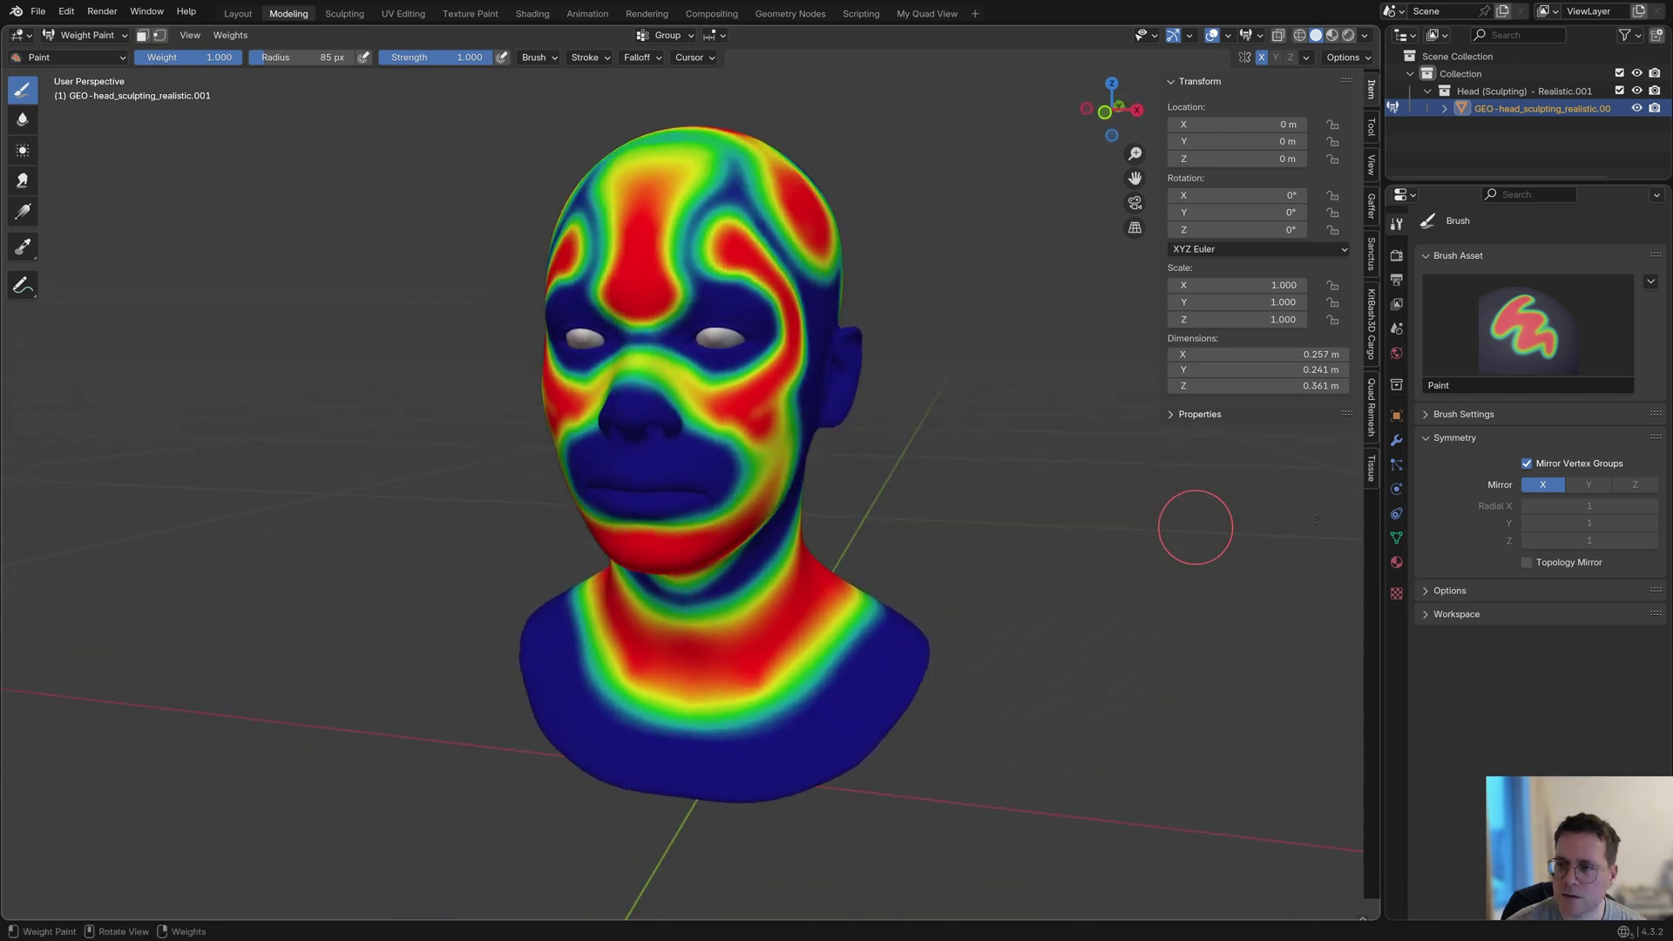
Step: Return to Object Mode and add a Decimate modifier to the head
click(1397, 440)
click(75, 55)
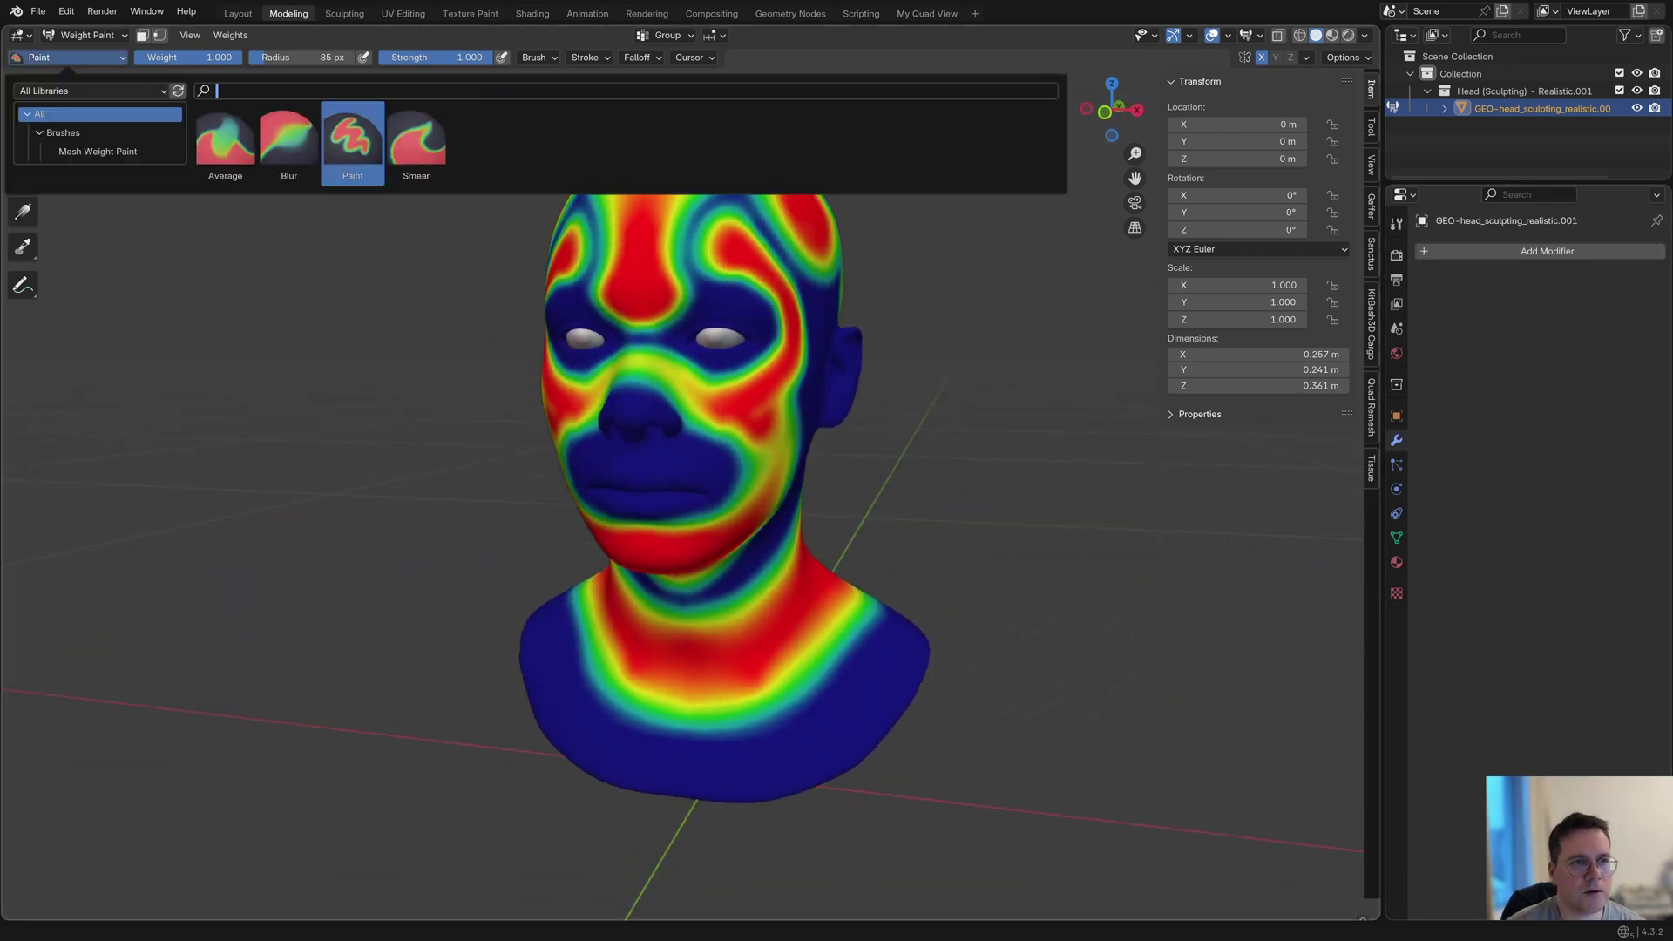
click(86, 35)
click(93, 54)
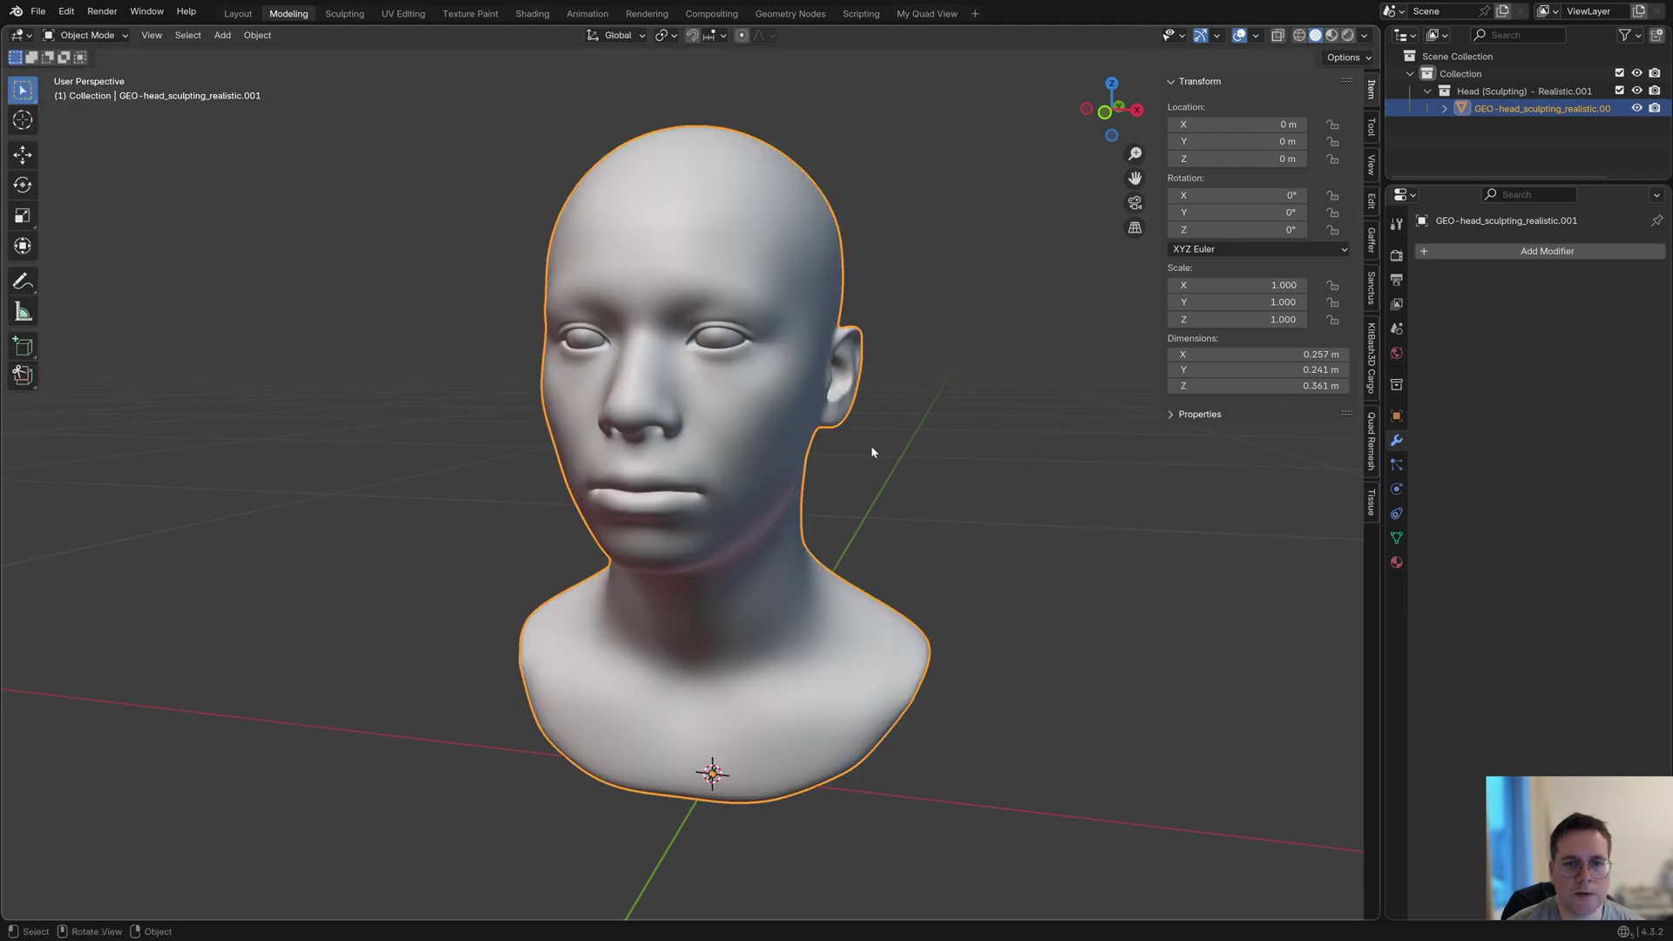
click(1550, 252)
text(de)
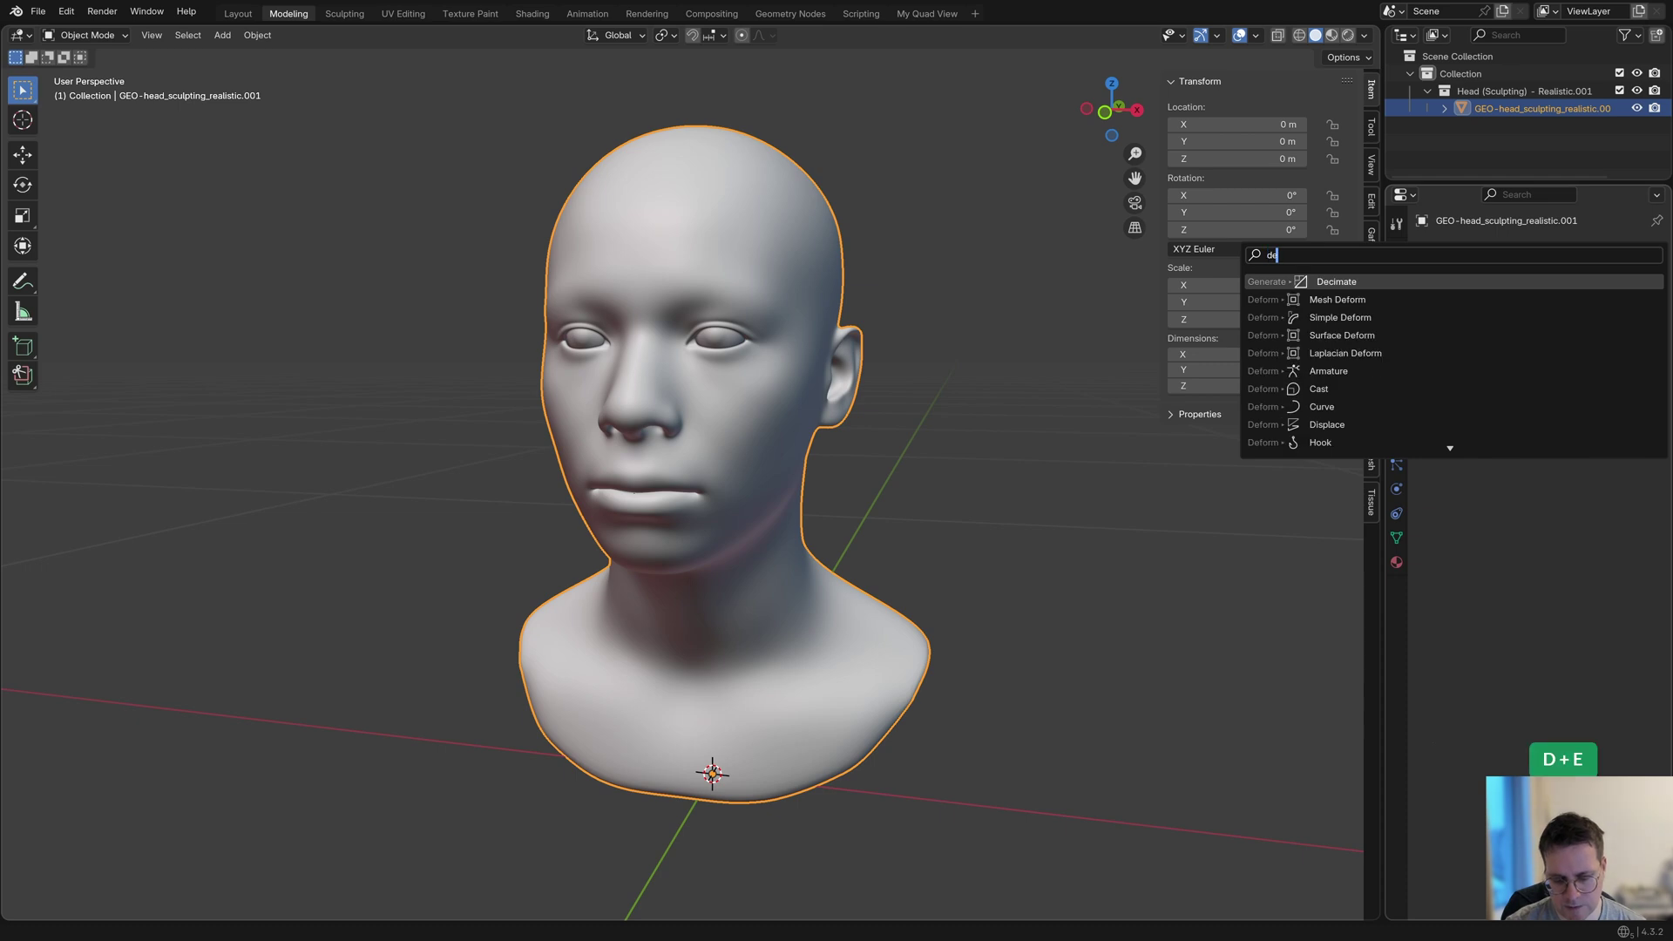
key(Return)
Step: Turn on the viewport wireframe overlay and lower the Decimate ratio
click(1255, 35)
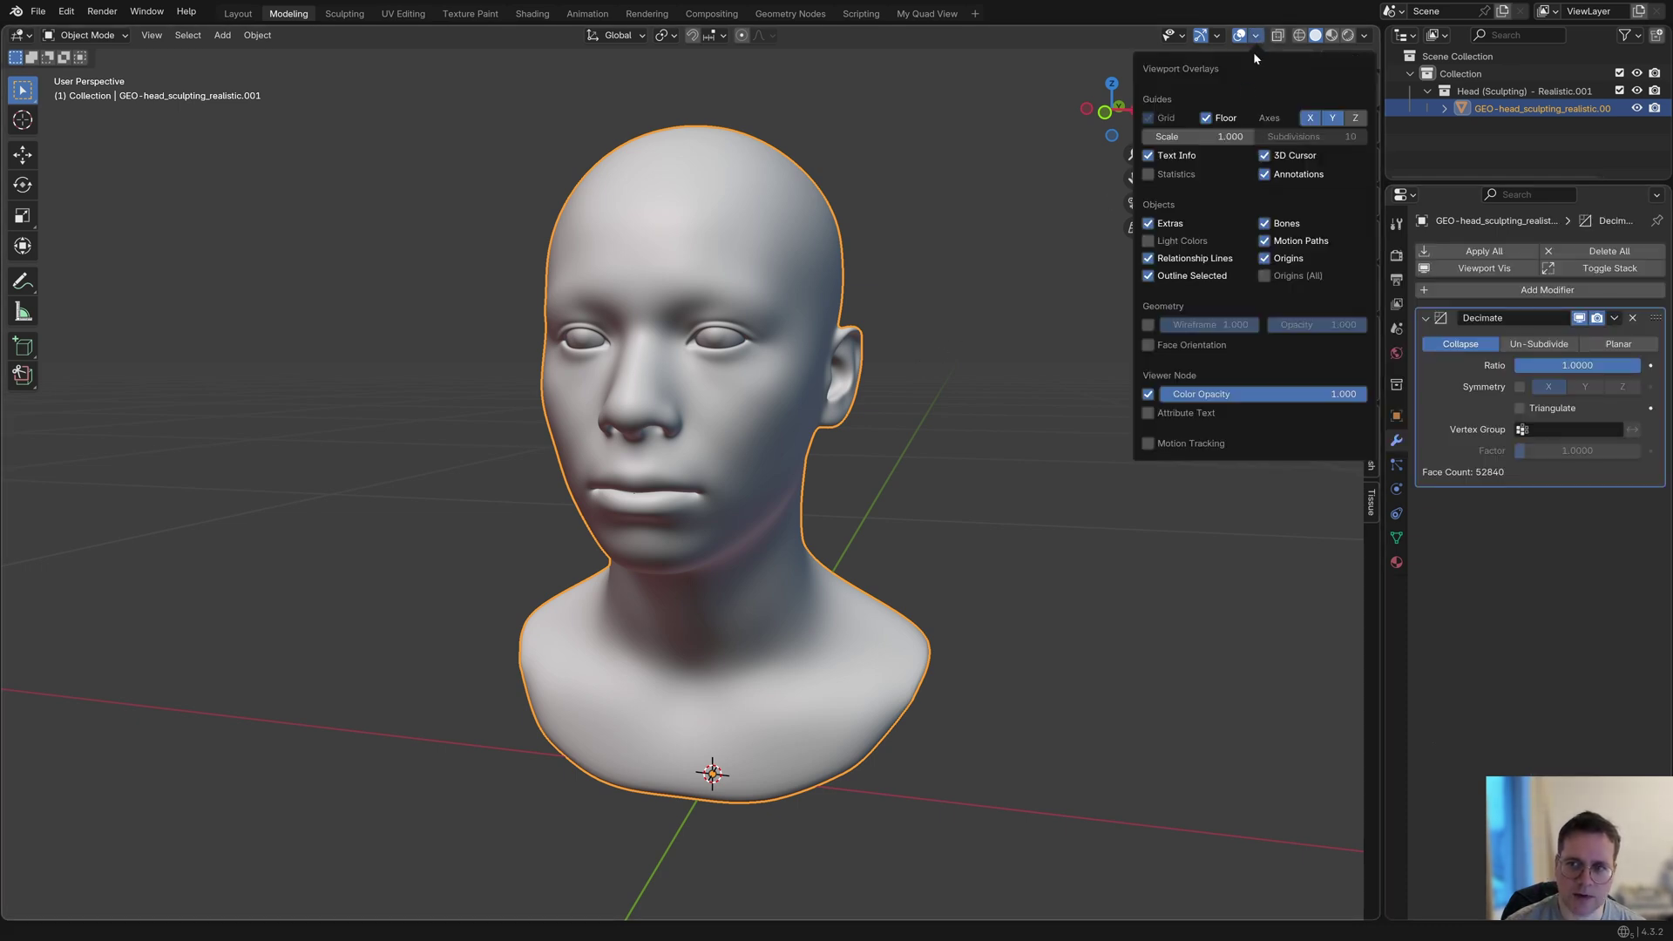
click(1148, 324)
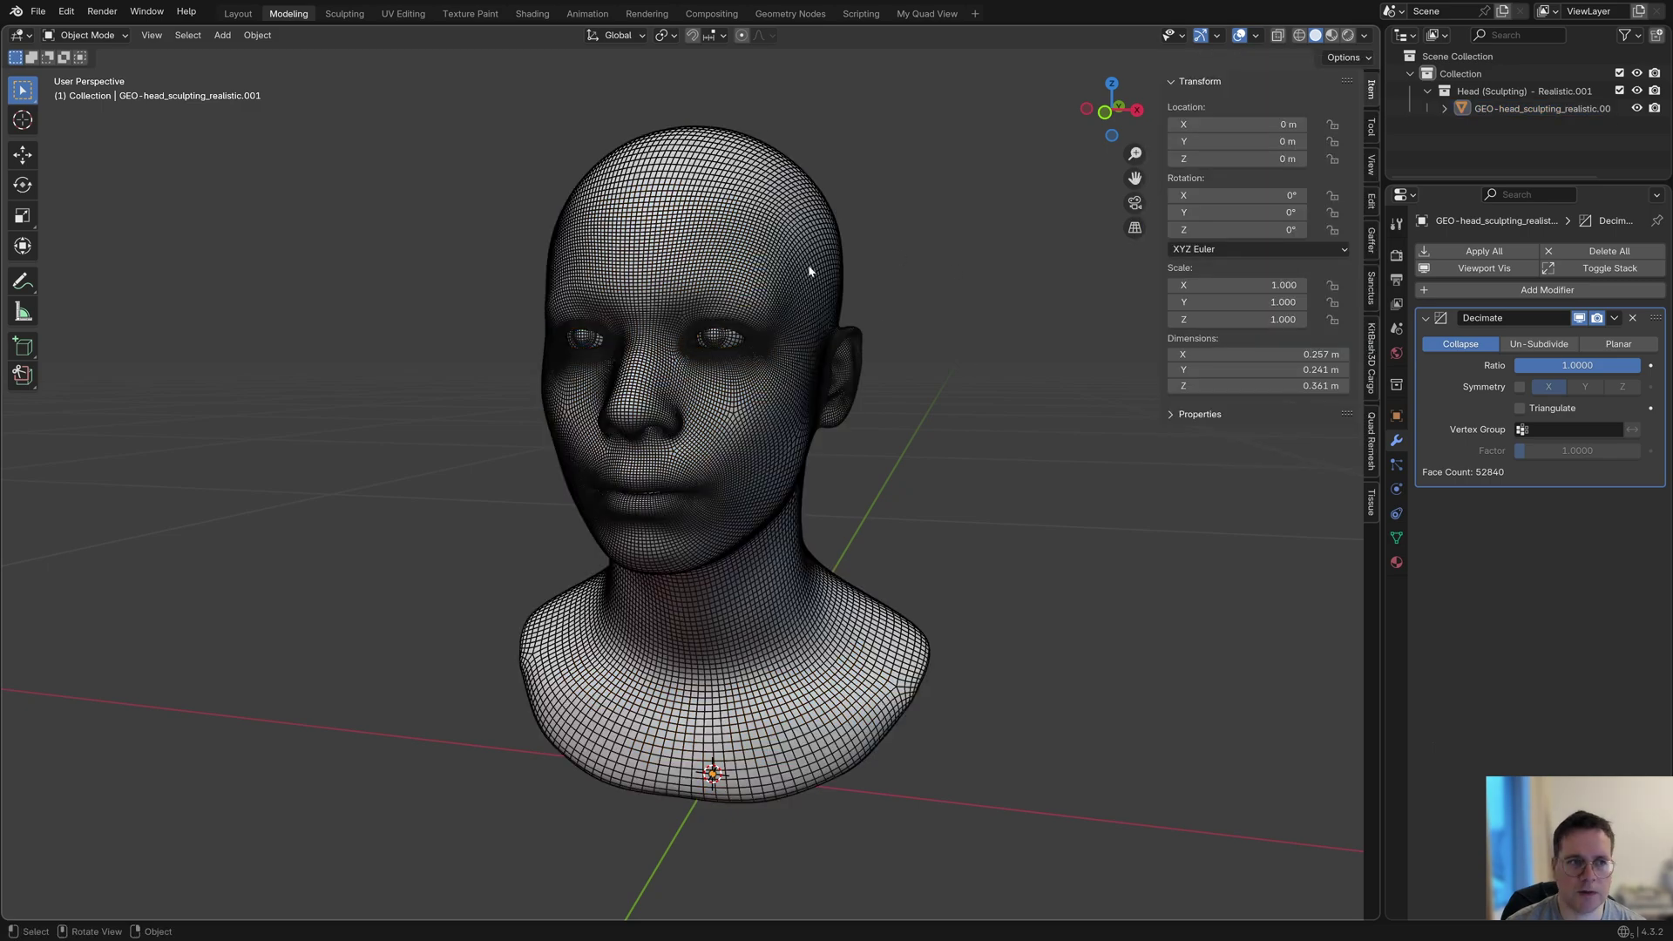
scroll(809, 271, up, 3)
scroll(885, 275, down, 1)
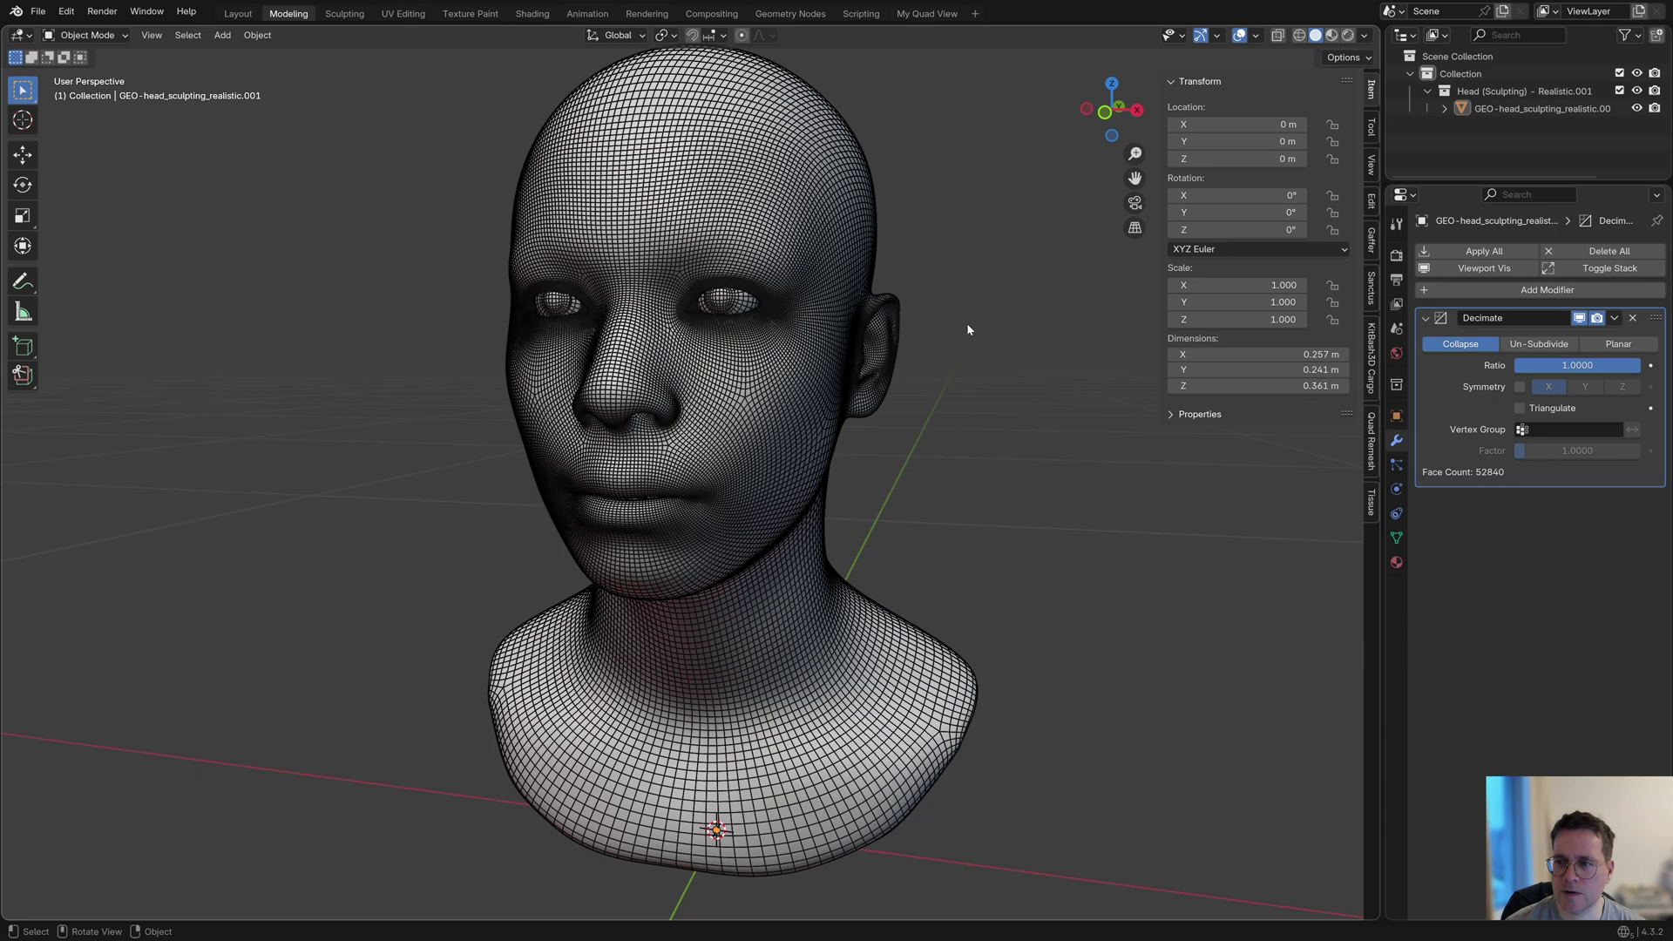
drag(1625, 374, 1541, 374)
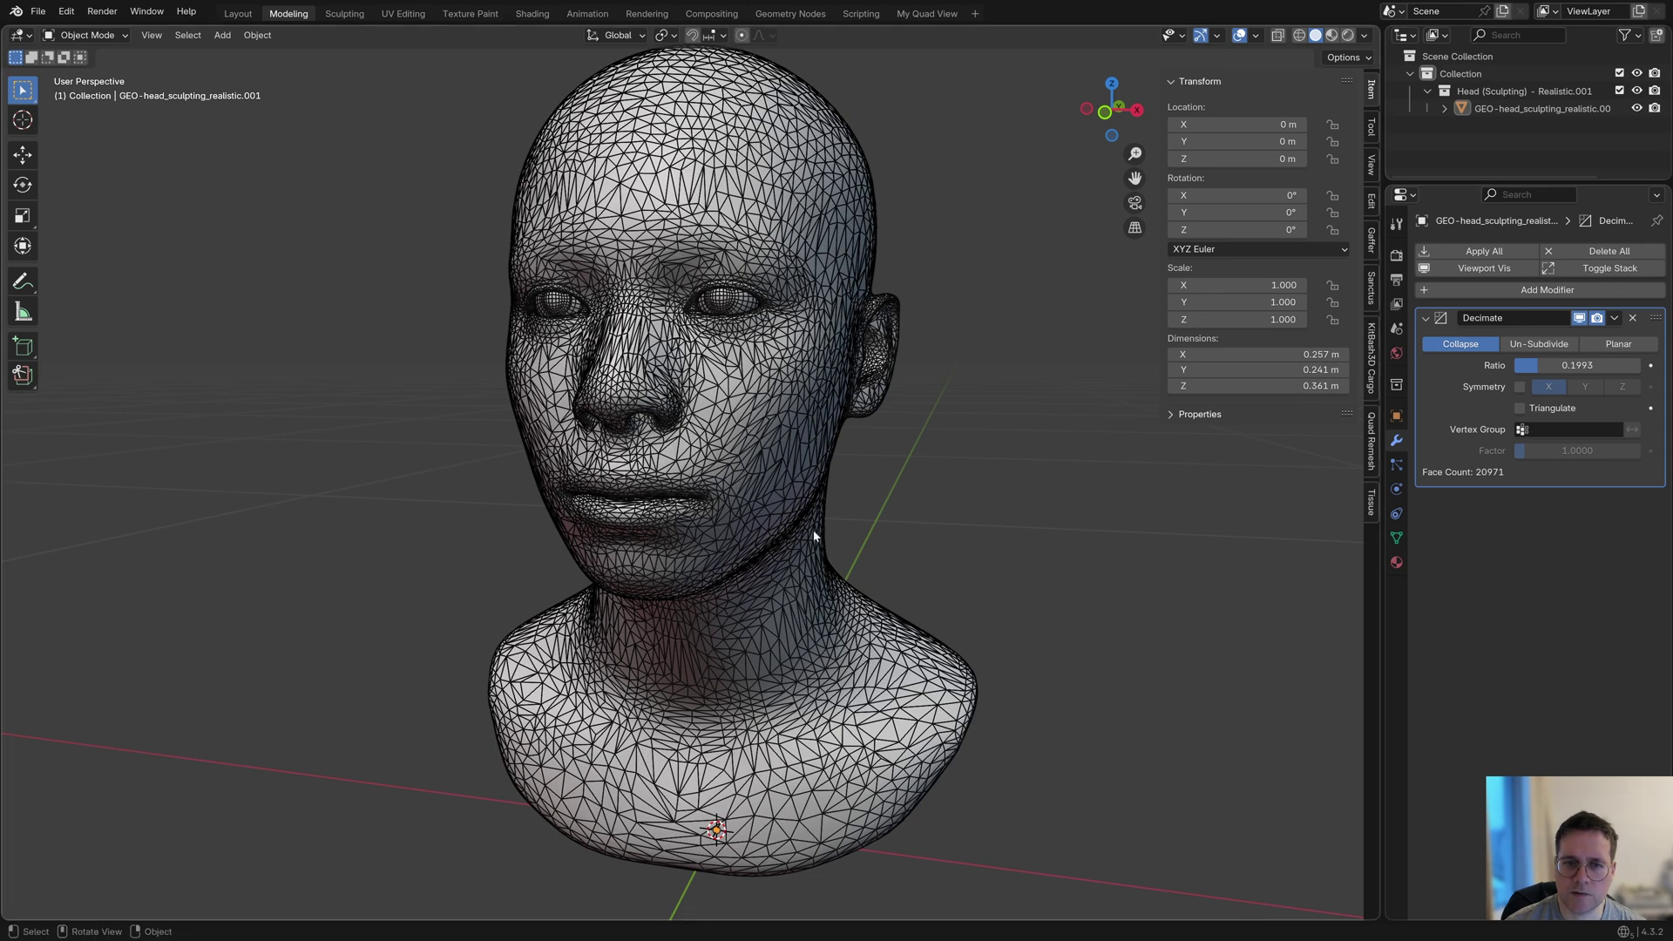
Step: Drive the decimation with the Group vertex group, keeping its factor at 1.0000
click(1528, 432)
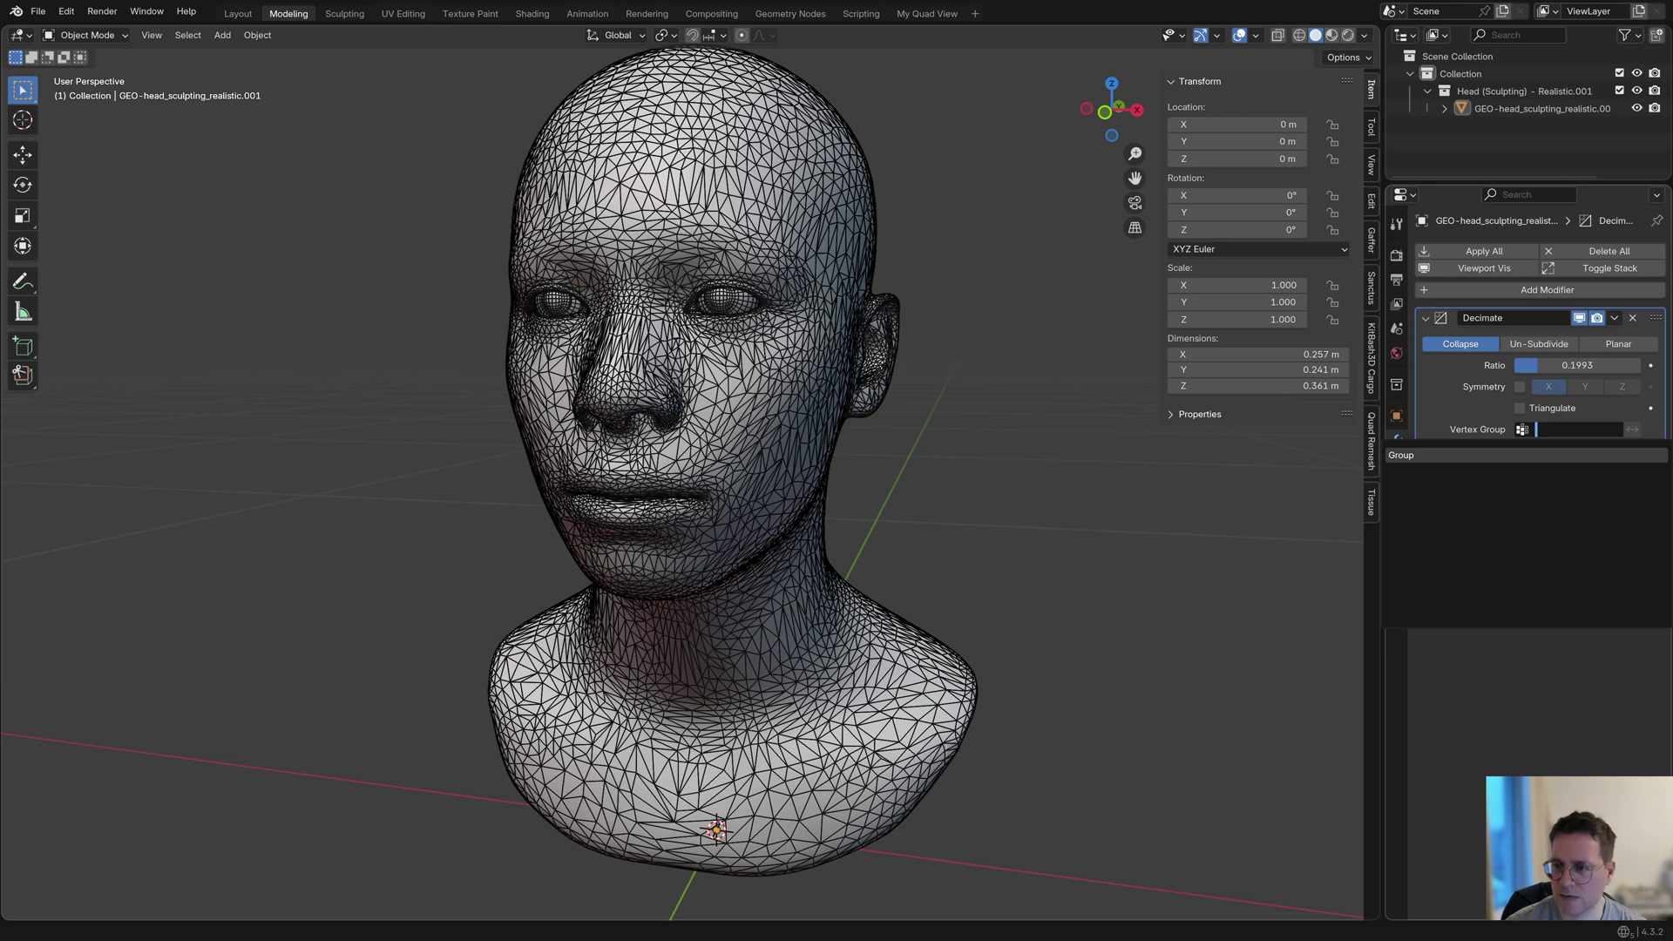
click(1414, 458)
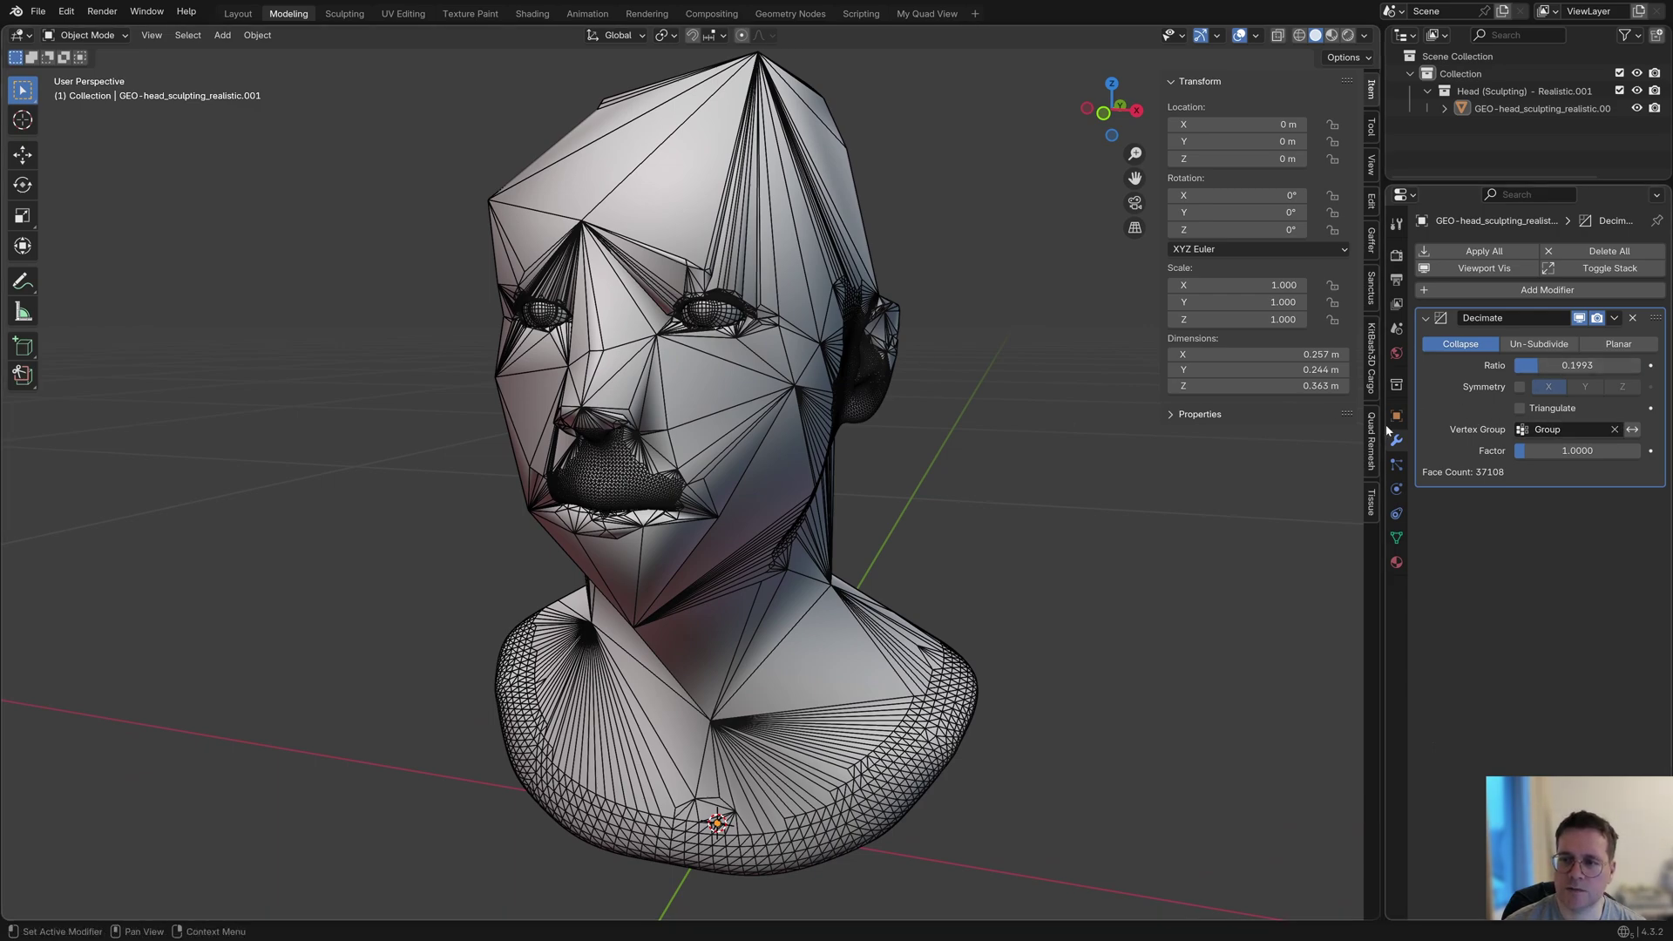
middle_drag(1046, 410, 1001, 417)
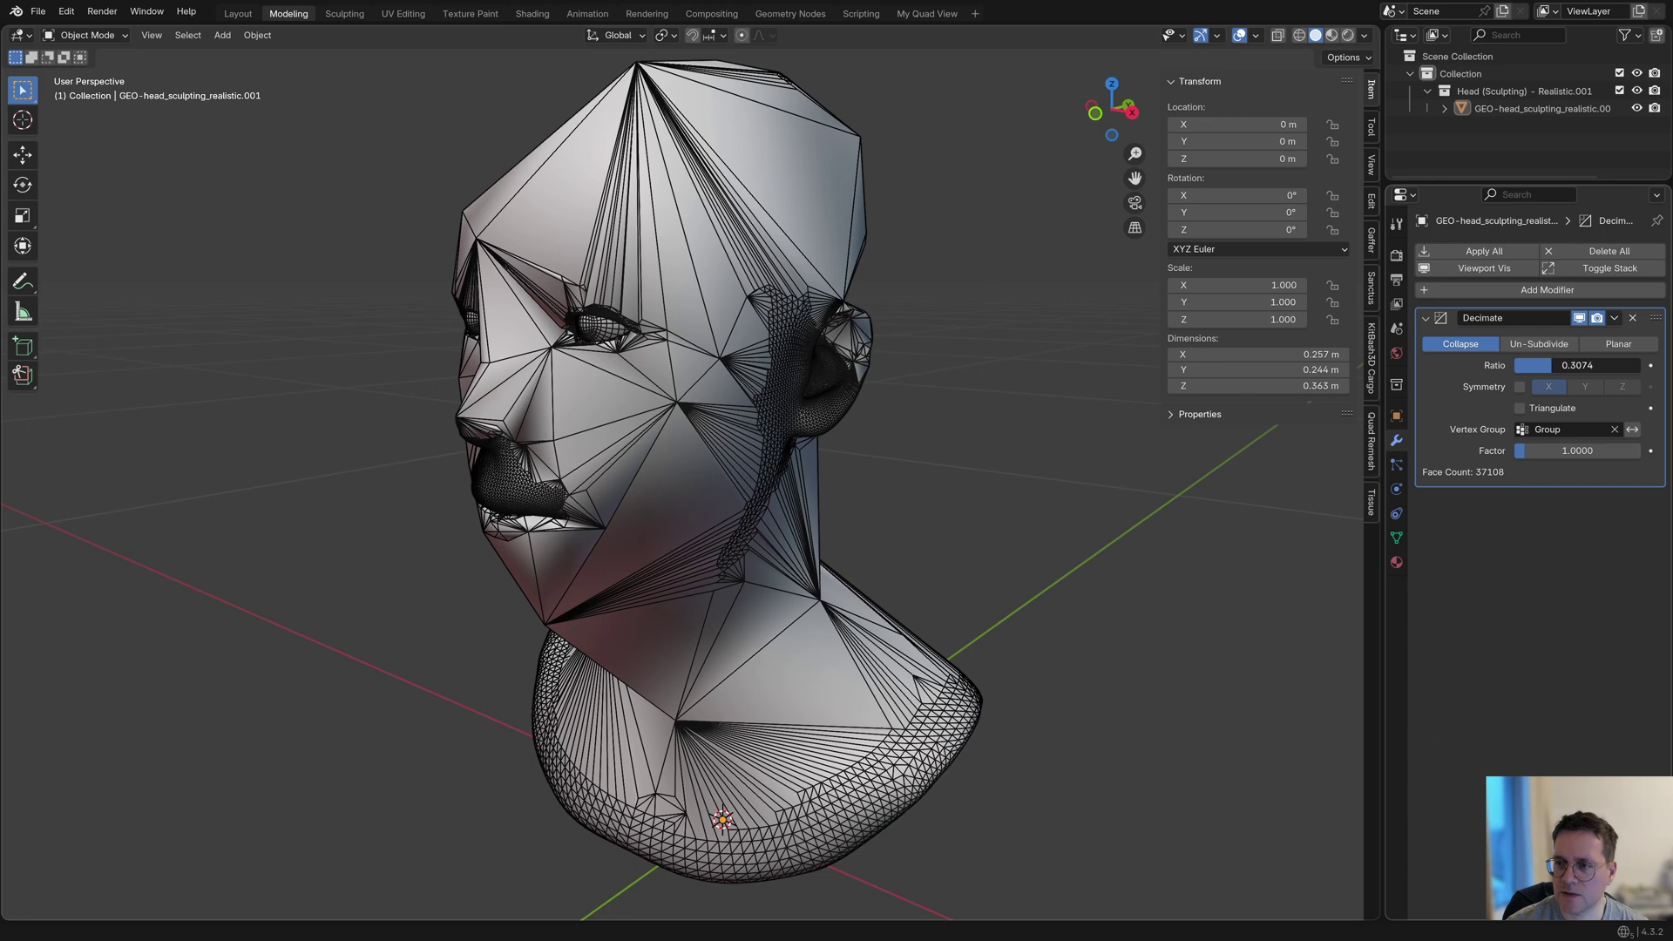
drag(1564, 365, 1575, 365)
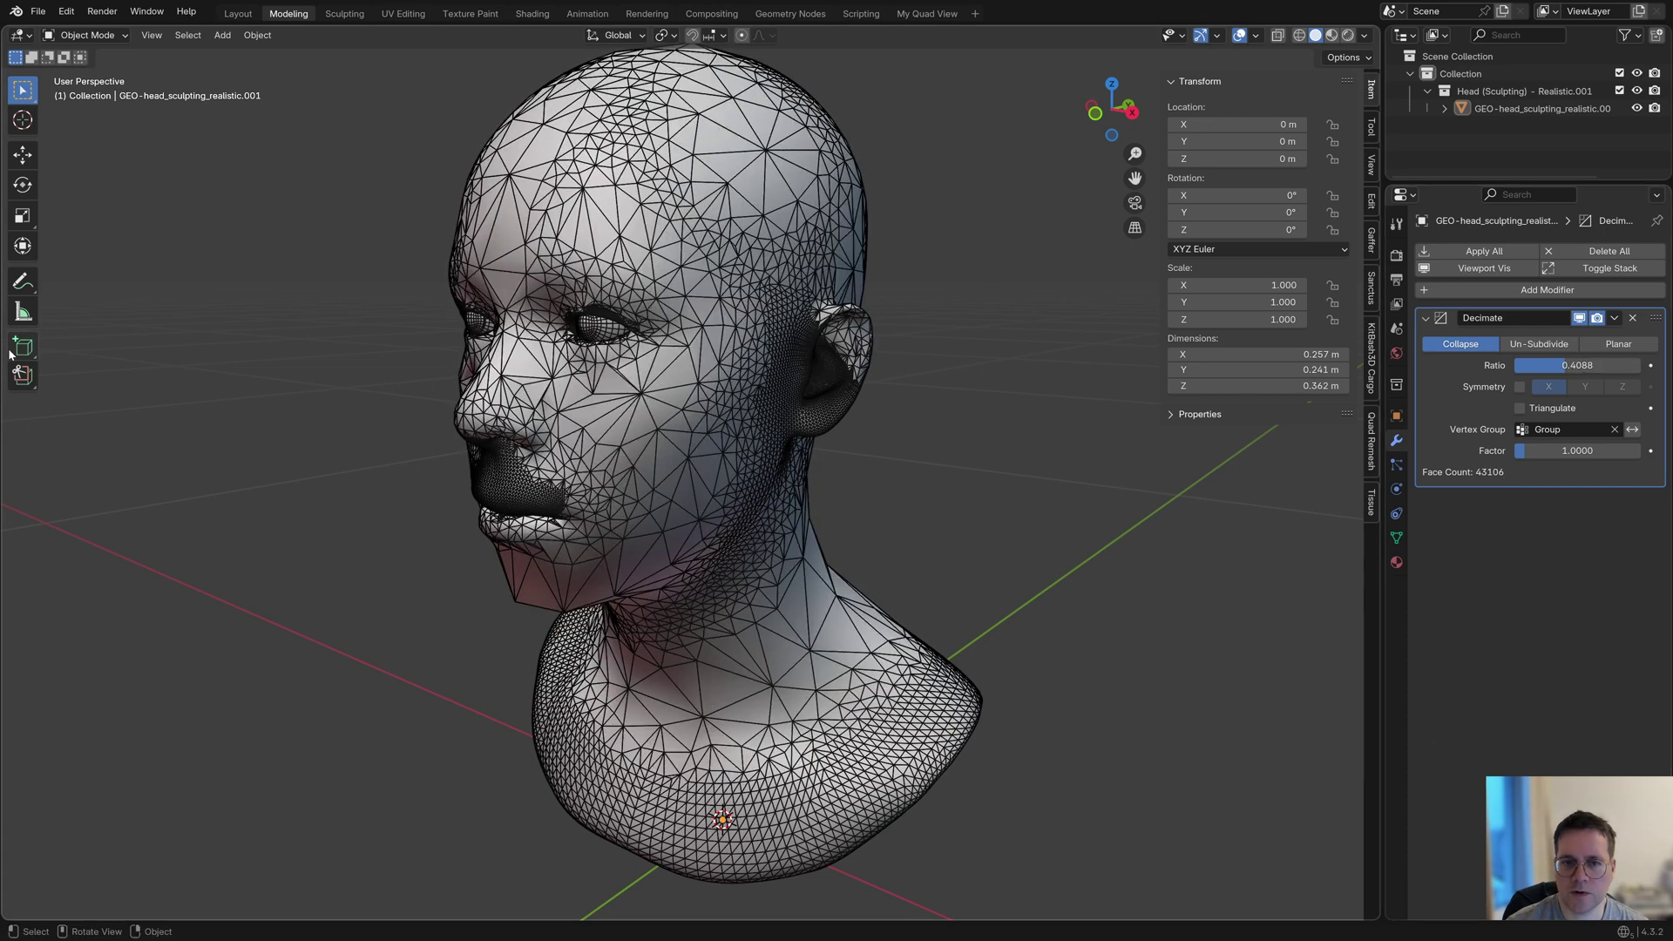
middle_drag(54, 352, 1220, 461)
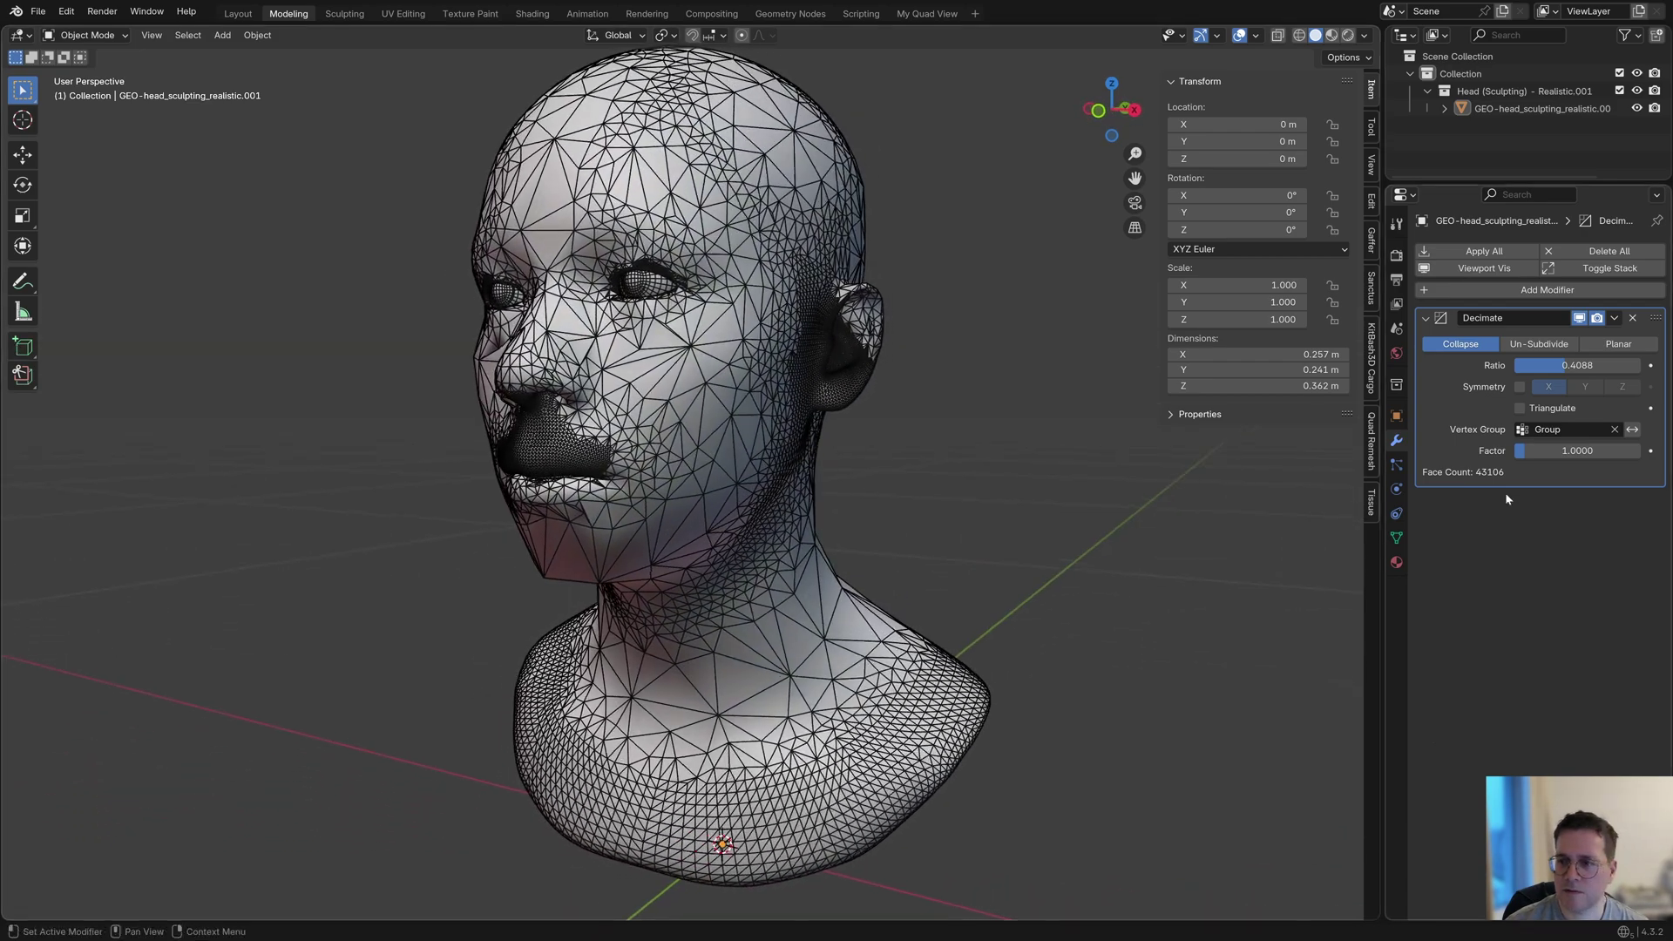
drag(1526, 459, 1578, 450)
key(Escape)
middle_drag(827, 430, 985, 430)
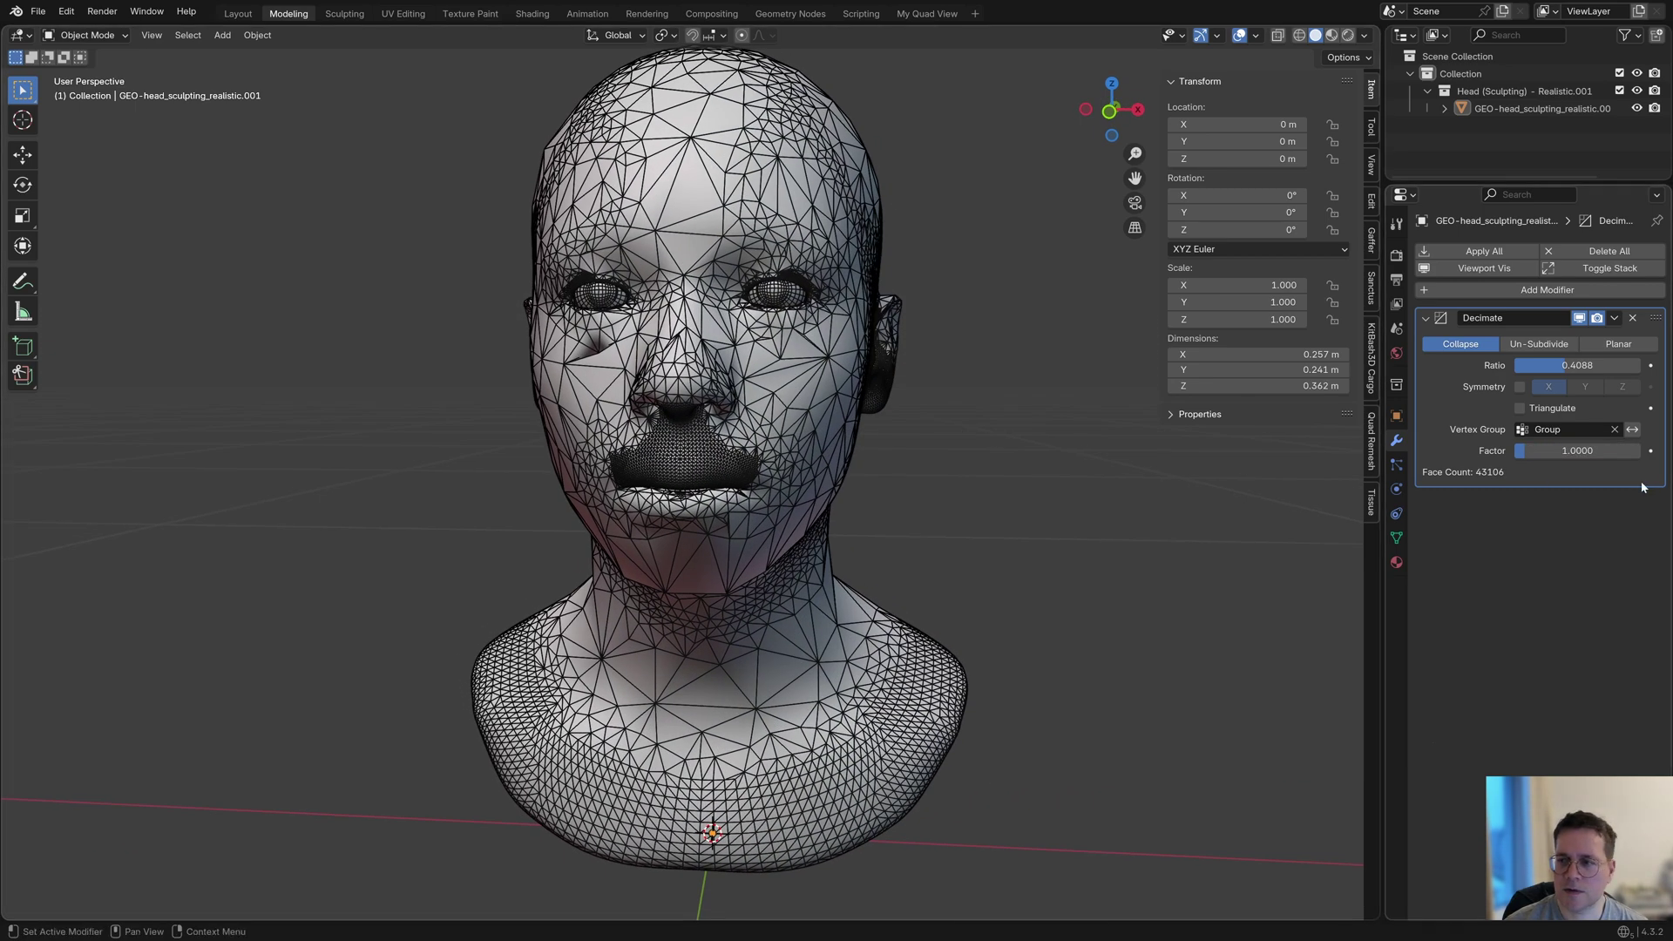
Step: Invert the vertex group and bring the Decimate ratio down to 0.2264
click(1631, 430)
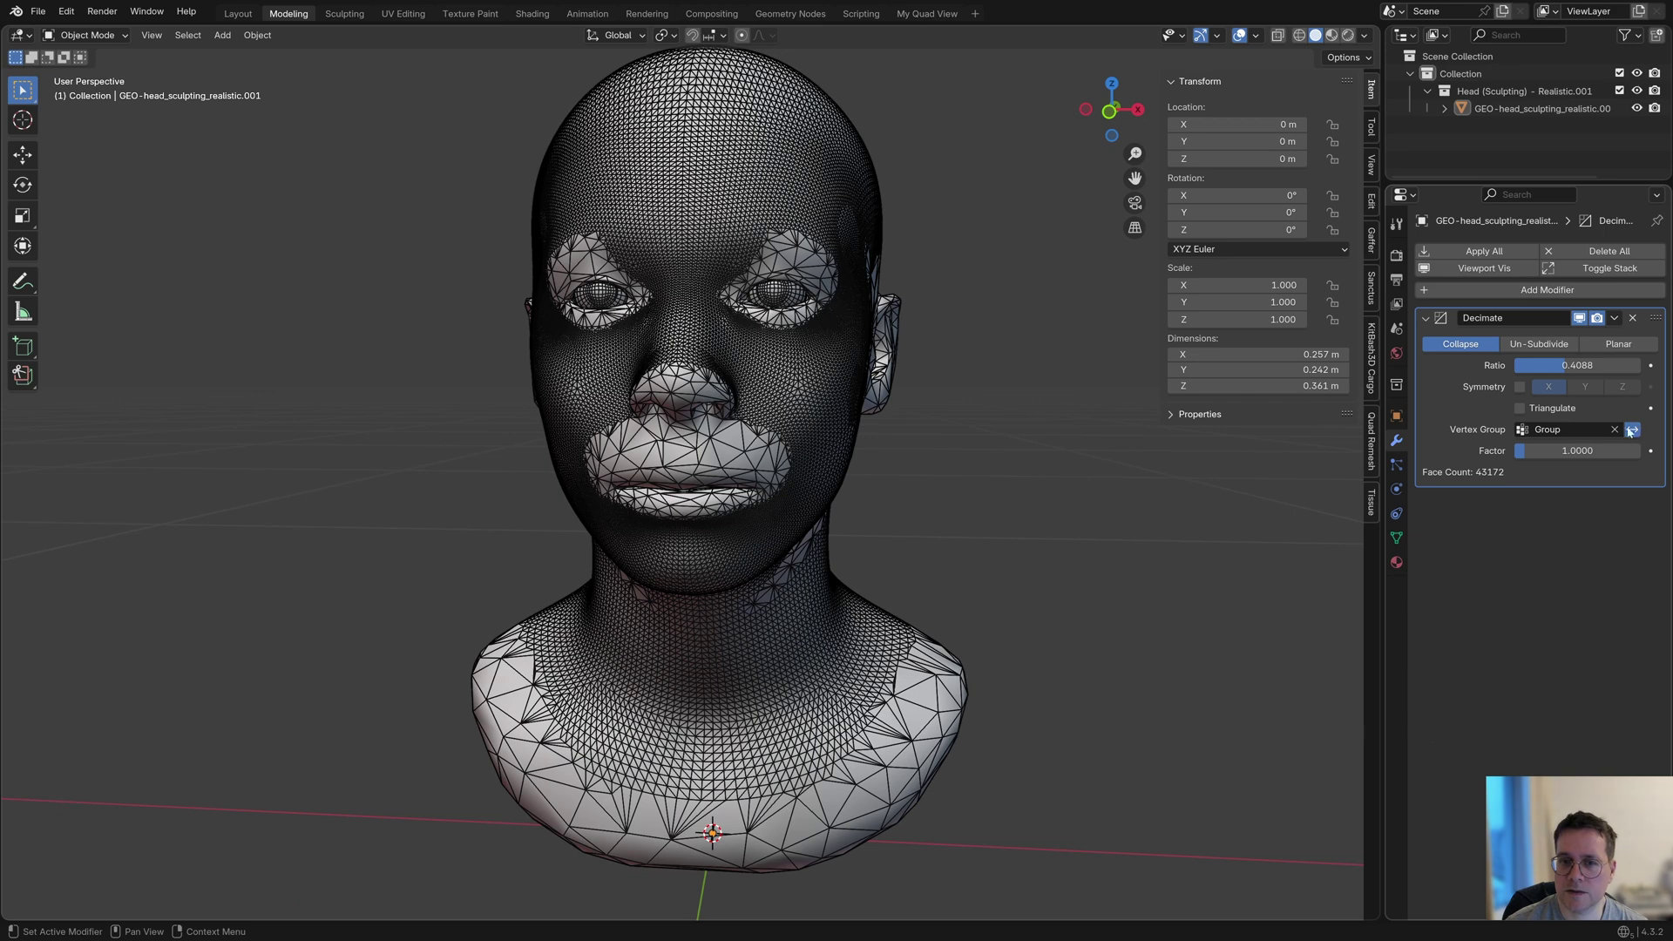
drag(1568, 365, 1520, 365)
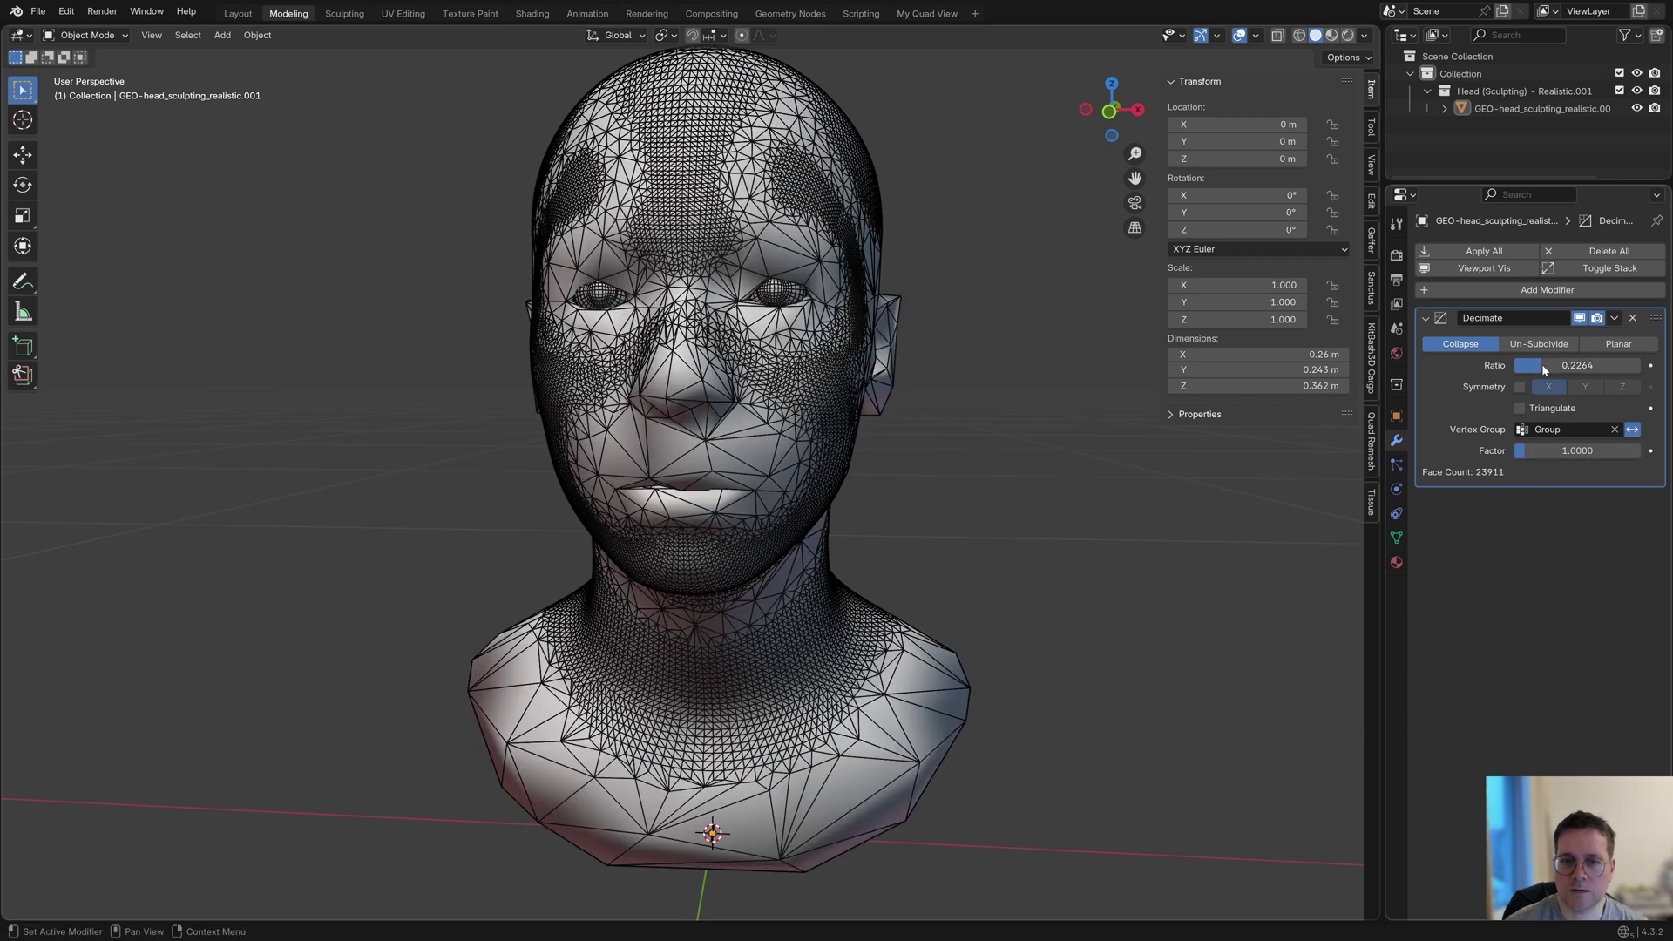
middle_drag(838, 426, 486, 493)
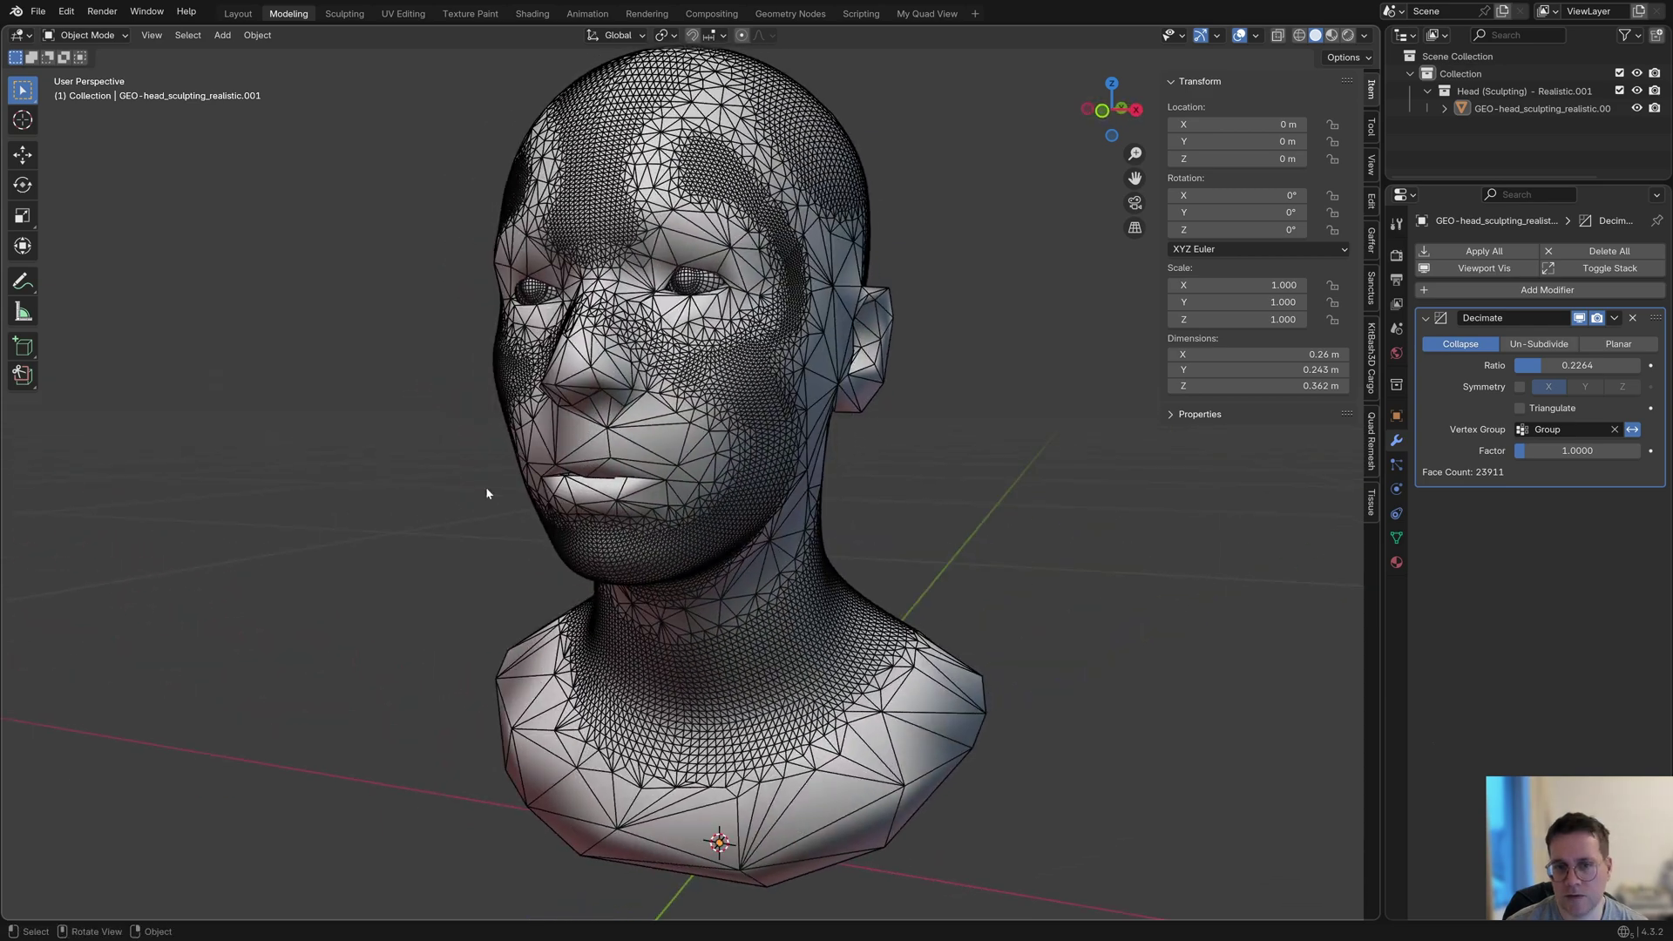
Step: Apply the Decimate modifier and clear the mesh selection in Edit Mode
click(1614, 319)
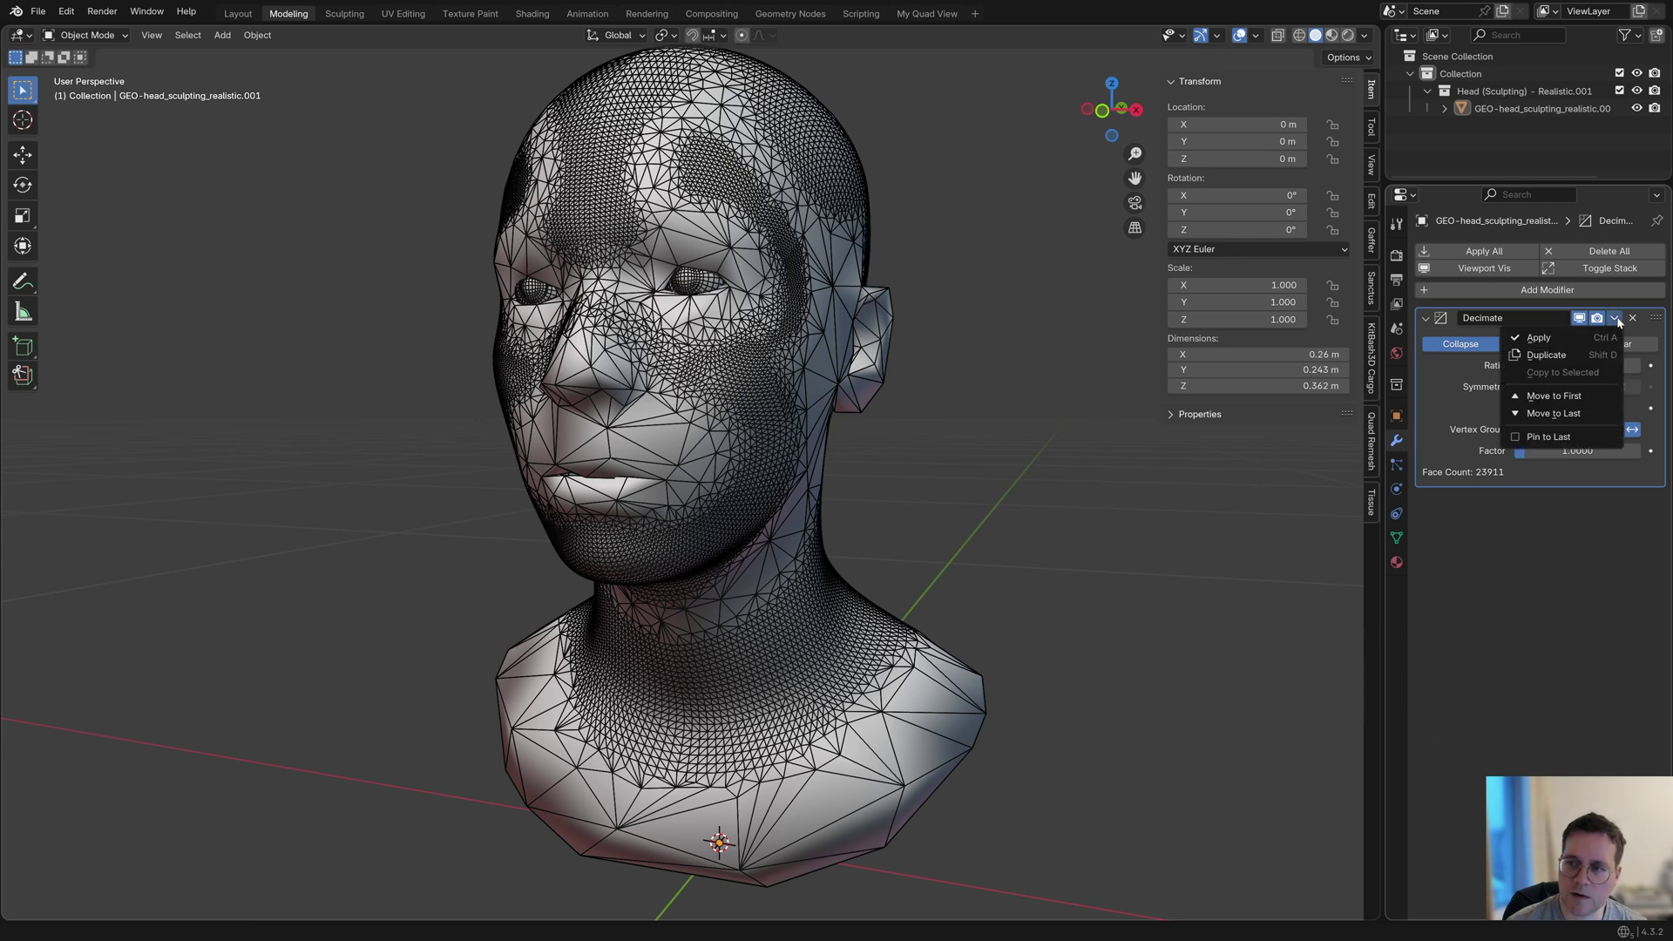
click(1557, 344)
scroll(802, 443, up, 3)
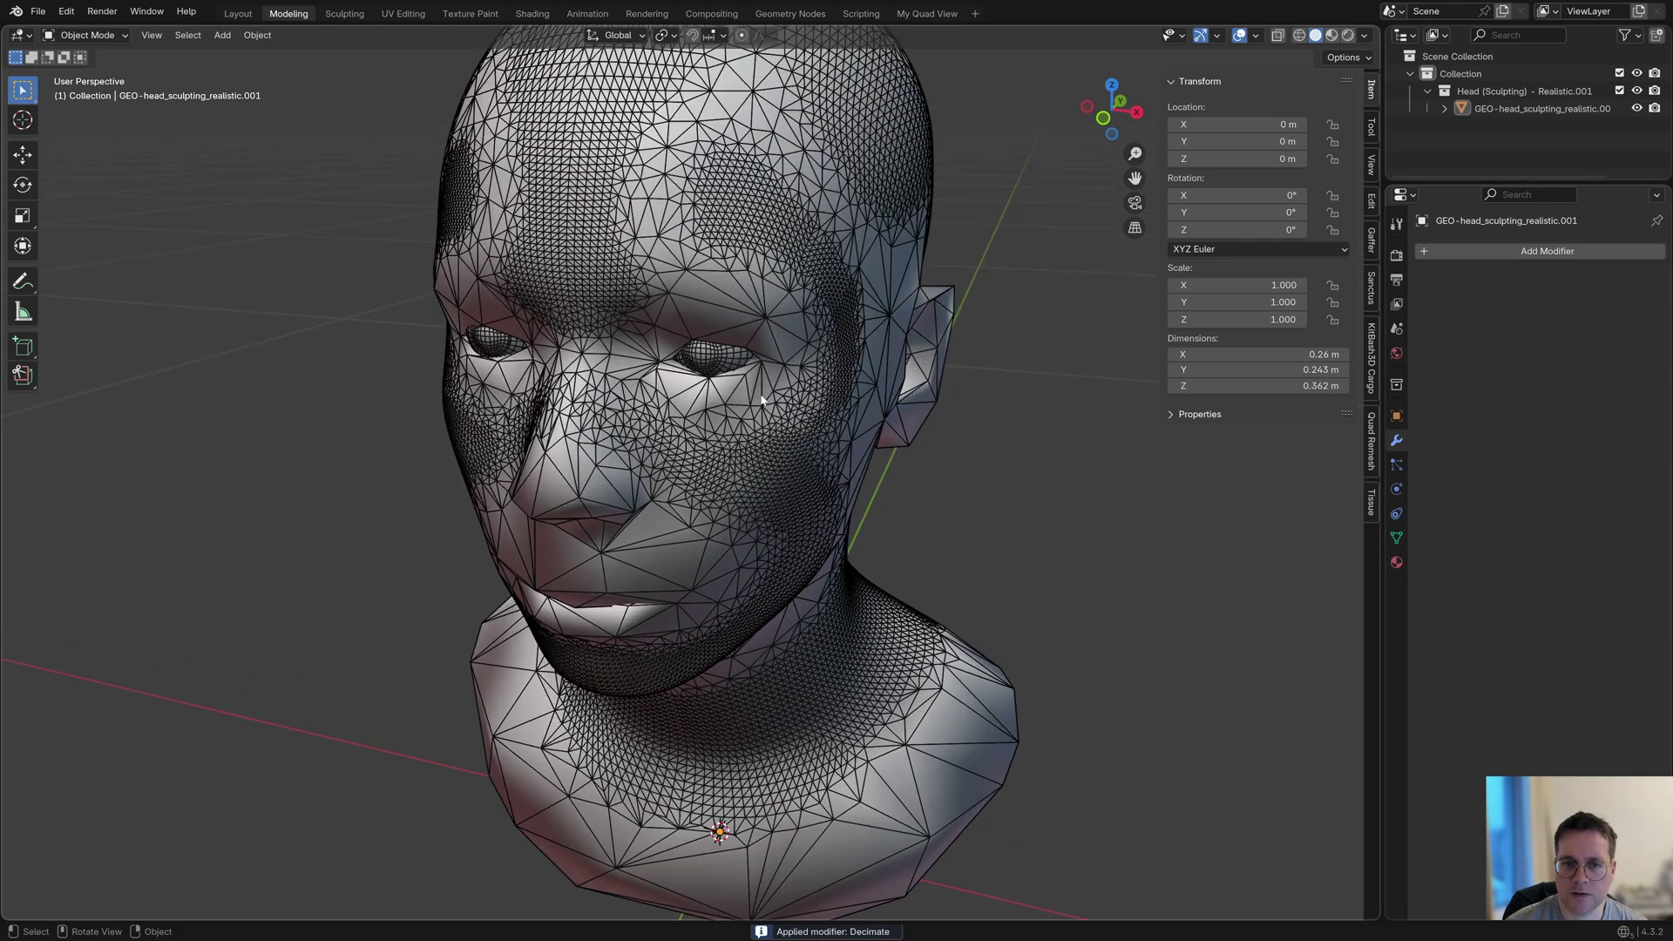
key(Tab)
middle_drag(819, 390, 954, 377)
key(alt+a)
key(Tab)
scroll(714, 392, down, 2)
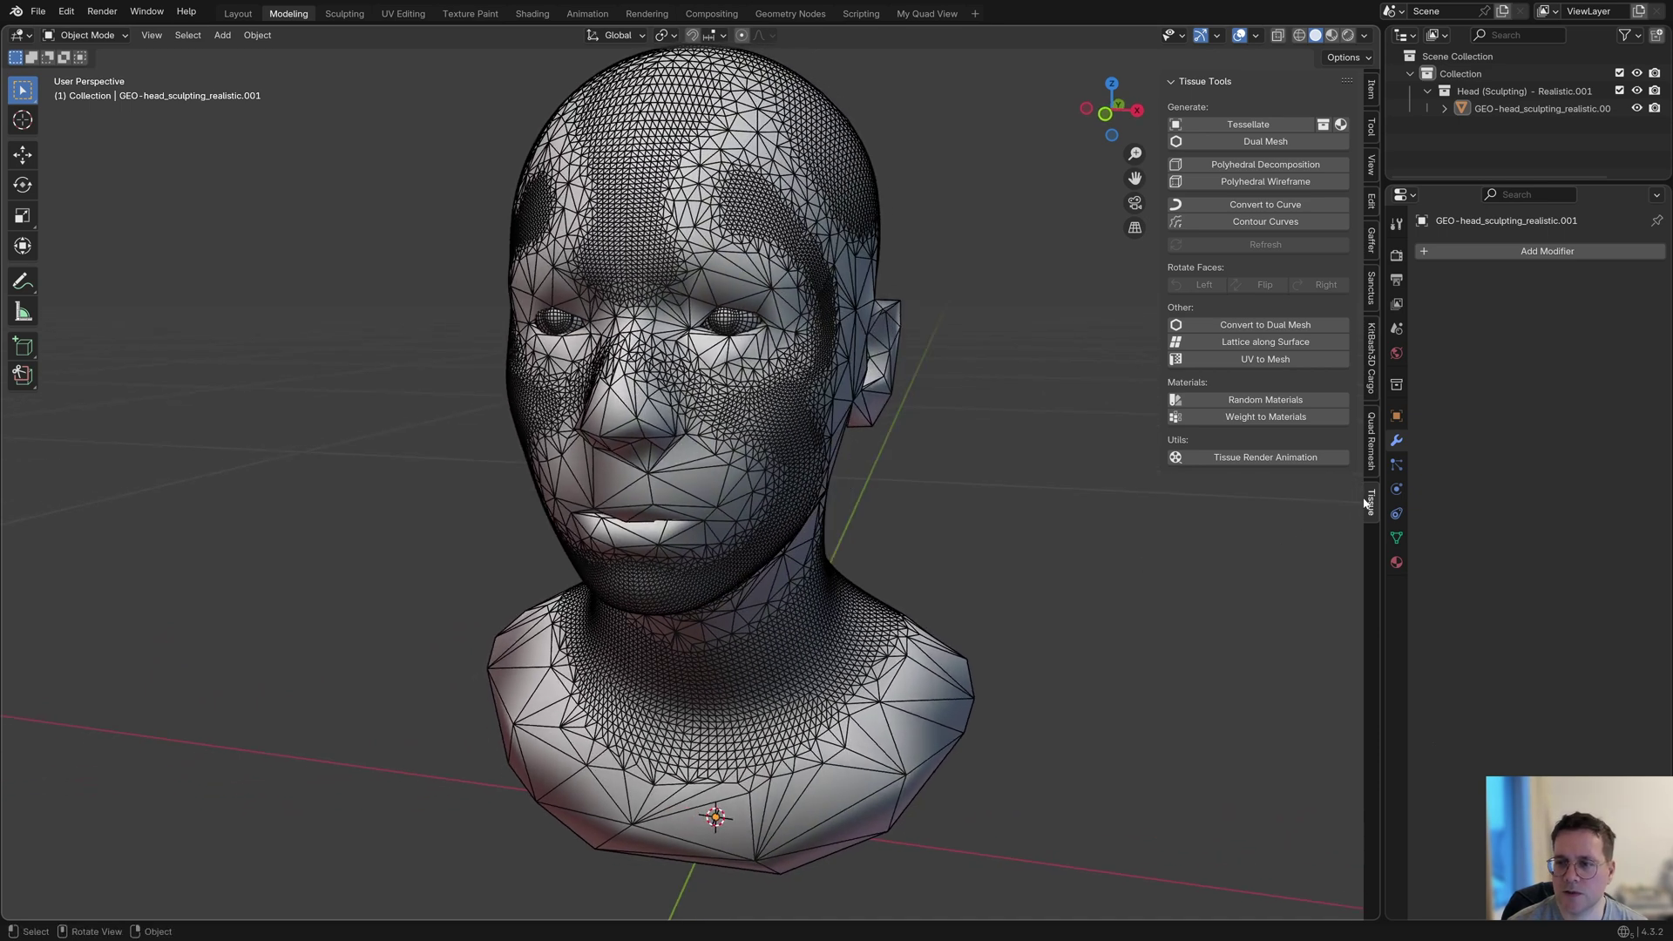
Step: Convert the head with Tissue's Convert to Dual Mesh, then deselect it
click(1320, 325)
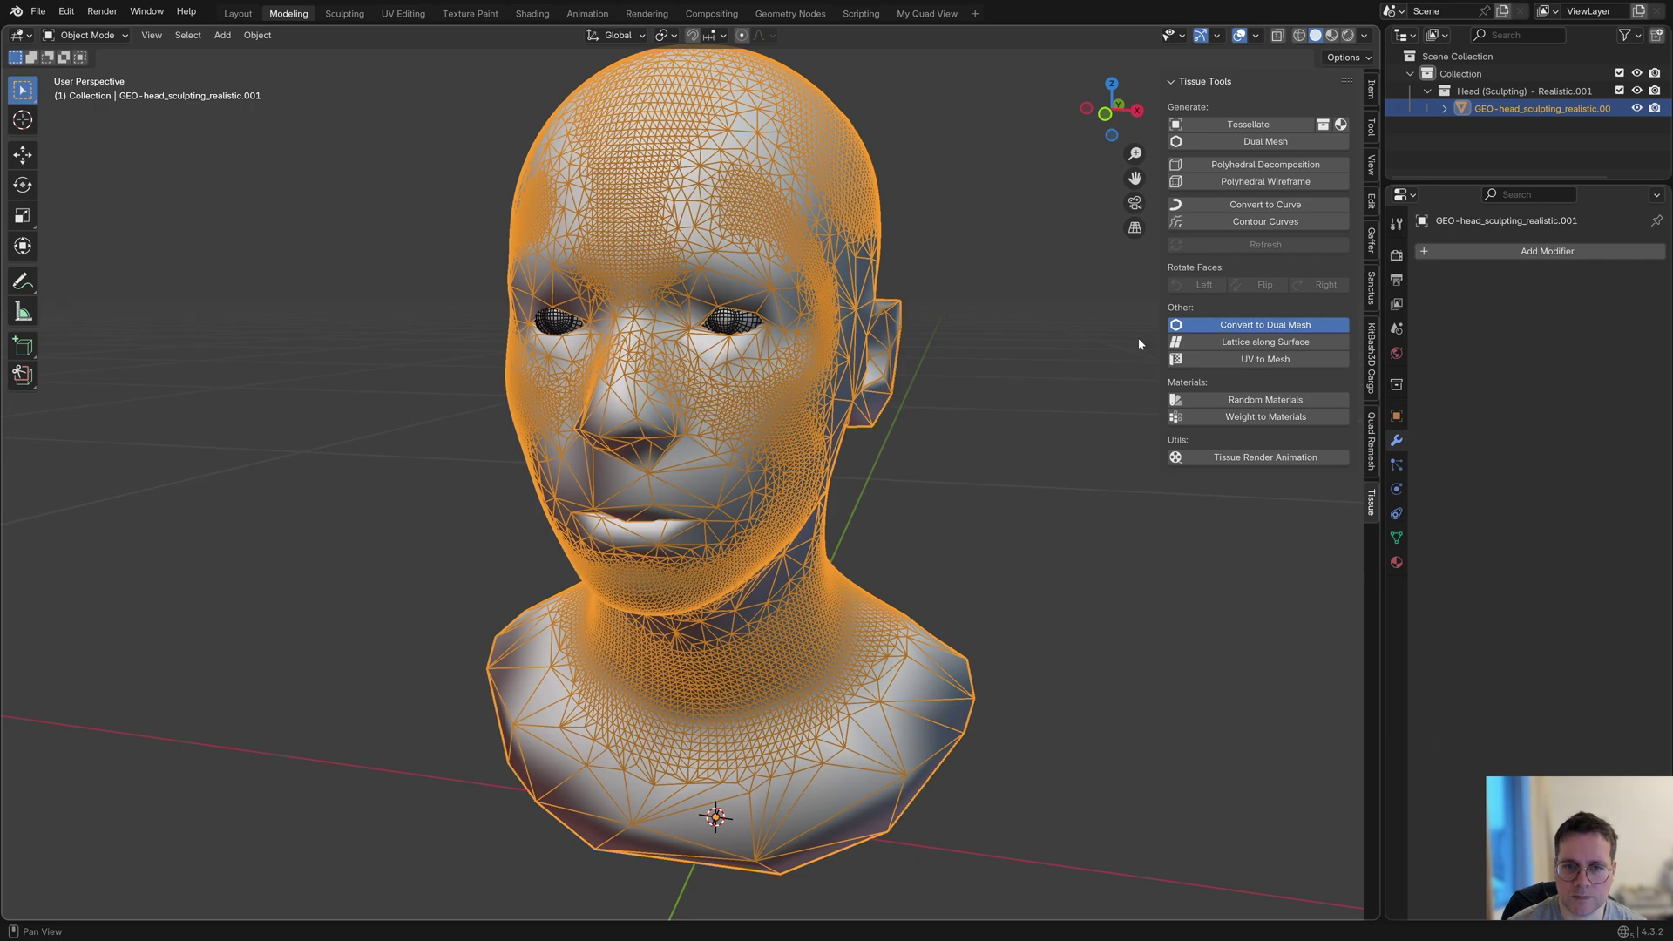
middle_drag(821, 425, 836, 418)
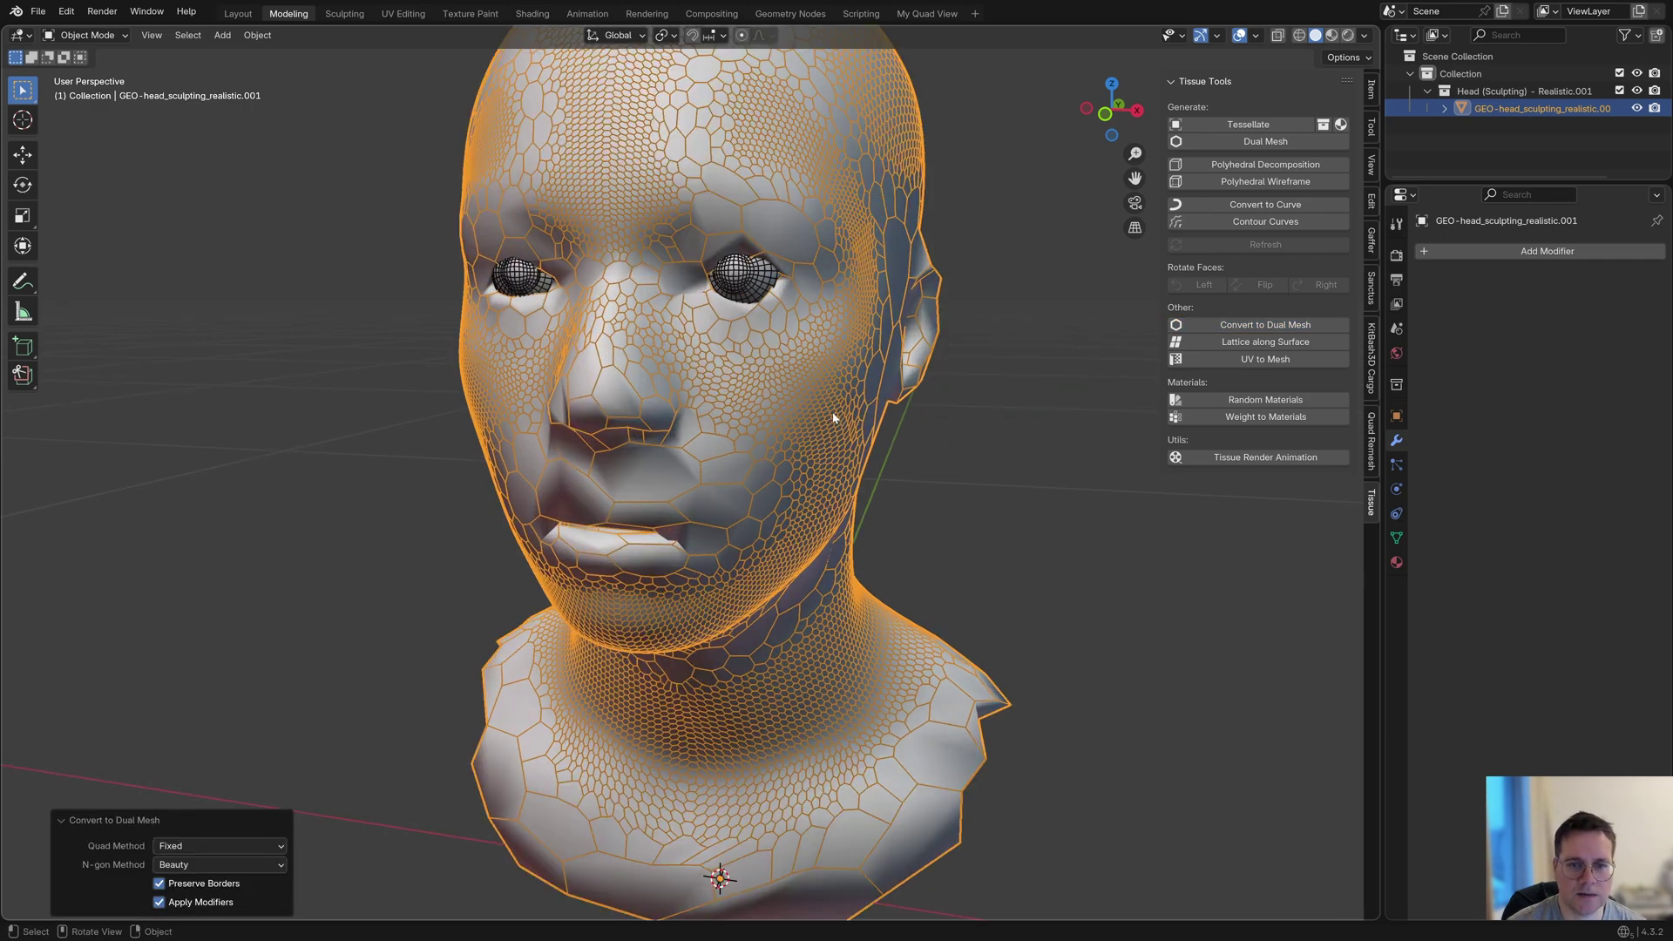
click(974, 389)
middle_drag(974, 388, 747, 464)
Step: Add a Wireframe modifier with 0.0021 m thickness and Replace Original turned off
click(854, 295)
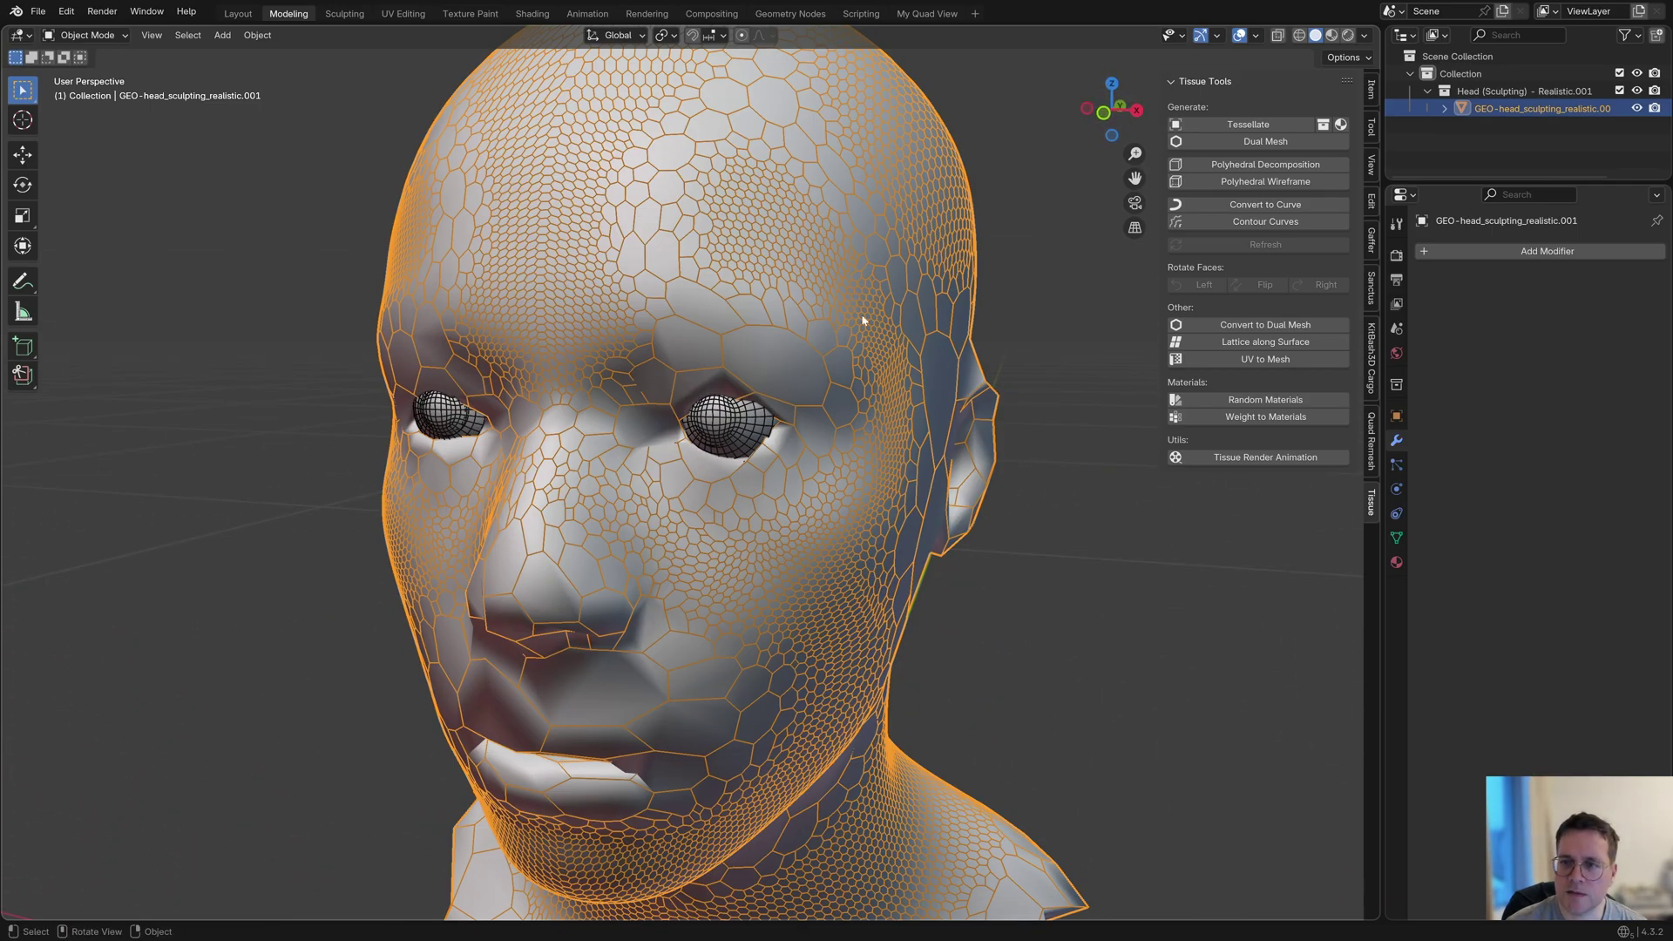
click(1542, 251)
key(space)
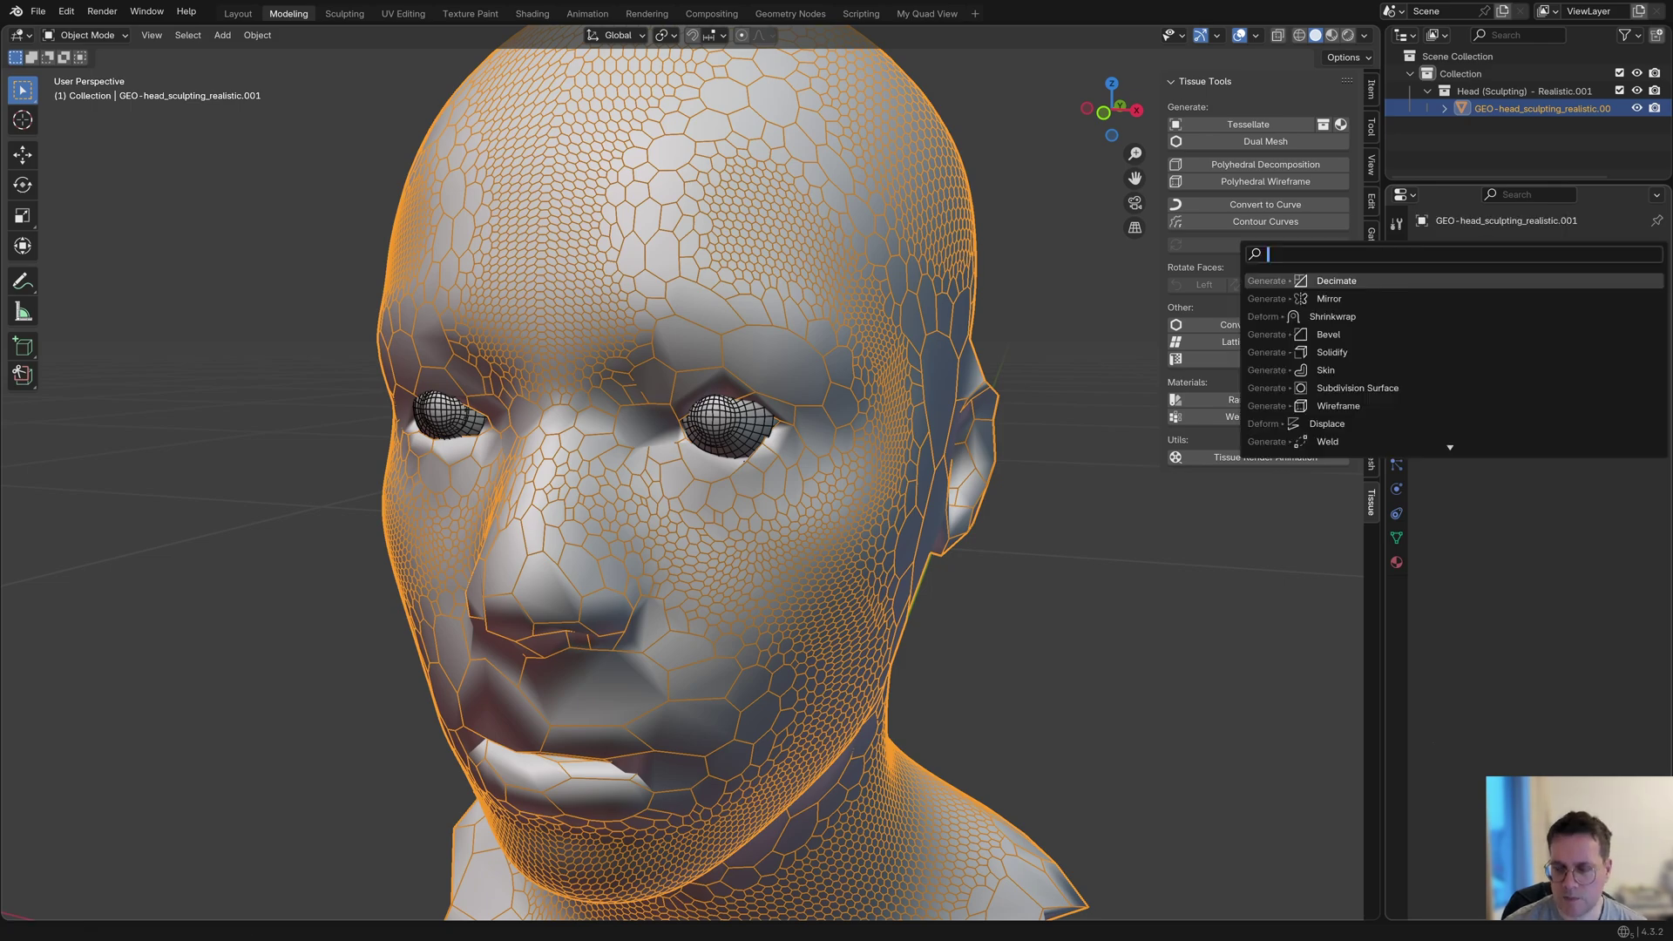
text(wire)
key(Return)
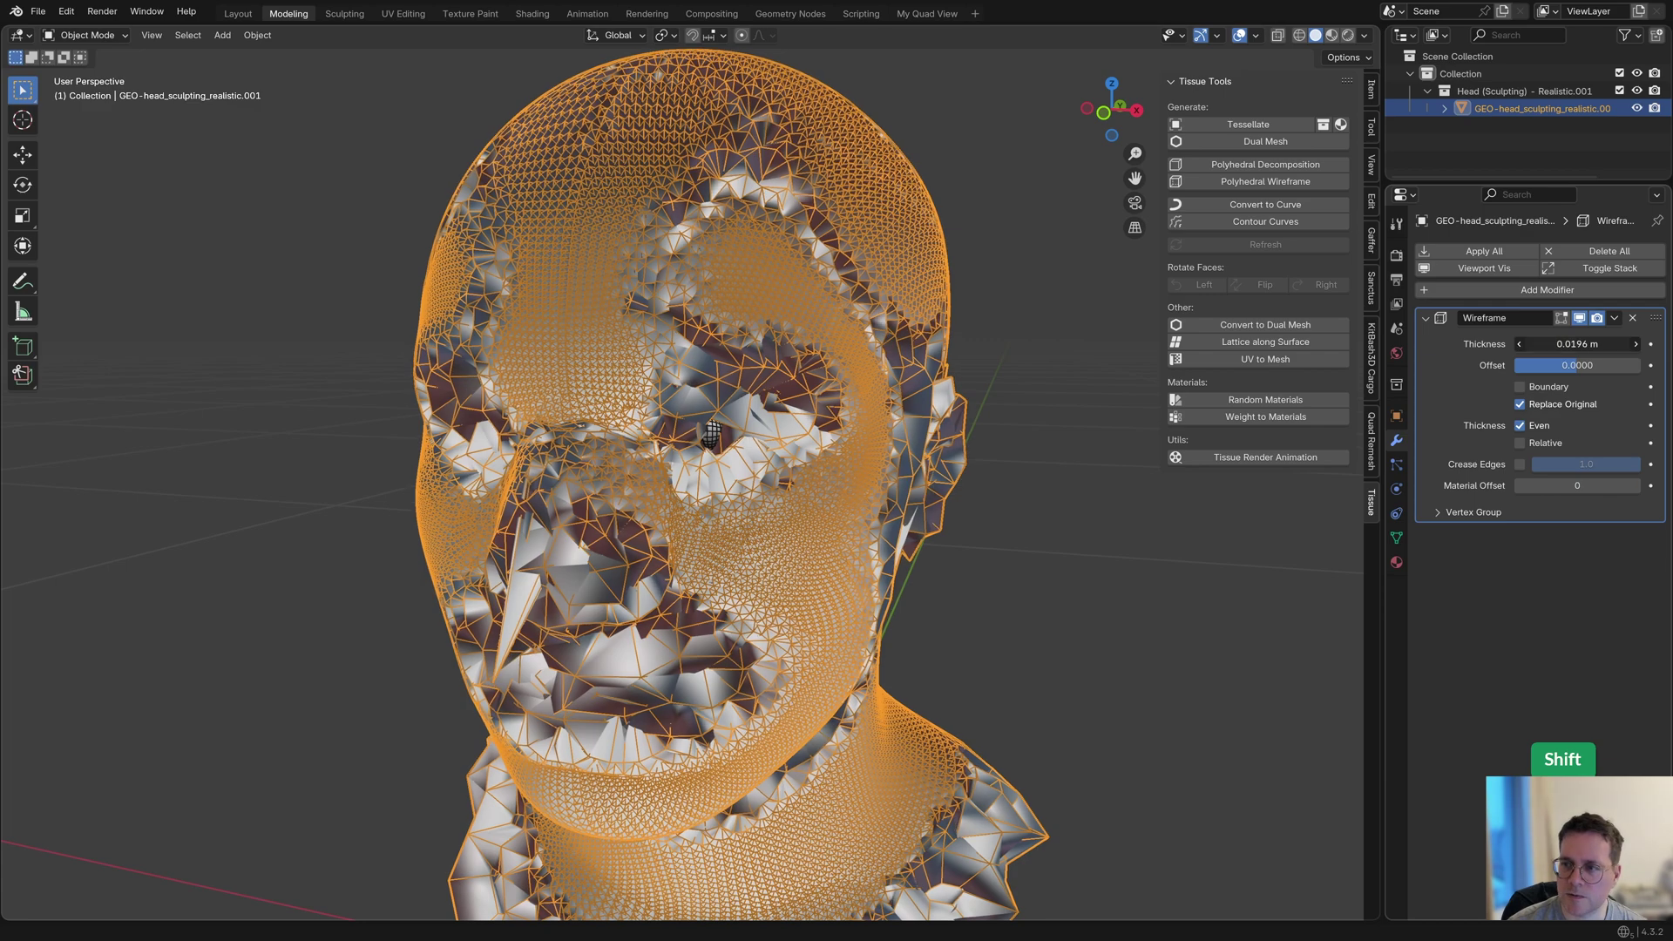
shift+drag(1576, 343, 1537, 343)
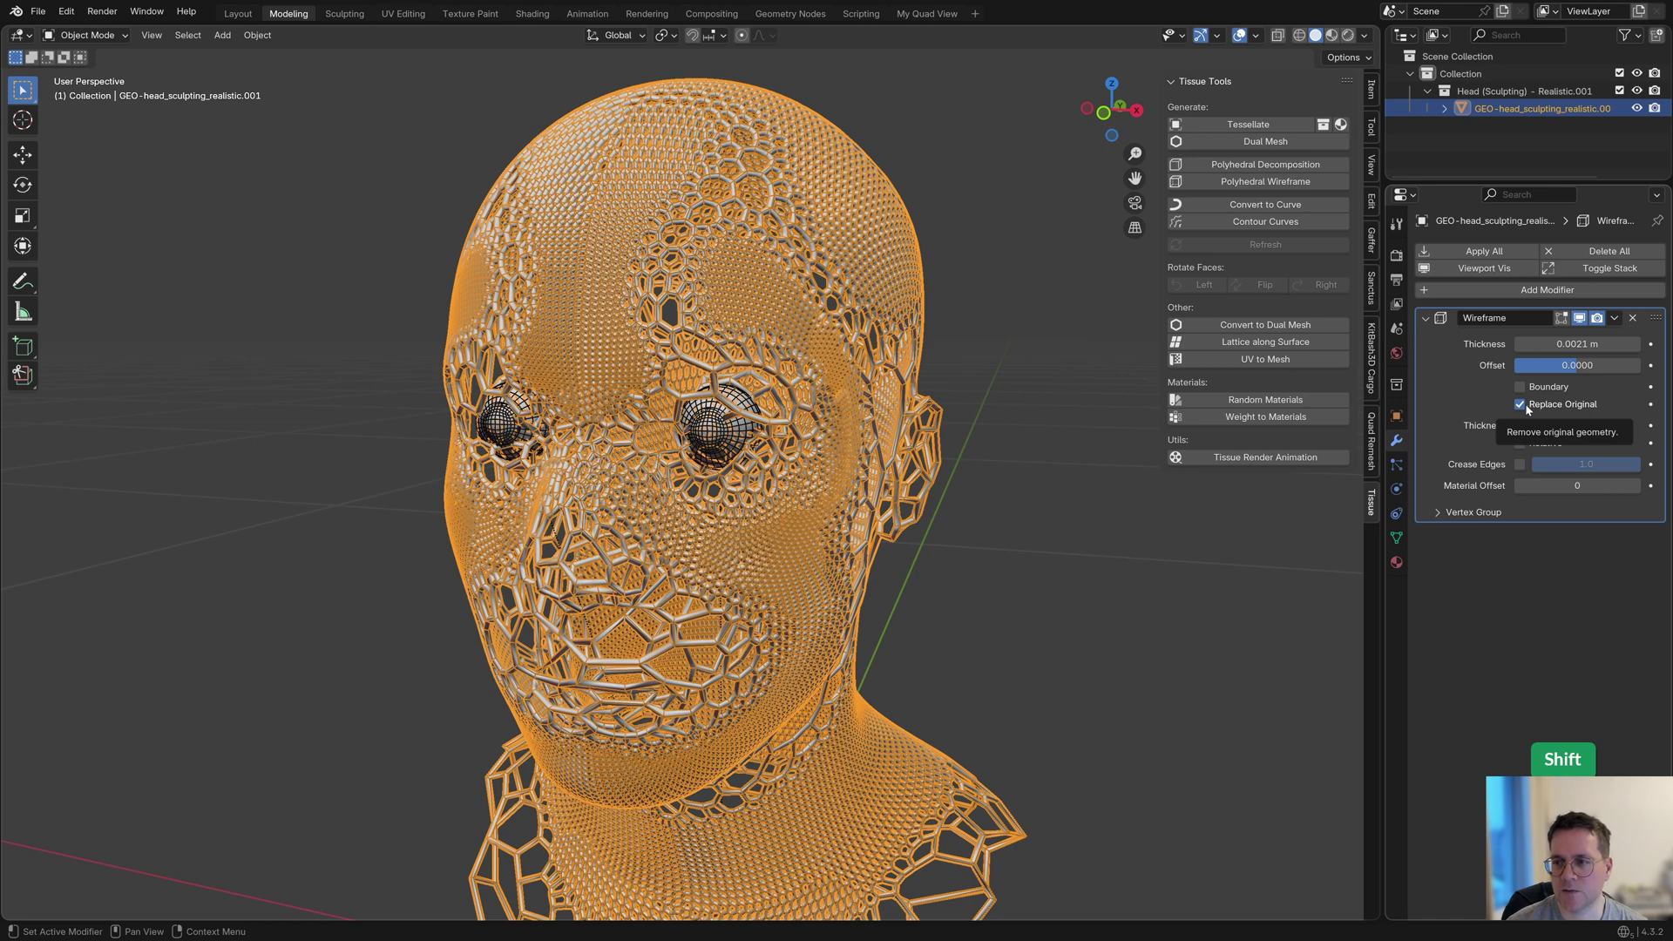
click(1520, 404)
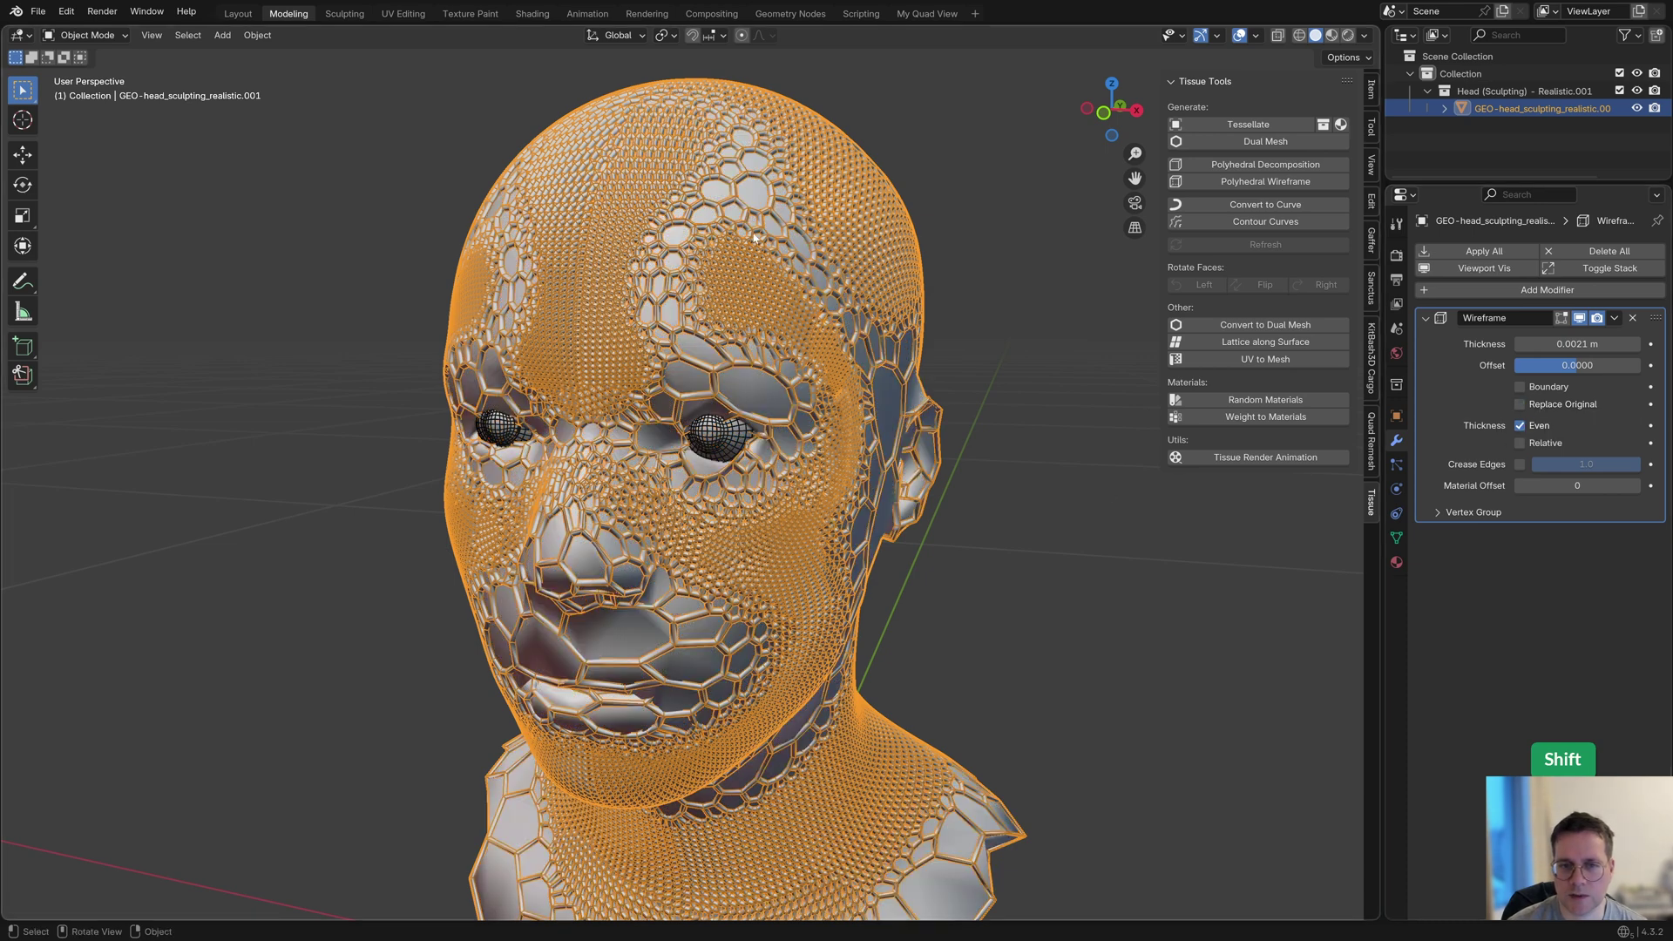
mouse_move(984, 342)
middle_down()
mouse_move(946, 350)
mouse_move(991, 326)
mouse_move(980, 340)
middle_up()
key(alt+a)
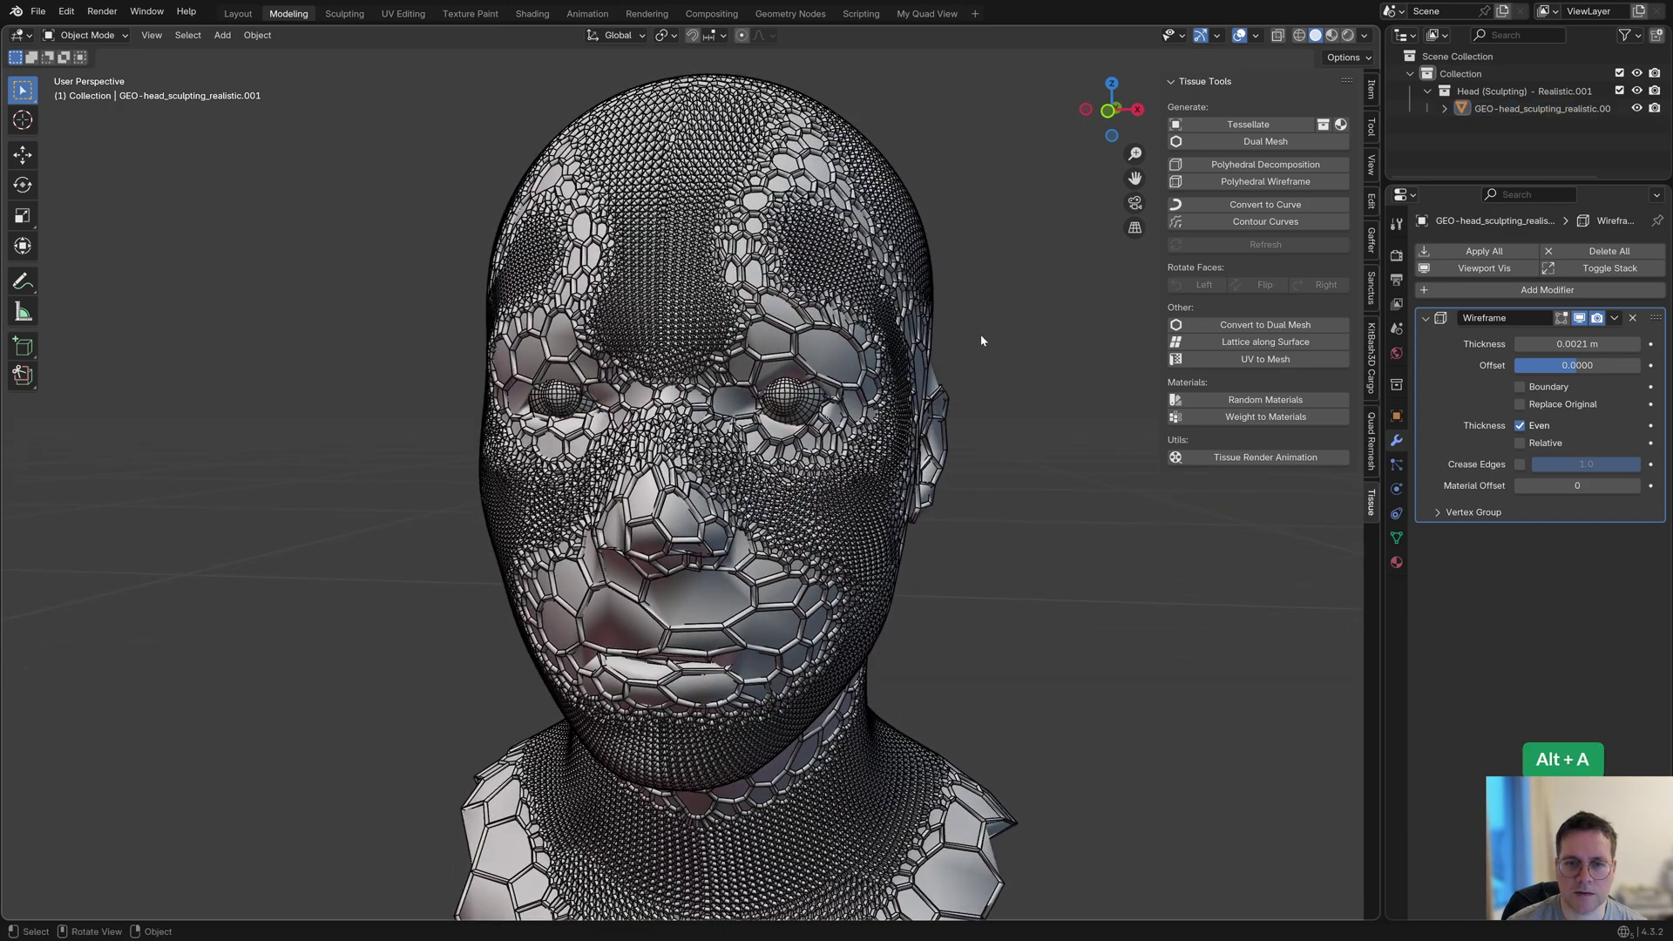
Step: Switch off the wireframe overlay and shade the head with the normal MatCap
click(1254, 36)
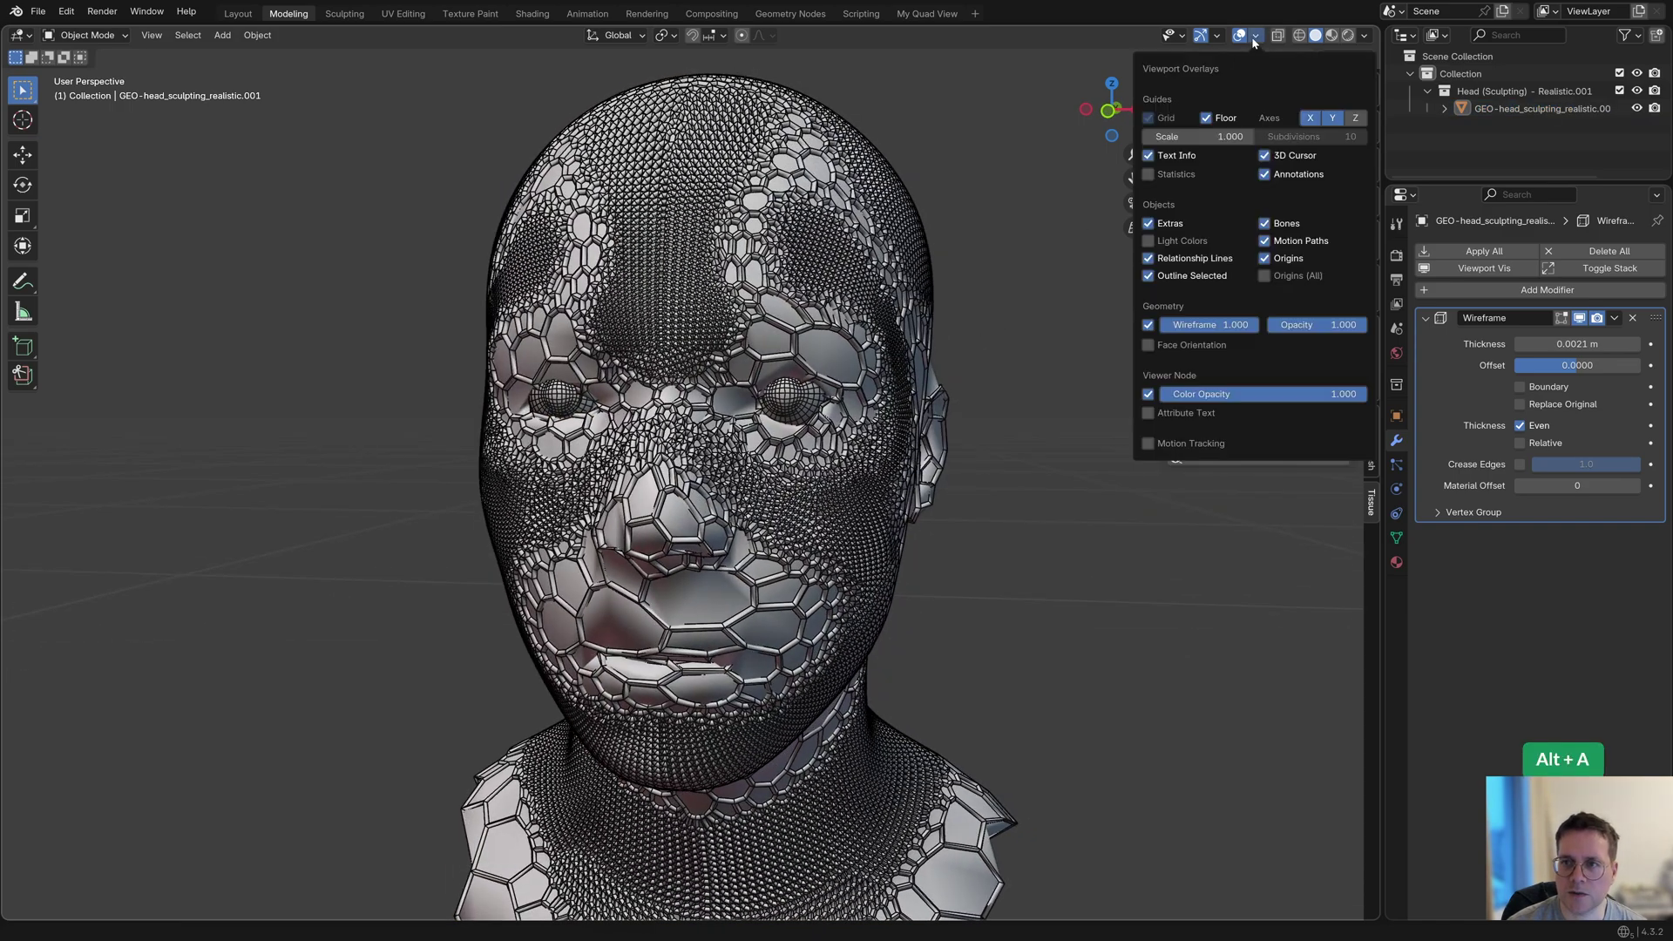
click(1148, 325)
click(1364, 36)
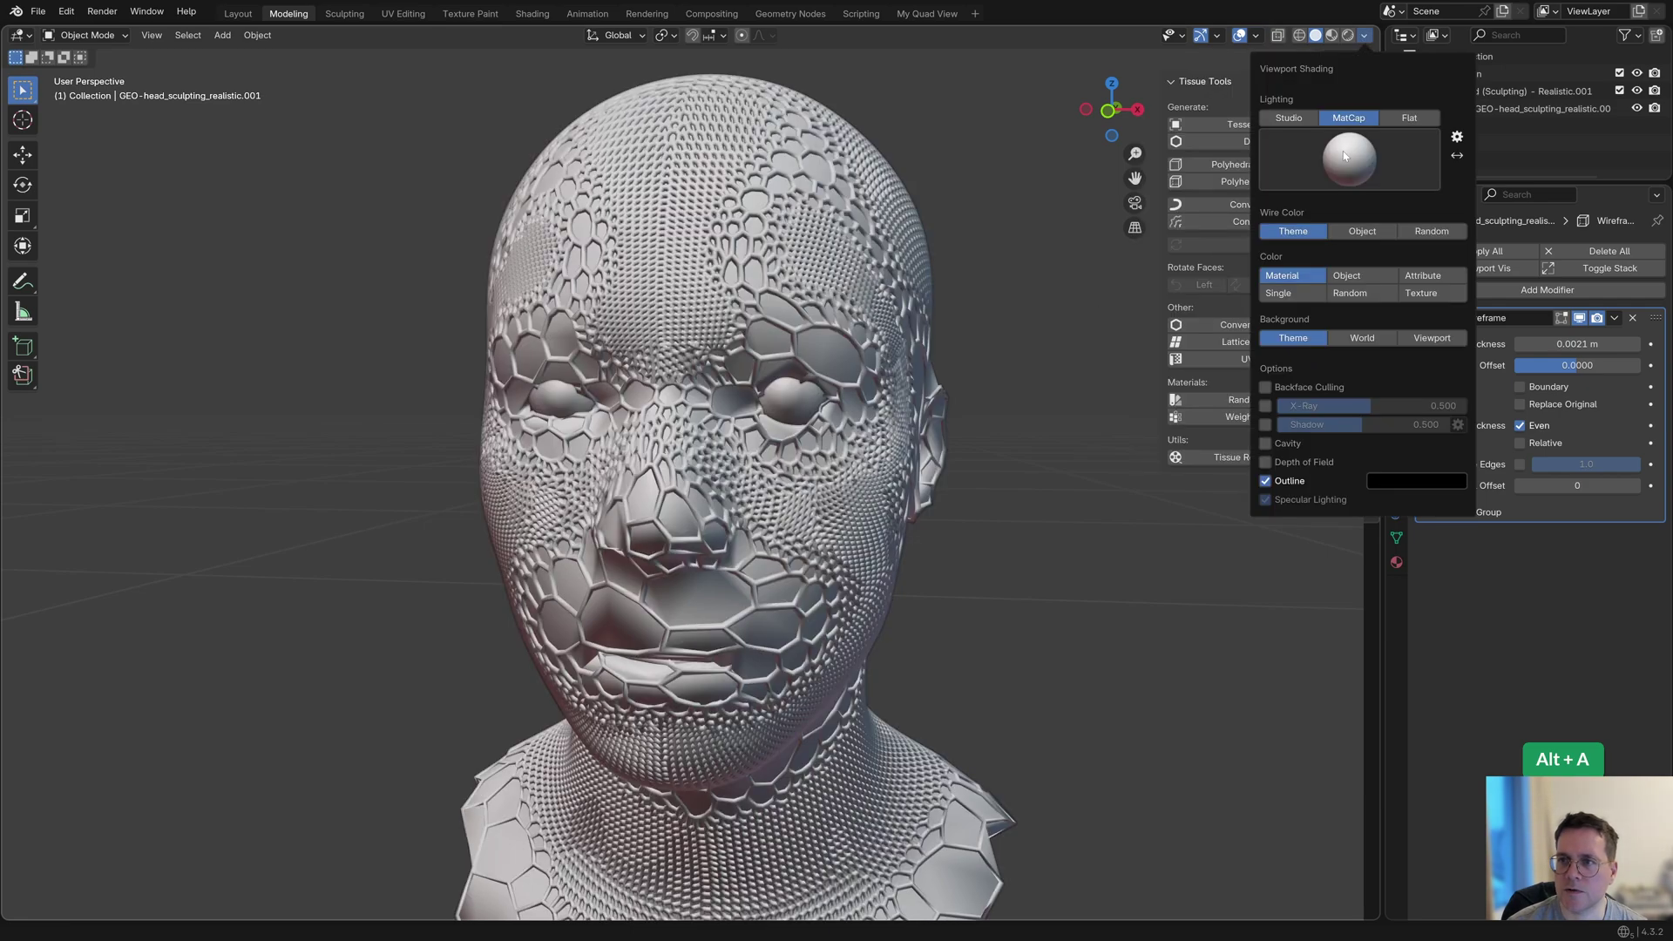
click(1325, 140)
click(1110, 237)
middle_drag(1109, 237, 1052, 249)
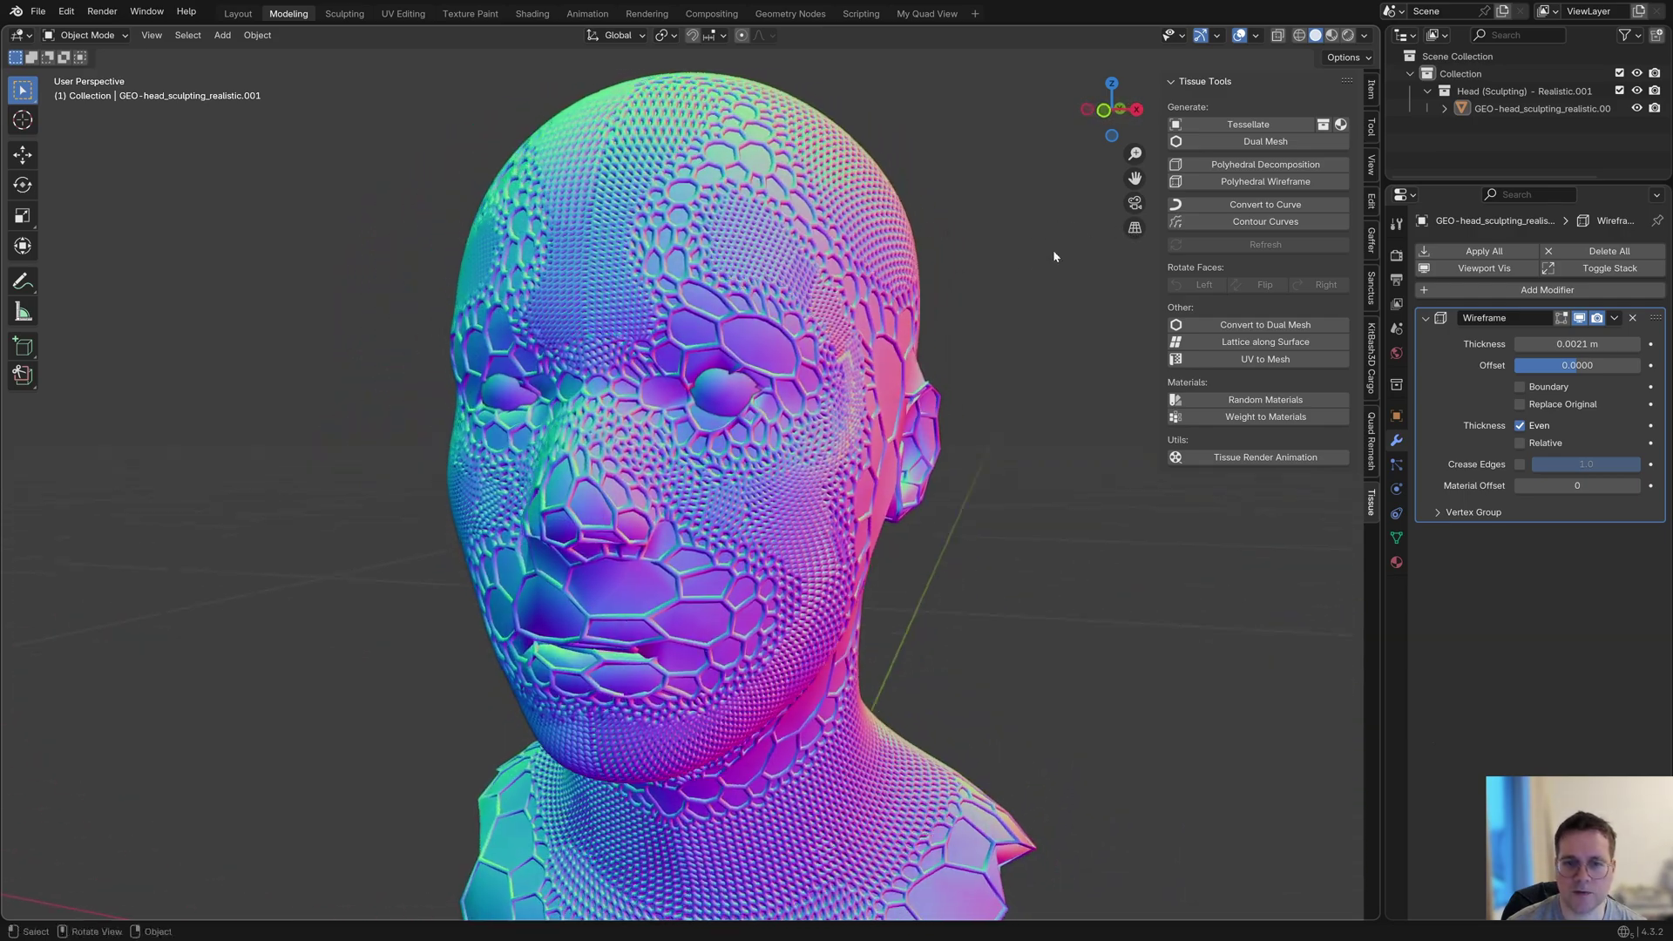
Step: Reselect the head and return to the Wireframe modifier's thickness setting
scroll(922, 263, up, 3)
click(841, 246)
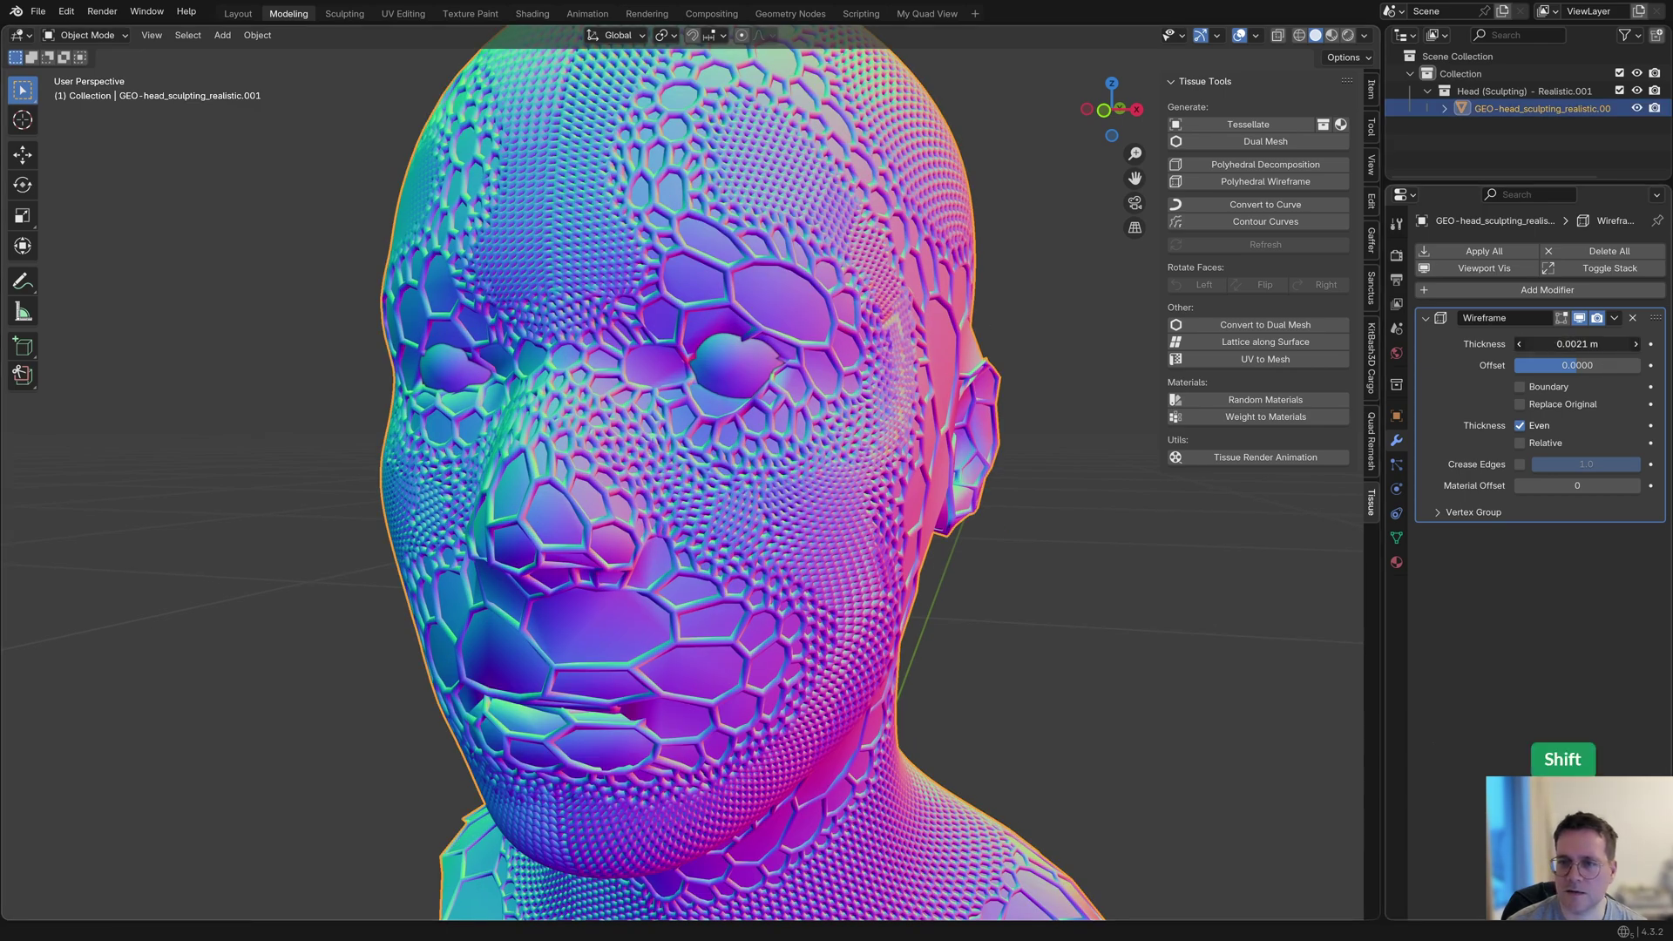
mouse_move(1577, 343)
shift+mouse_down()
mouse_move(1559, 343)
mouse_move(1577, 343)
shift+mouse_up()
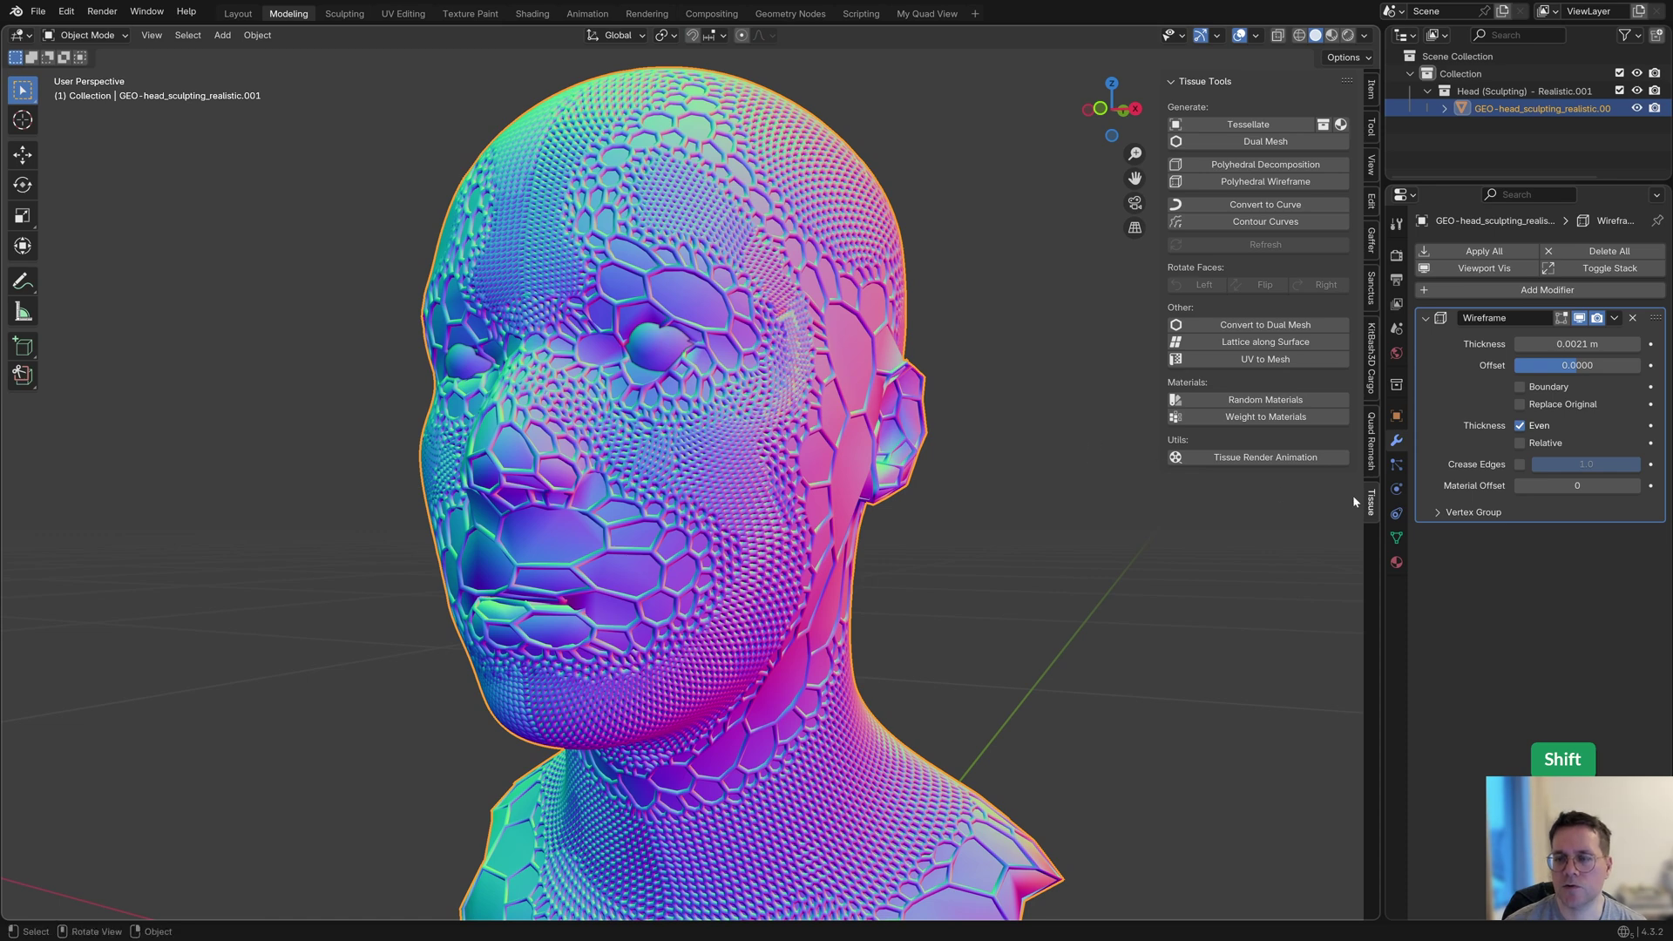
Step: Set the Wireframe modifier's vertex group to the painted Group
click(1437, 512)
click(1572, 537)
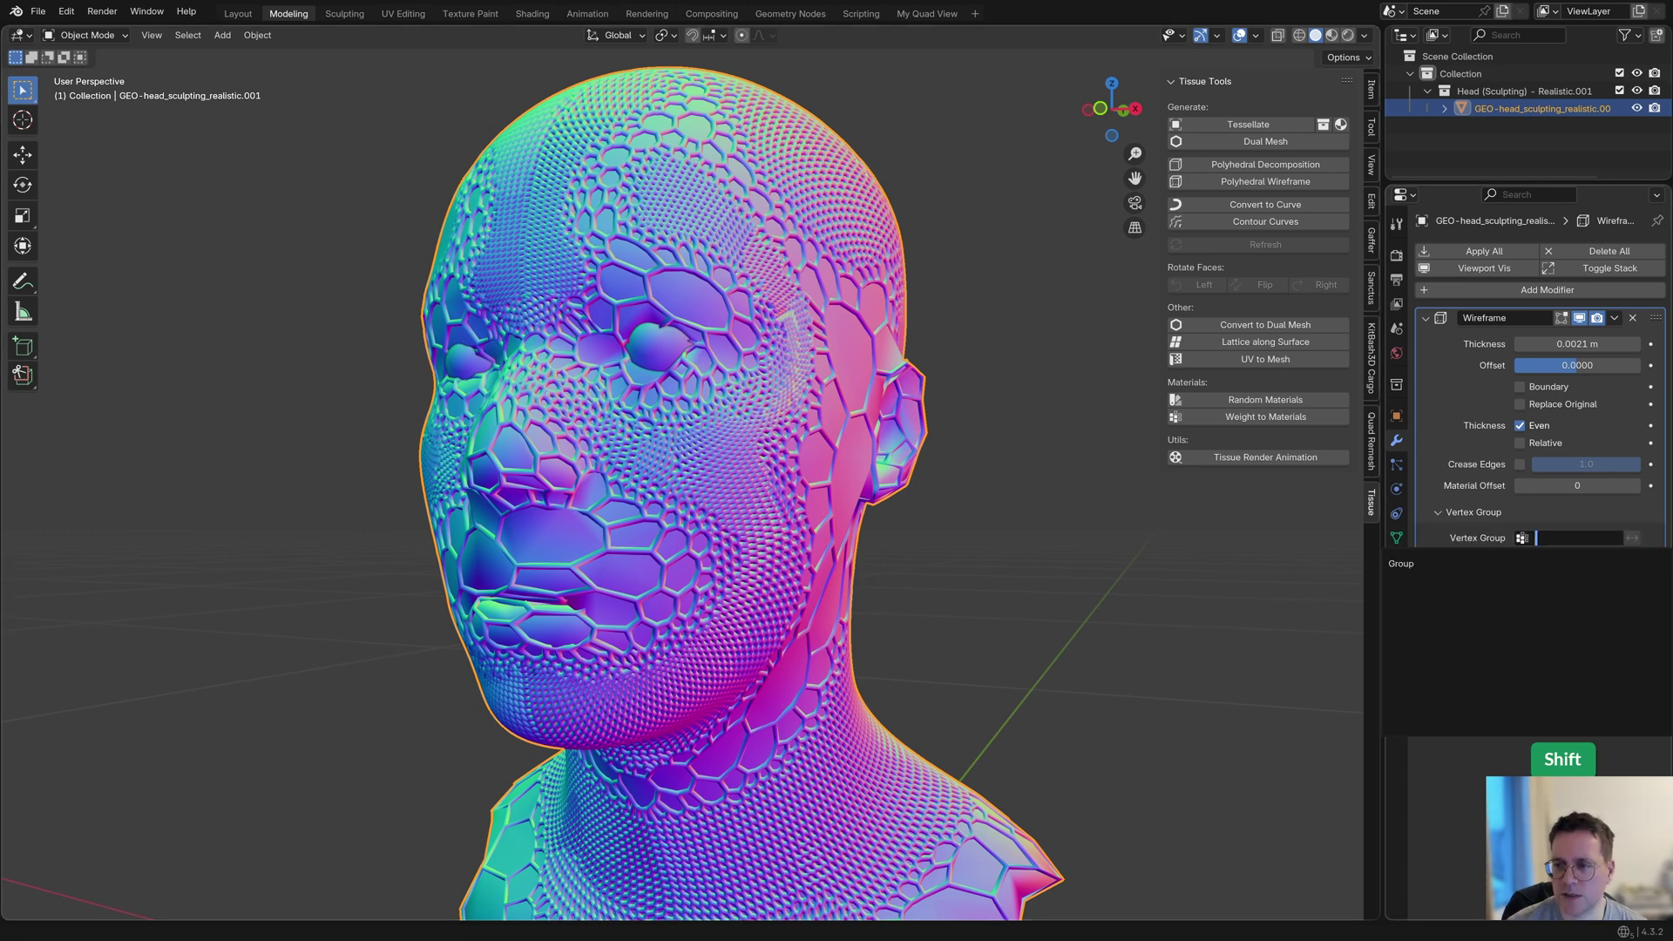
click(1411, 564)
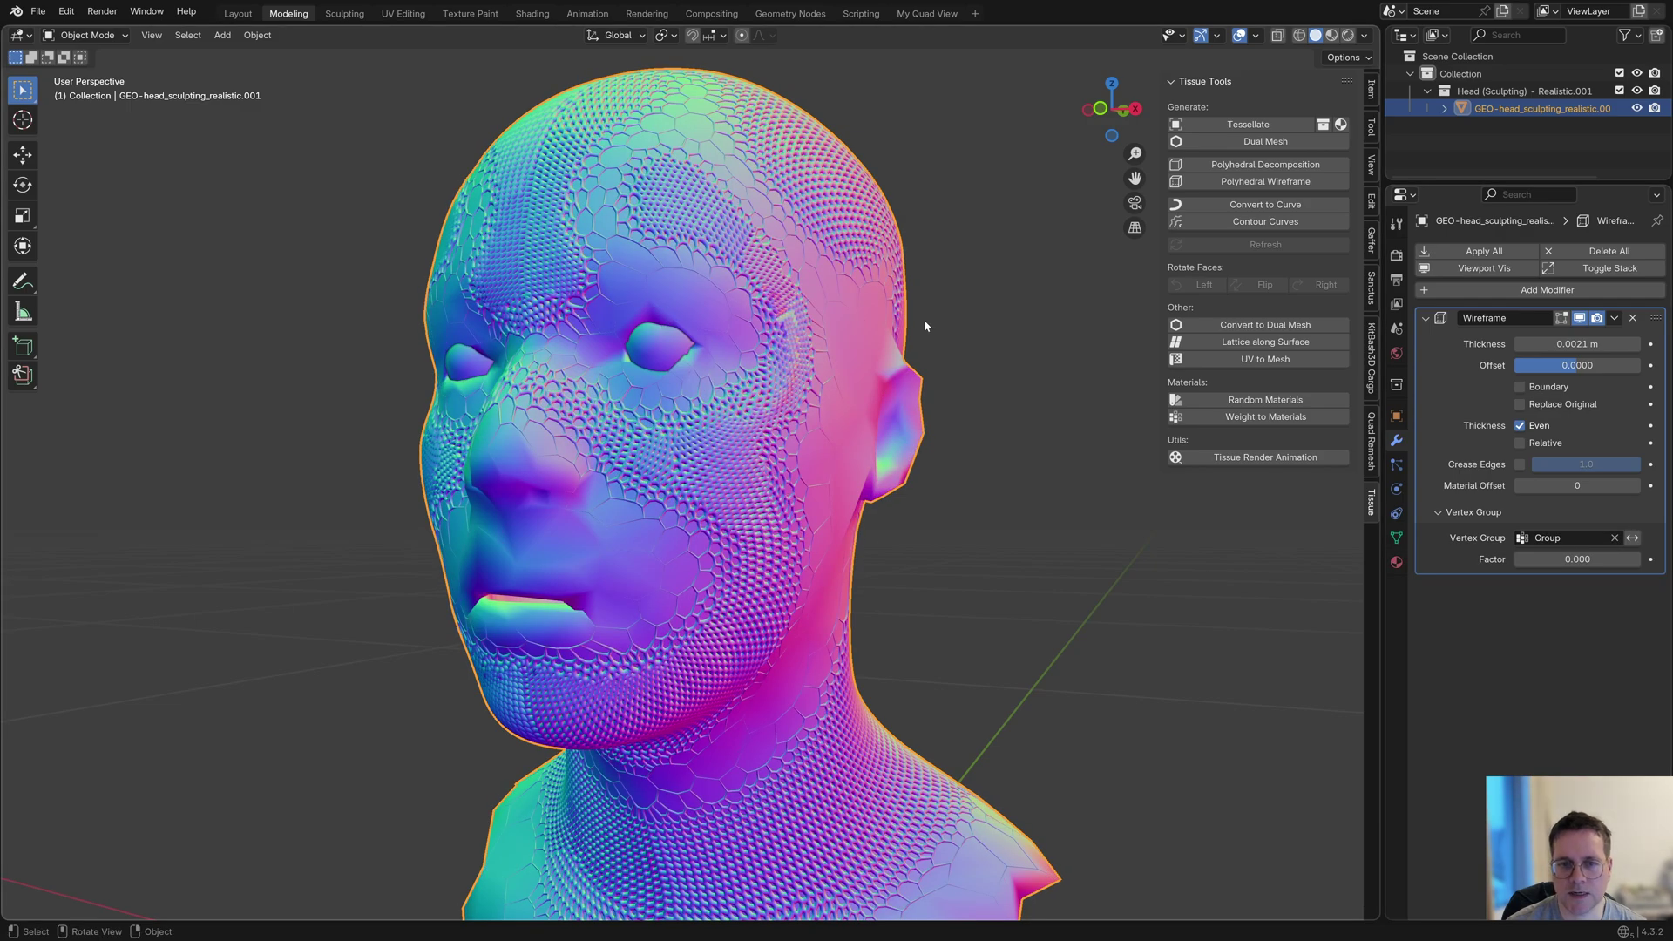
middle_drag(925, 324, 863, 396)
scroll(839, 362, up, 2)
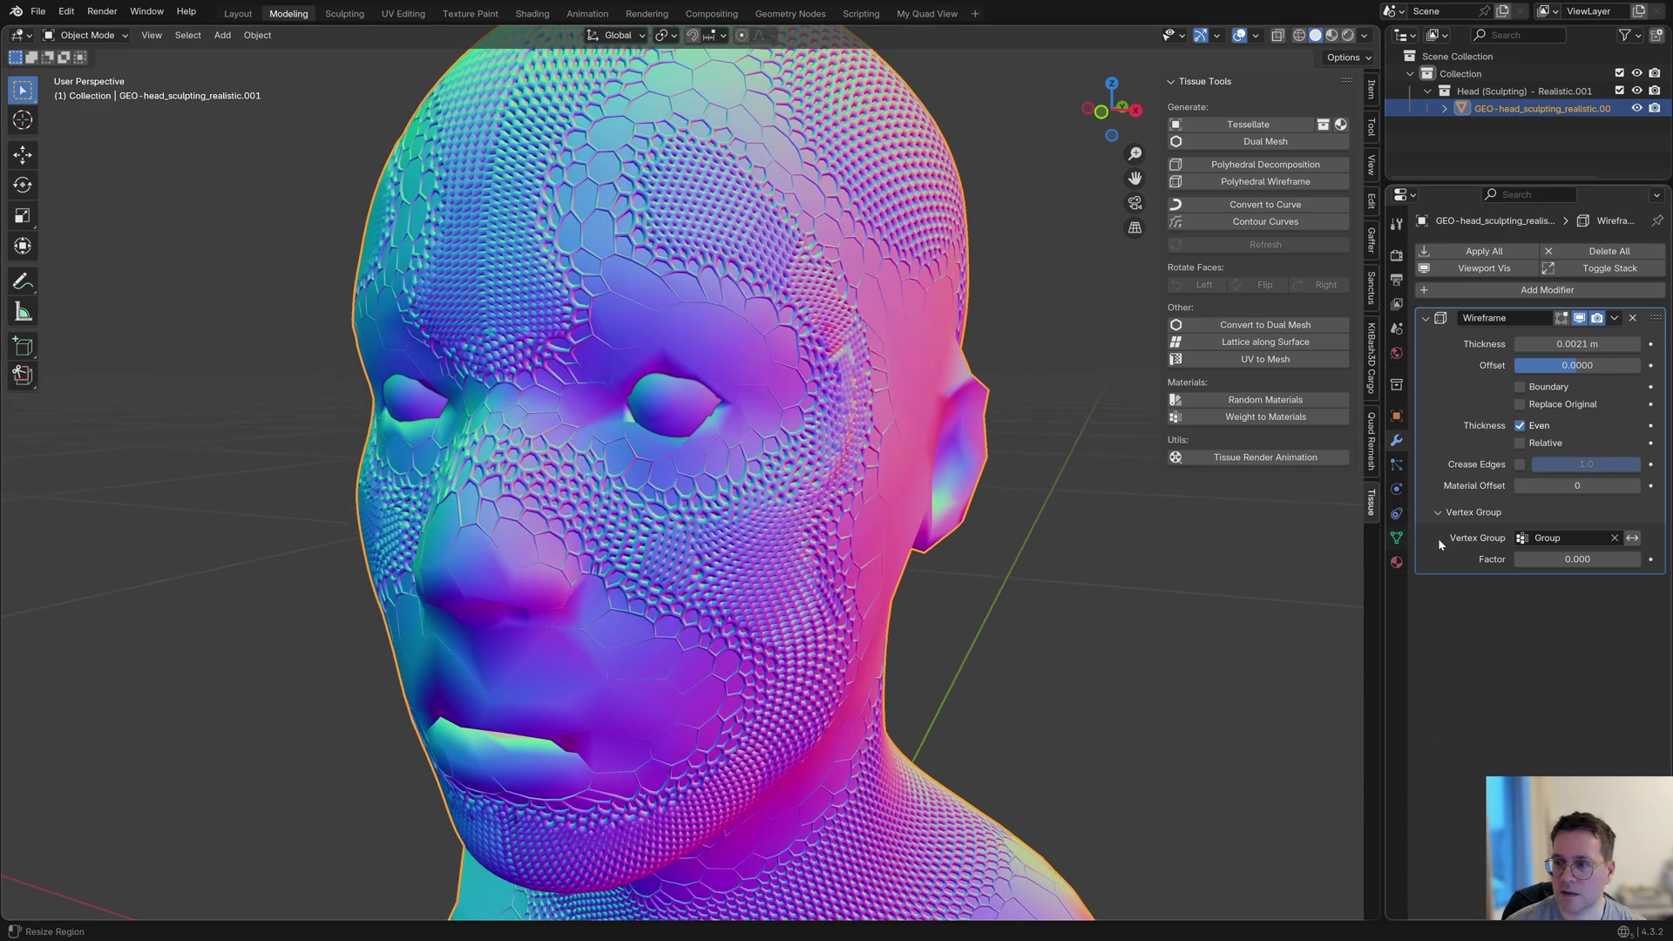
Step: Try Invert on and off, then raise the vertex group factor to 0.236
click(1632, 539)
scroll(837, 392, down, 3)
middle_drag(836, 392, 749, 399)
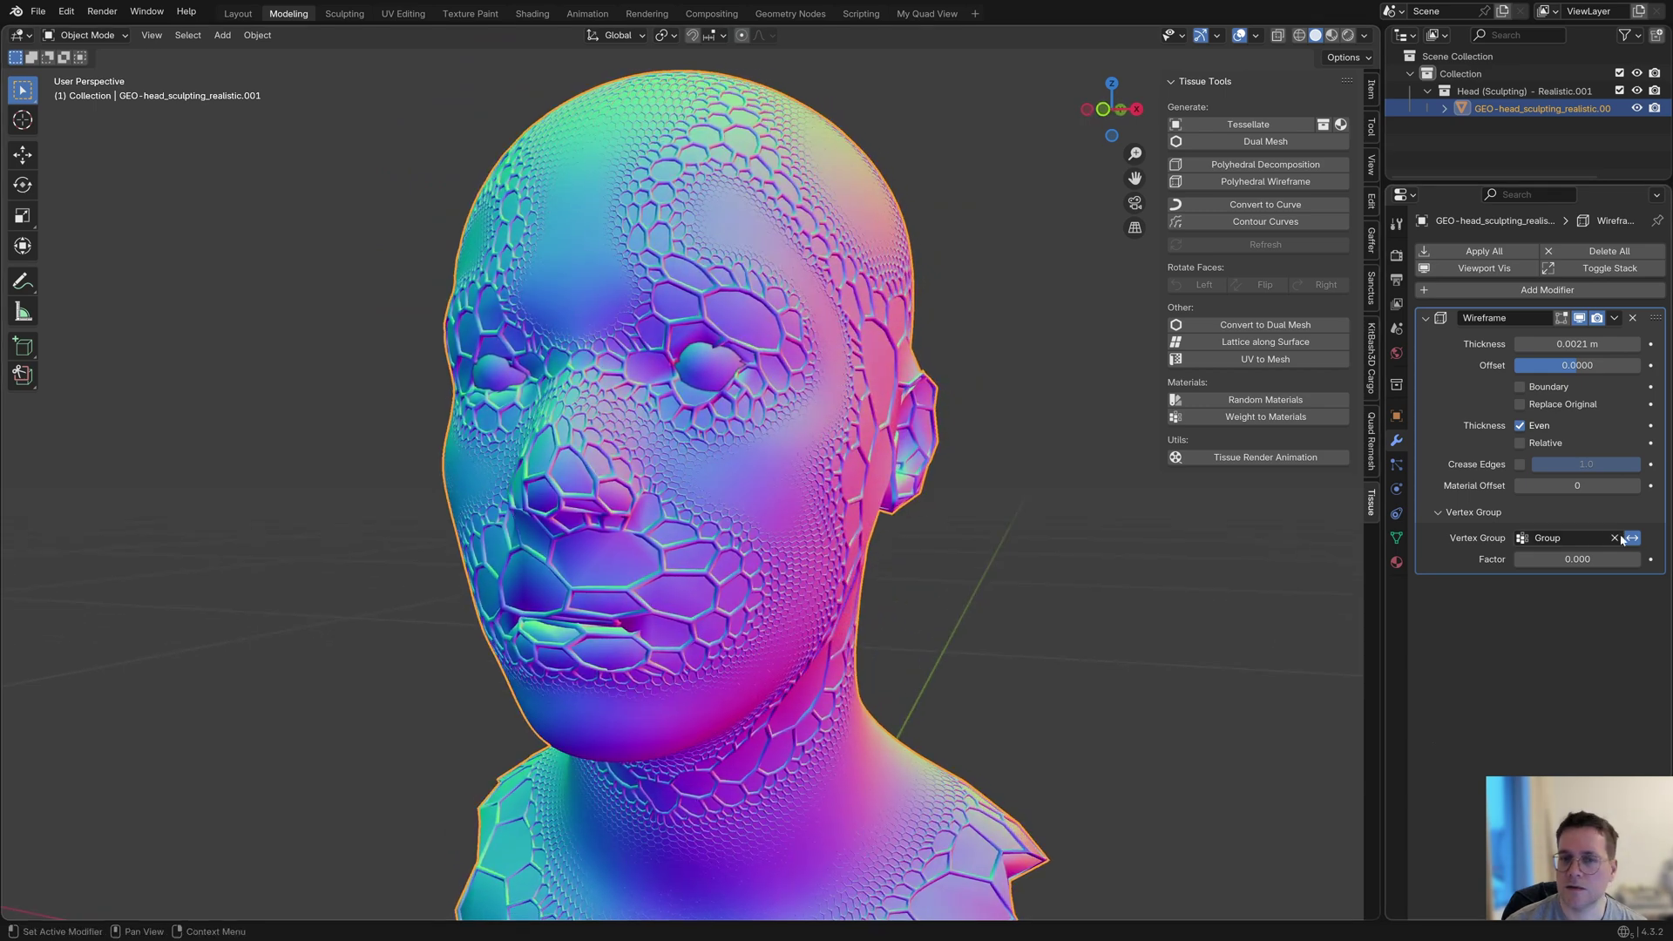
click(1629, 538)
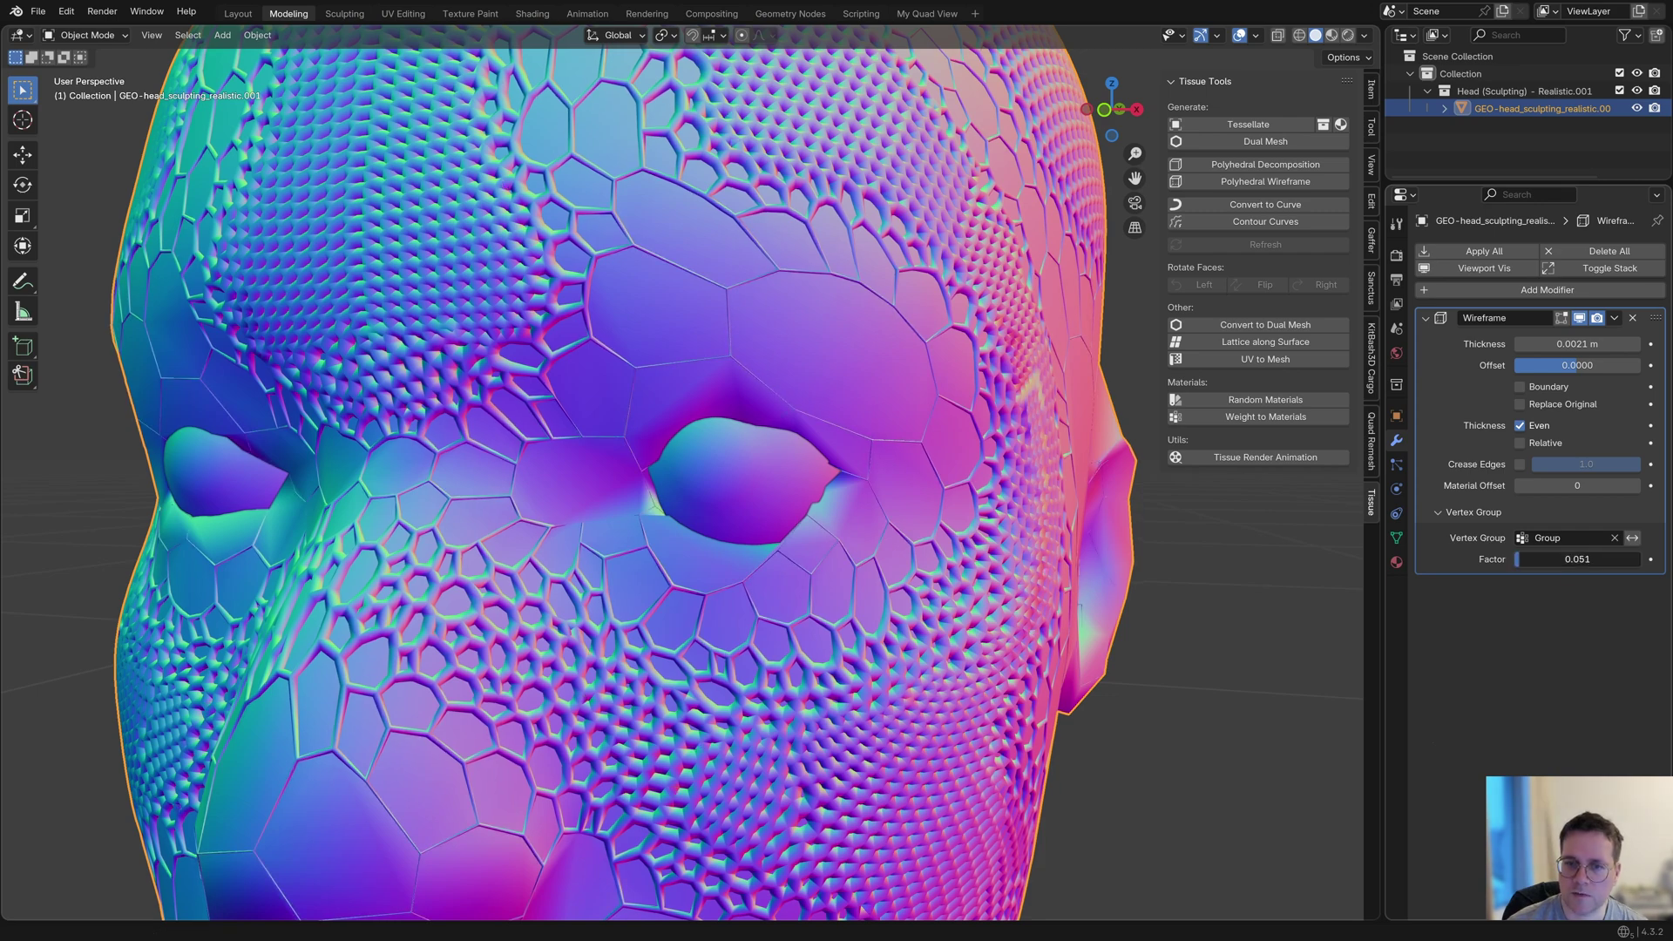
drag(1577, 558, 1610, 558)
middle_drag(365, 340, 842, 339)
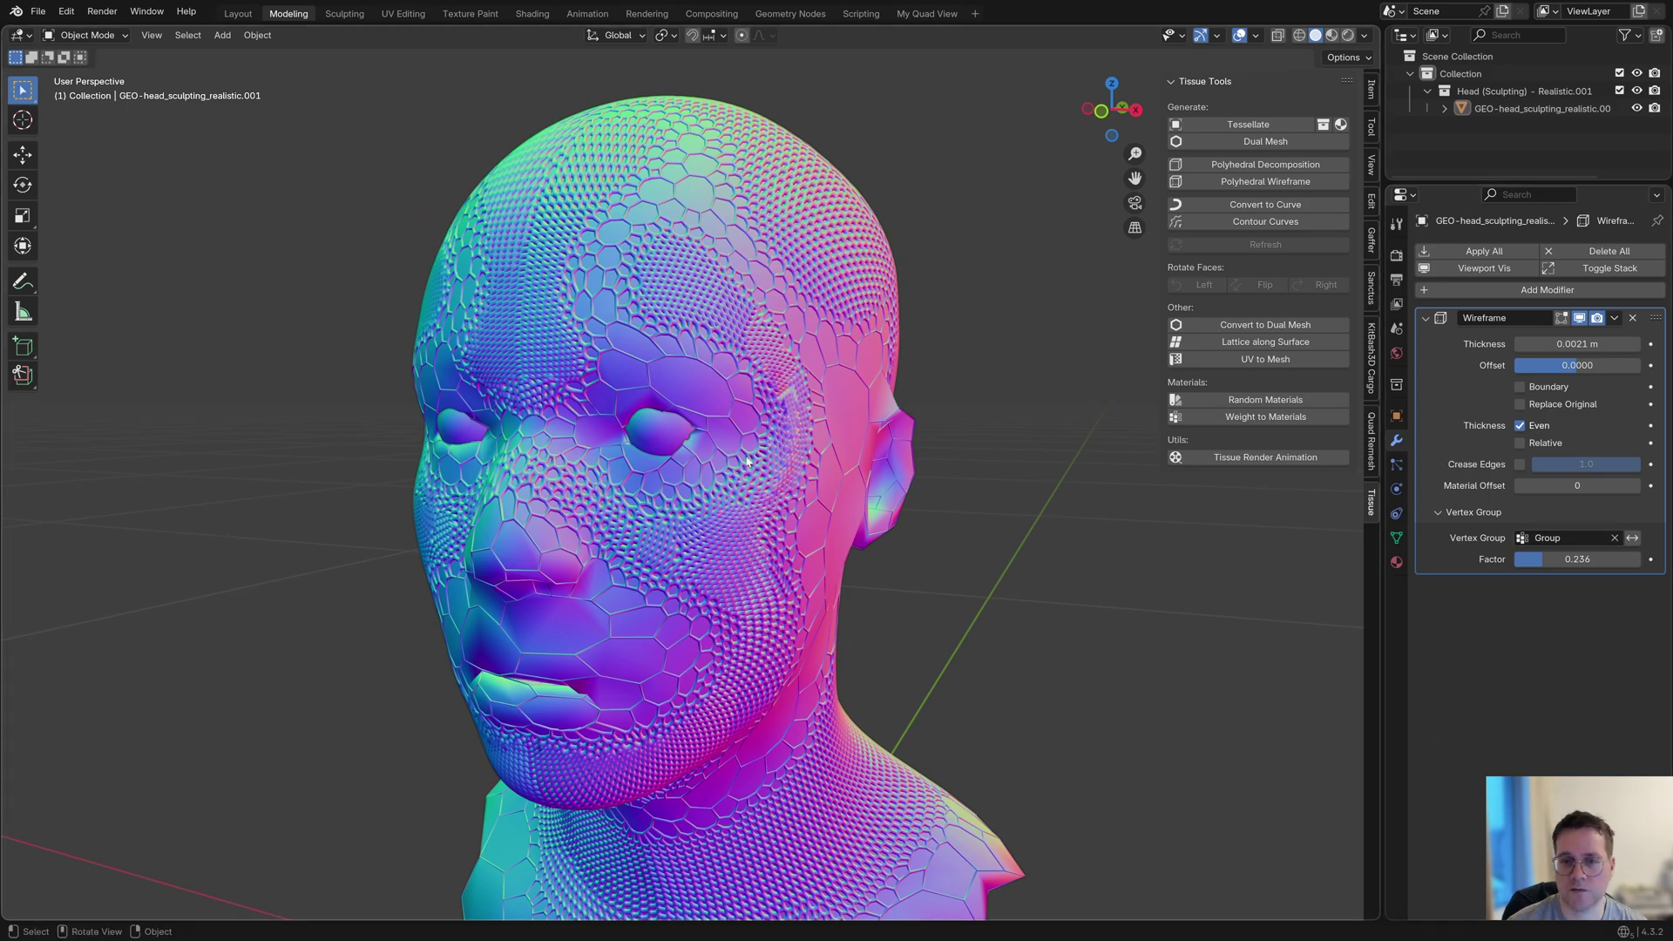
middle_drag(749, 448, 751, 418)
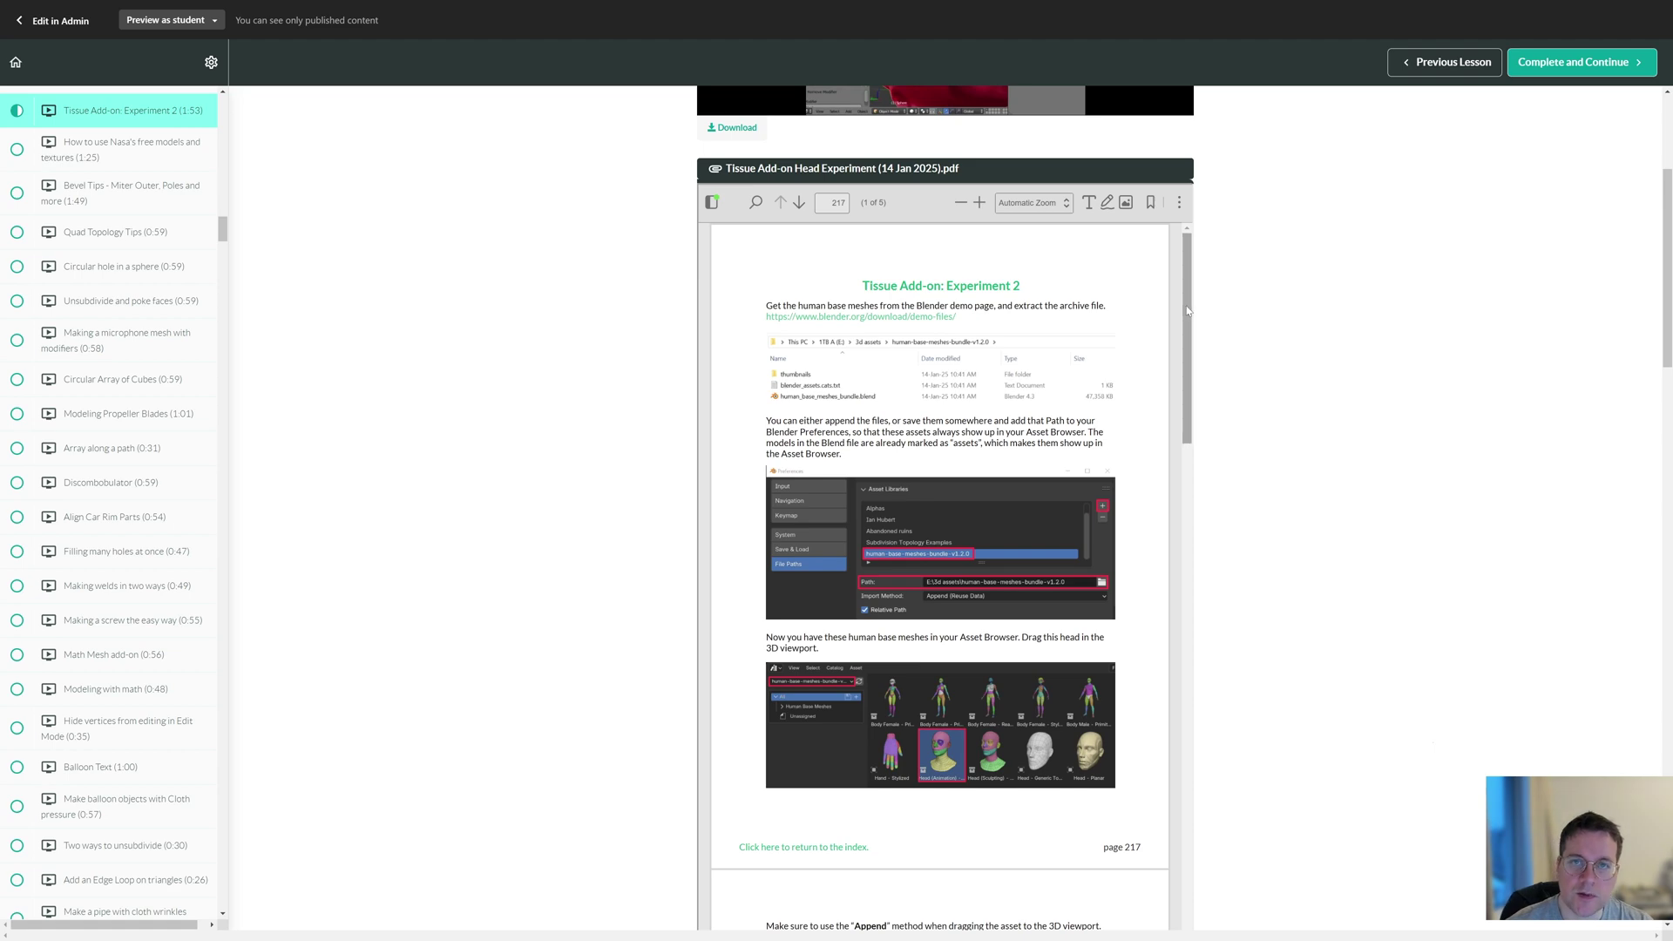
Step: Scroll down through the lesson's PDF viewers and comments, then back up
scroll(1187, 310, down, 15)
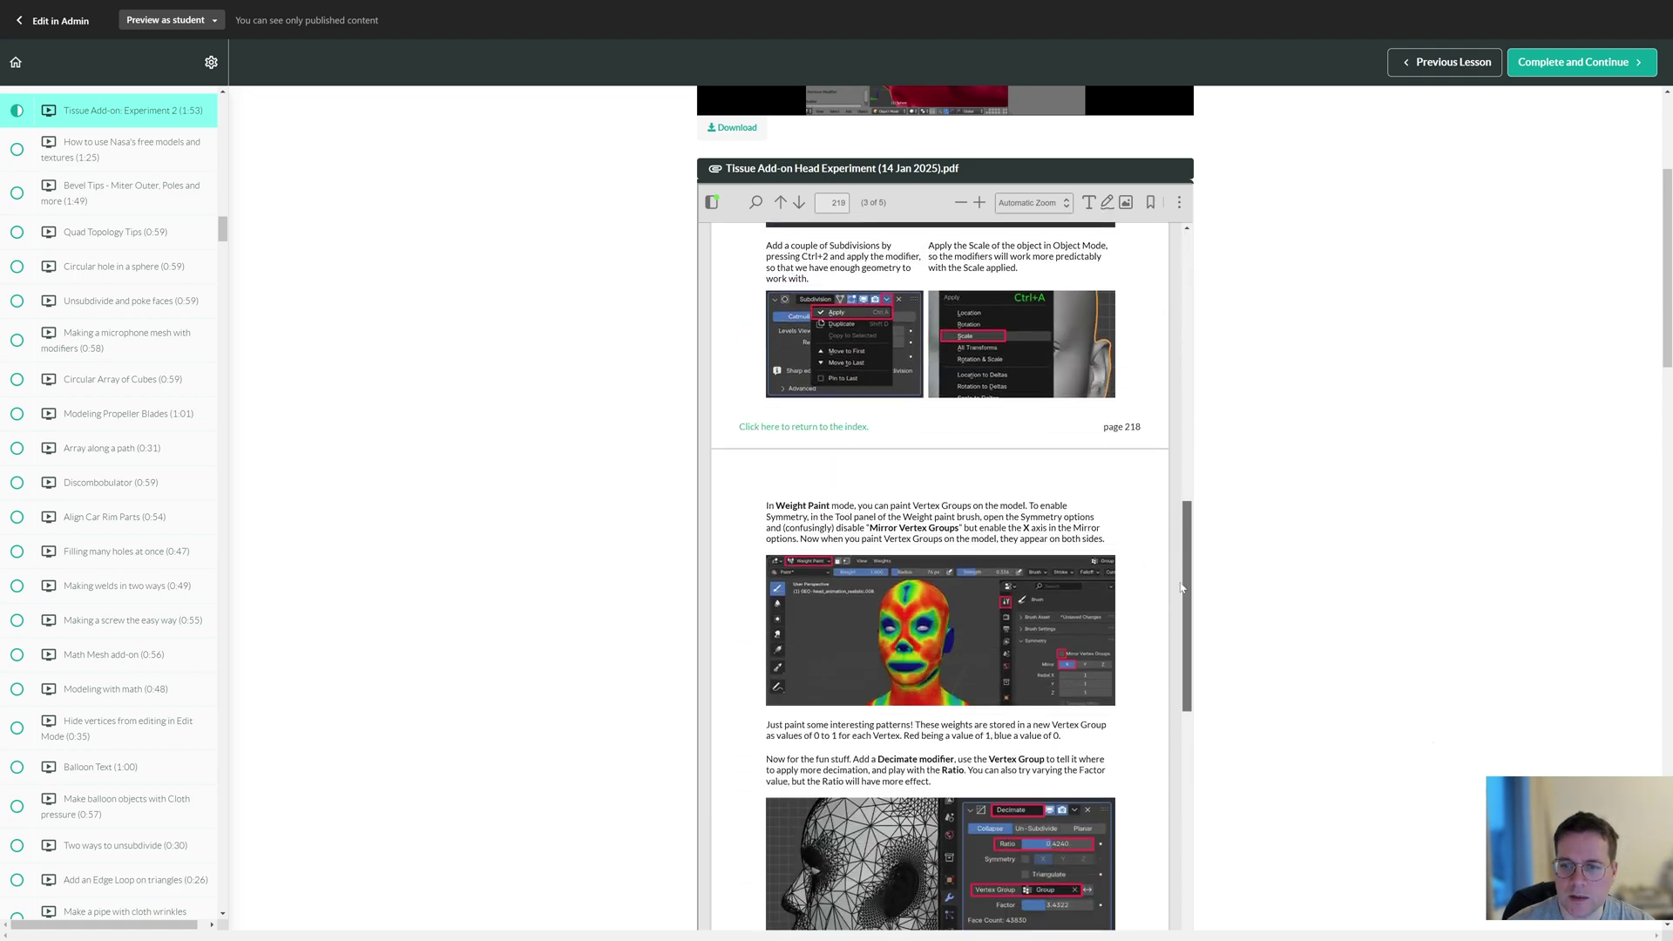
scroll(1272, 449, down, 8)
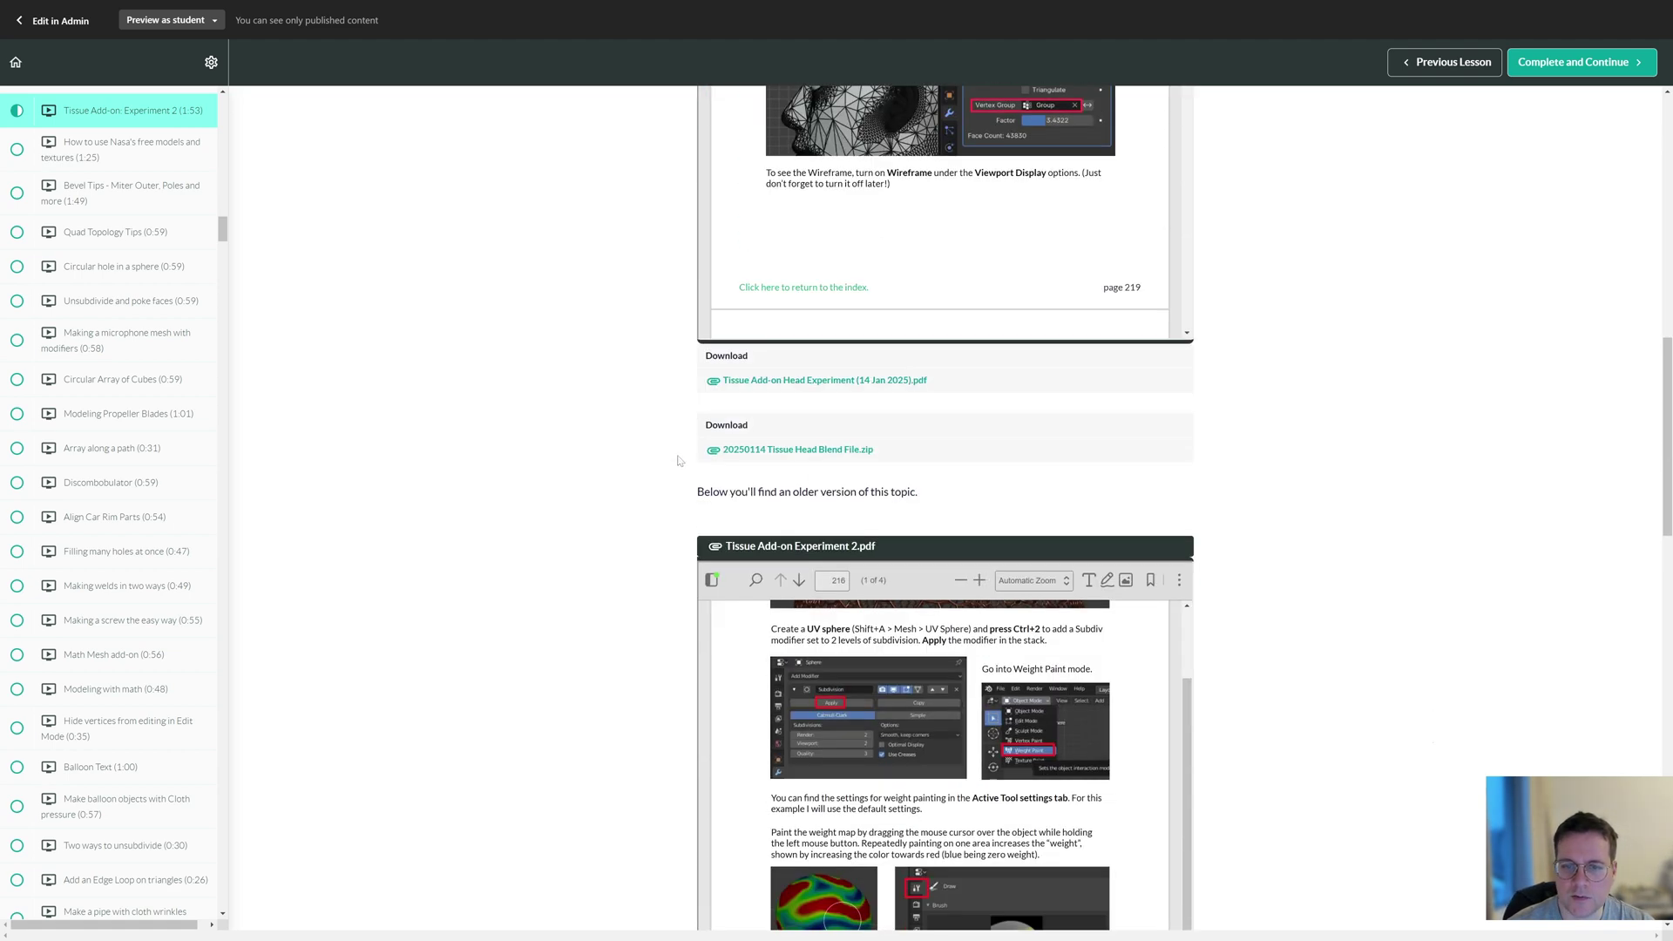
scroll(1347, 459, down, 5)
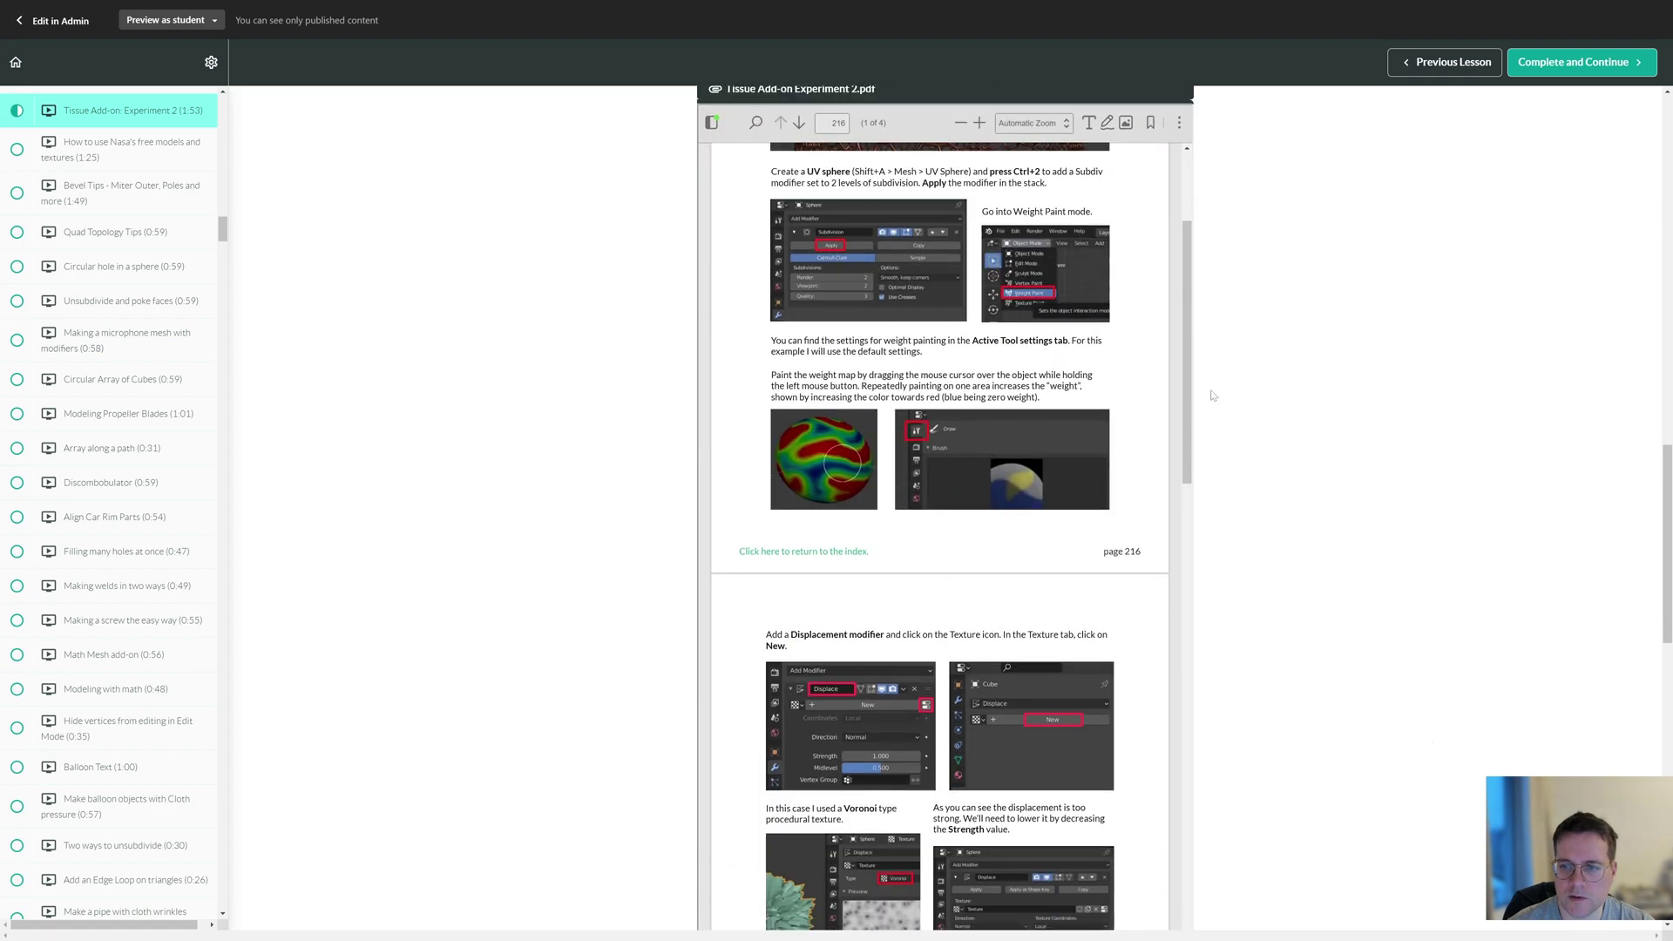
scroll(1190, 423, down, 3)
scroll(1277, 467, down, 10)
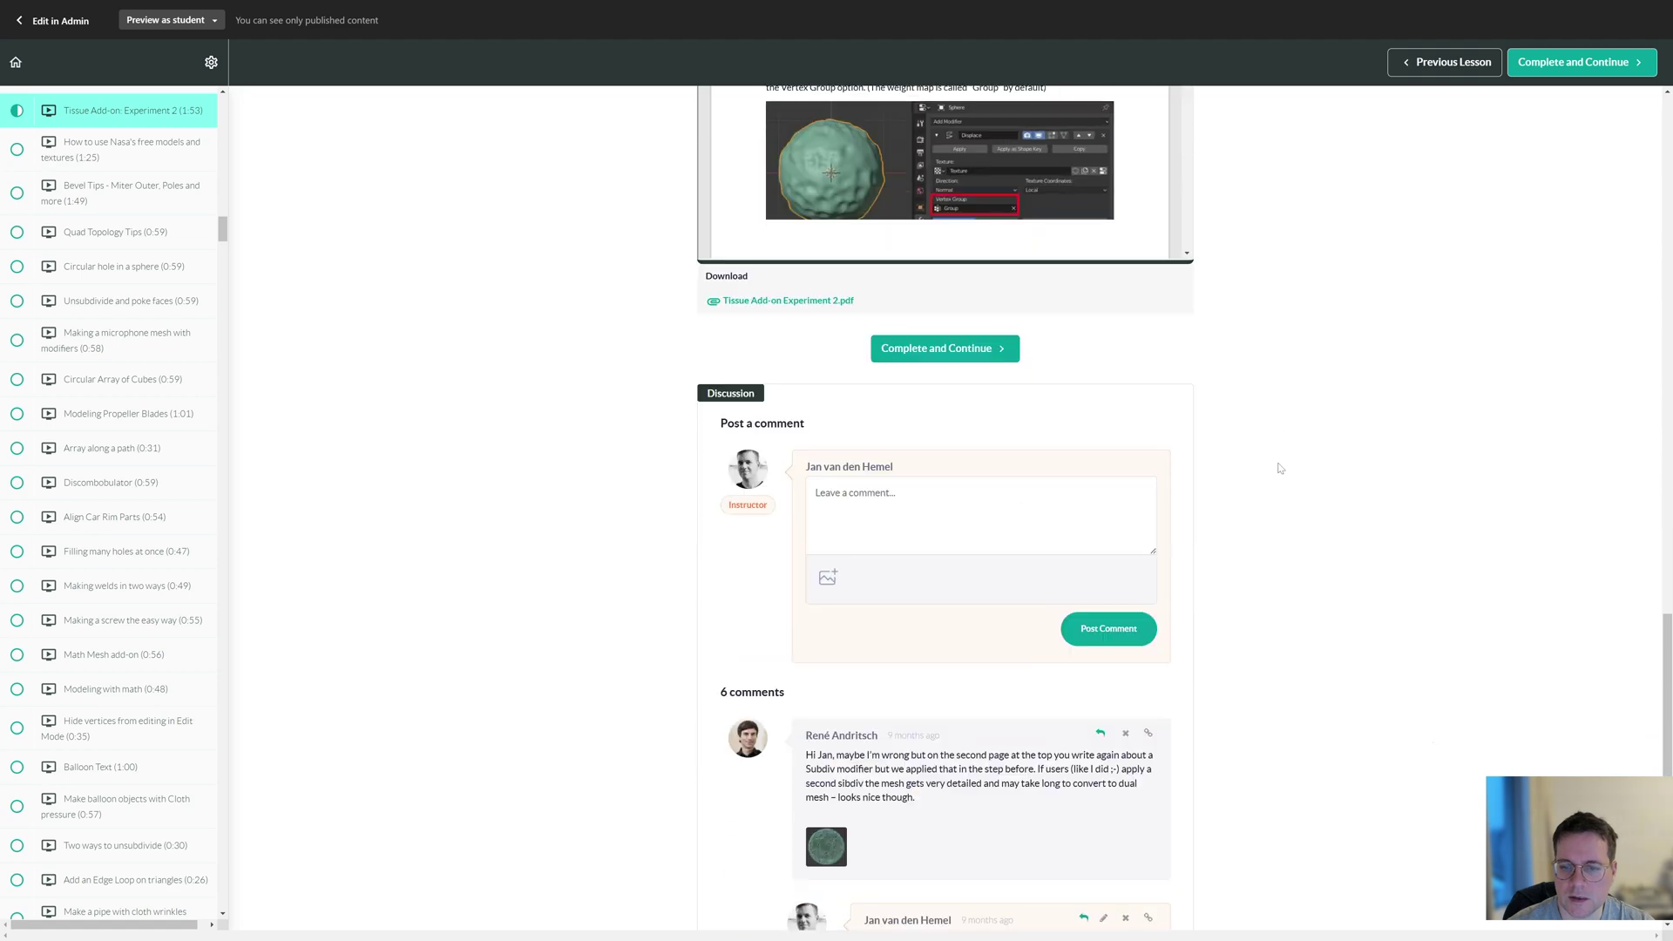
scroll(1374, 418, up, 15)
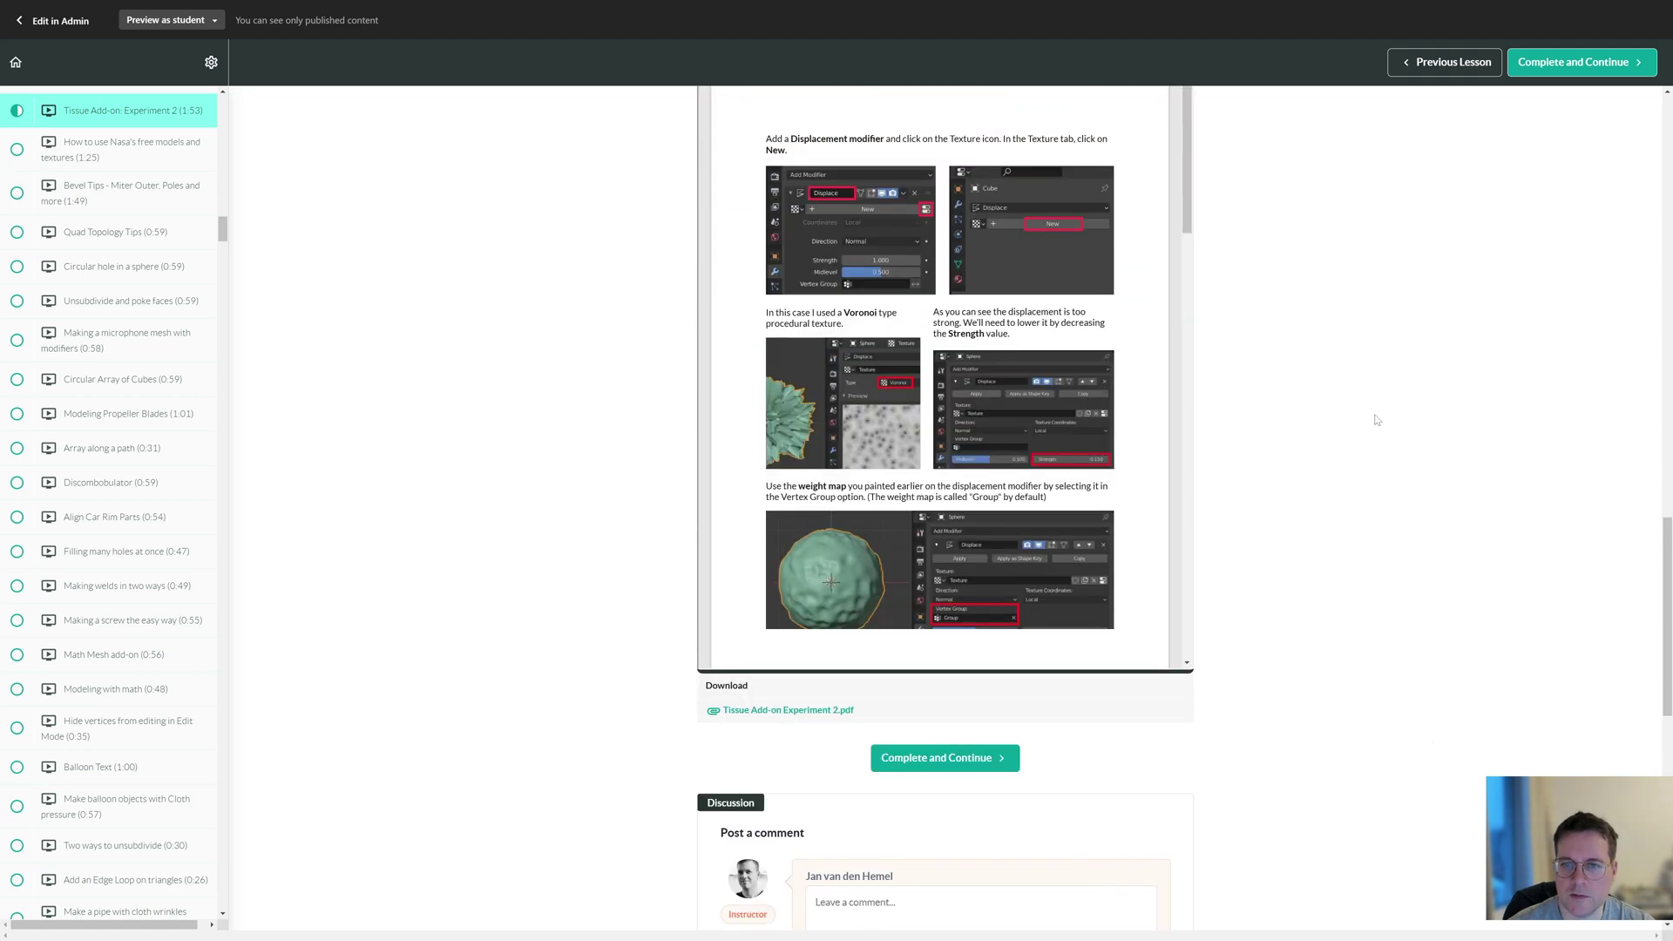
scroll(1377, 421, up, 7)
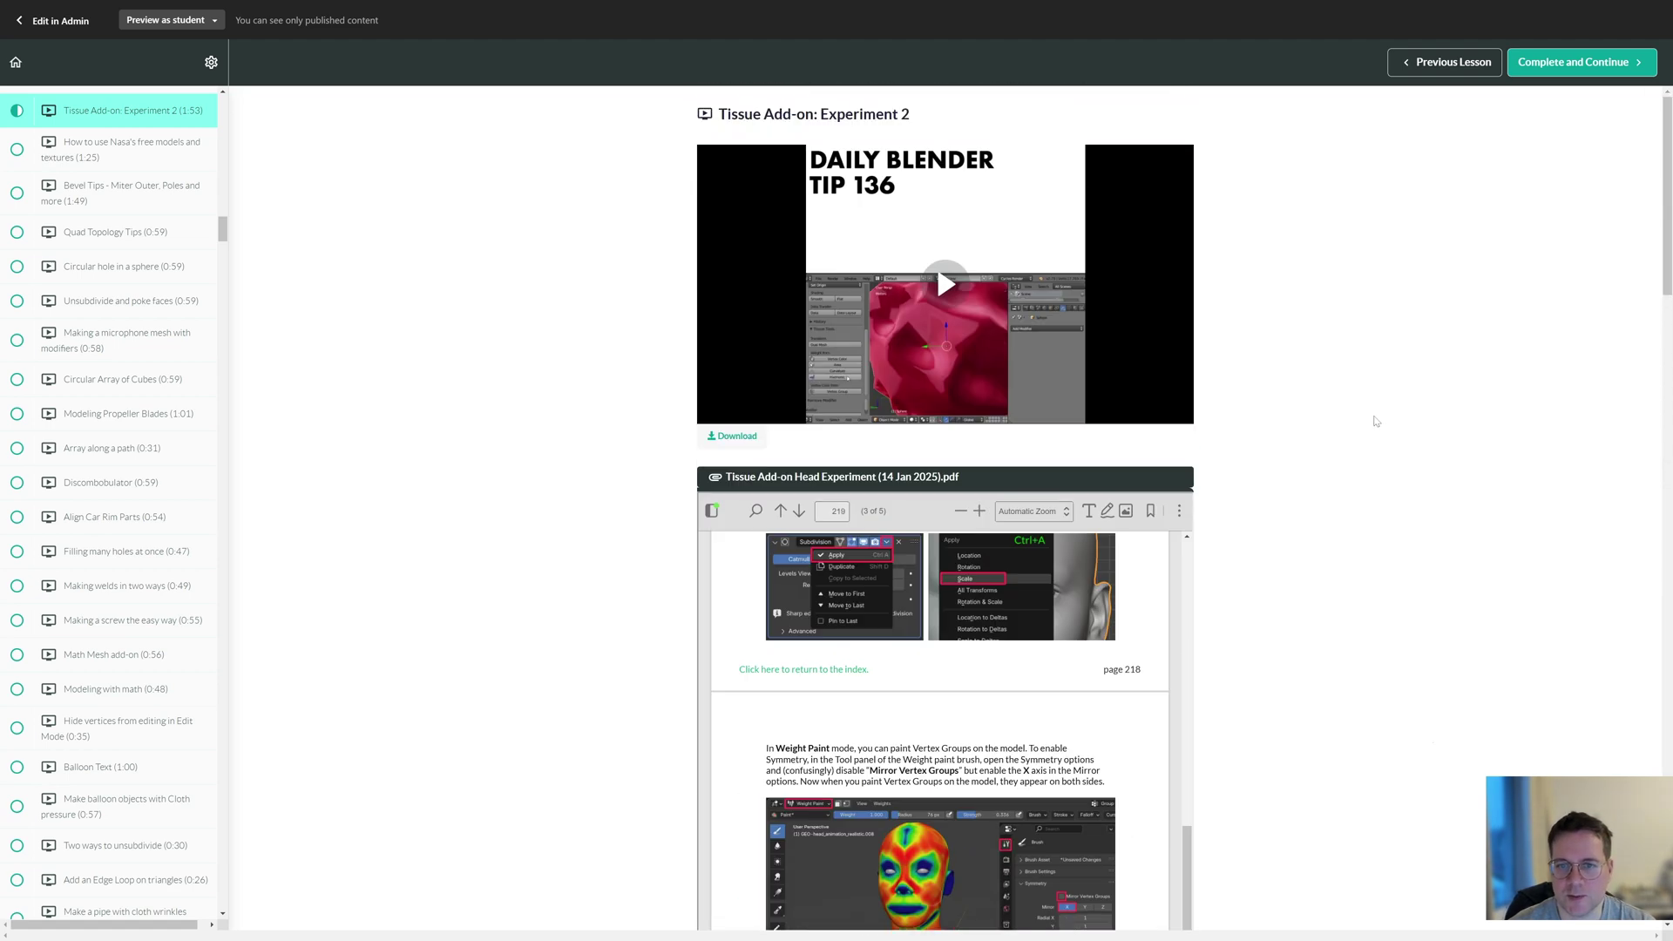